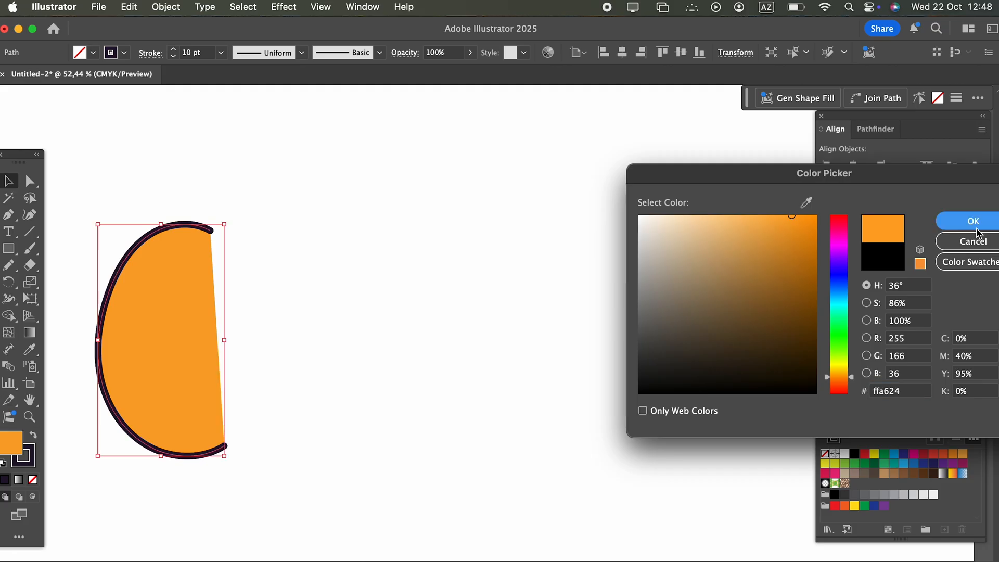
Step: Draw two short curved strokes freehand at the upper and lower right ends of the orange half-pumpkin, with no fill
mouse_move(233, 278)
mouse_down()
mouse_move(251, 227)
mouse_move(276, 217)
mouse_move(305, 223)
mouse_up()
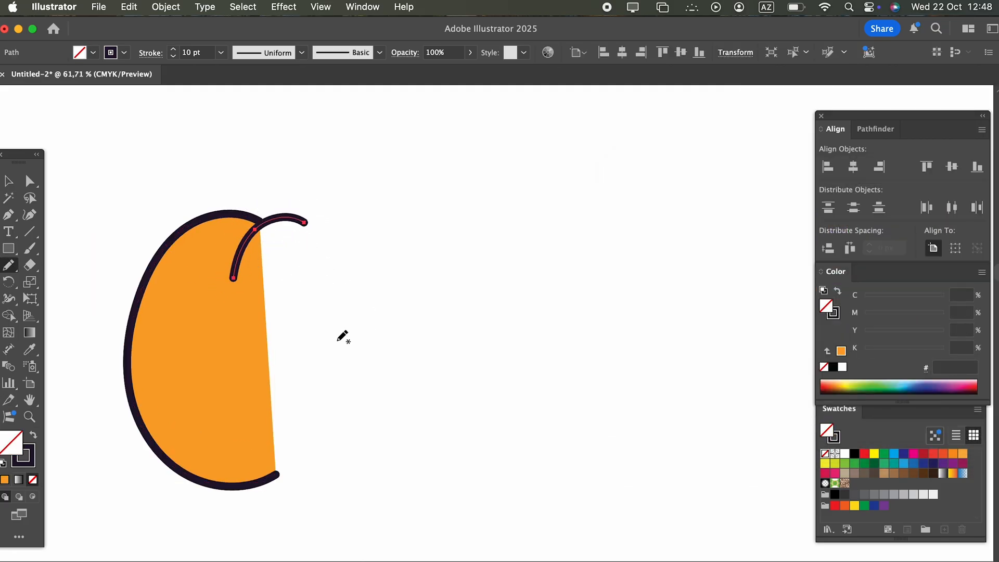
mouse_move(253, 451)
mouse_down()
mouse_move(279, 475)
mouse_move(311, 480)
mouse_up()
click(8, 181)
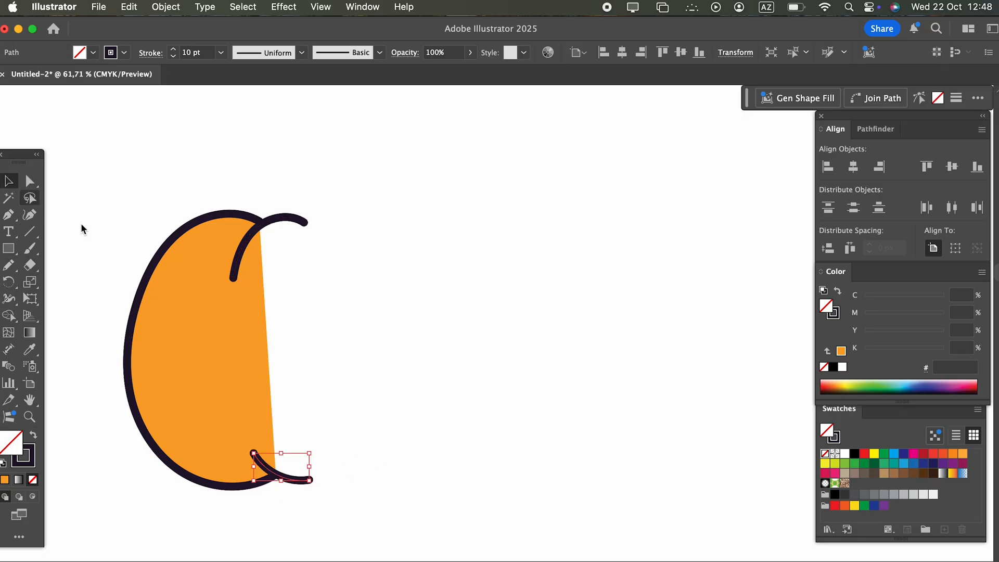
click(367, 467)
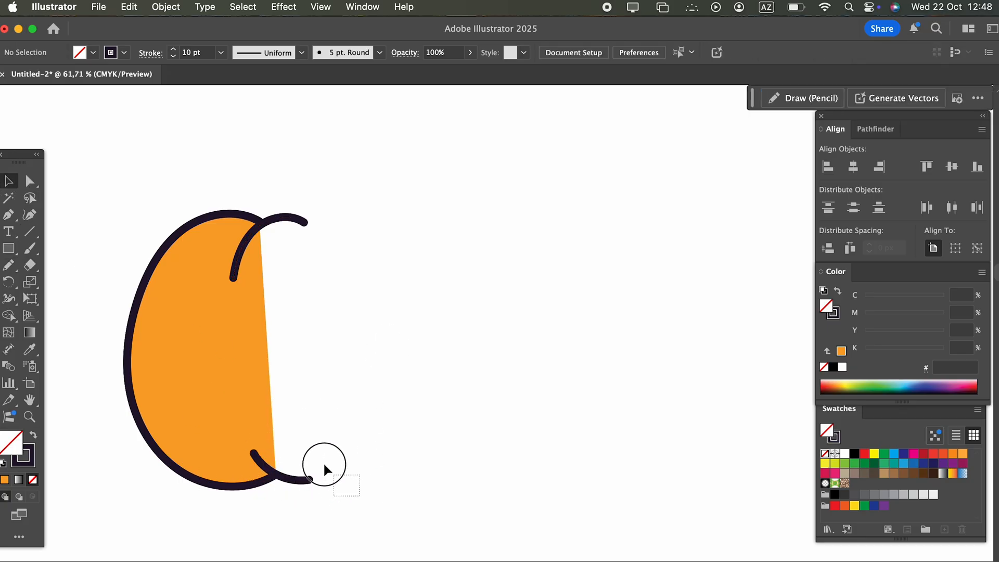
Step: Fill both short curves with the orange sampled from the half-pumpkin
drag(335, 477, 300, 440)
drag(328, 264, 292, 202)
click(34, 352)
click(155, 345)
click(9, 181)
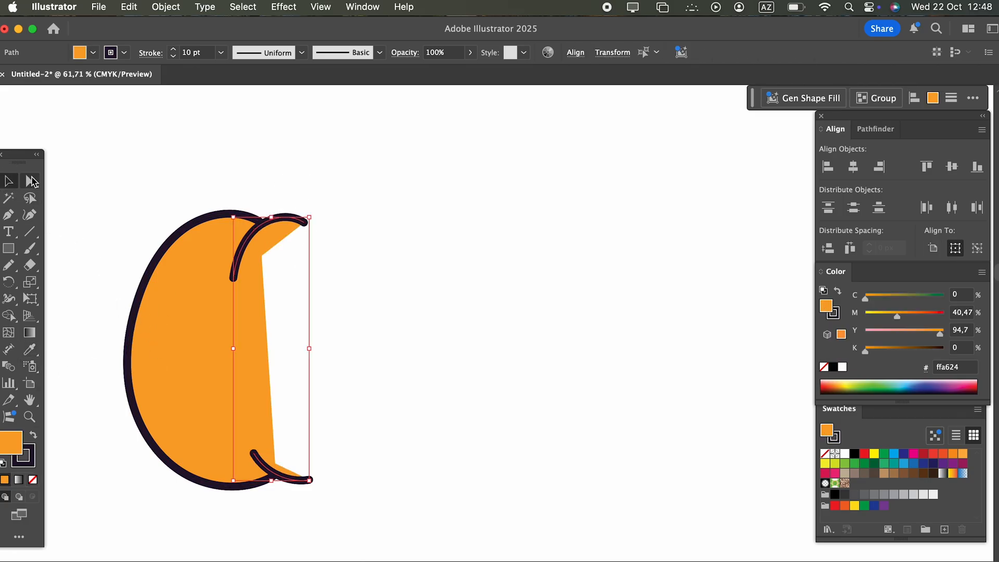
Step: Reflect a copy of the whole half-pumpkin across the vertical axis and place it as the pumpkin's right half
drag(76, 163, 196, 281)
drag(304, 517, 305, 516)
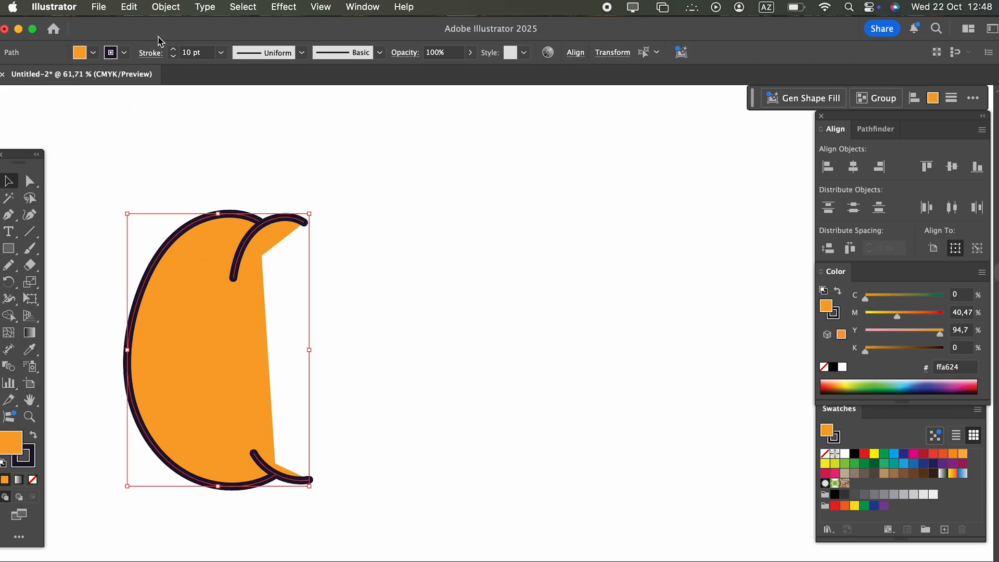
click(166, 13)
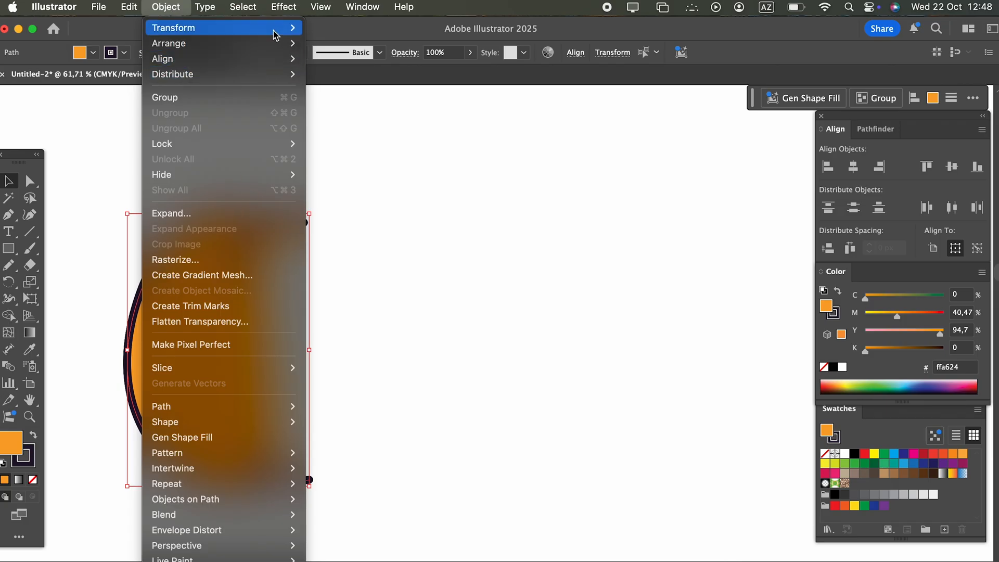
mouse_move(275, 29)
click(345, 82)
click(190, 457)
drag(241, 280, 420, 281)
click(584, 451)
Step: Draw a U-shaped curve freehand between the two halves at the pumpkin's bottom center
key(z)
mouse_move(276, 506)
mouse_down()
mouse_move(357, 510)
mouse_move(328, 503)
mouse_move(401, 560)
mouse_move(427, 561)
mouse_up()
mouse_move(156, 385)
mouse_down()
mouse_move(189, 430)
mouse_move(250, 470)
mouse_move(291, 463)
mouse_move(346, 374)
mouse_up()
key(z)
mouse_move(292, 369)
mouse_down()
mouse_move(56, 377)
mouse_move(156, 439)
mouse_up()
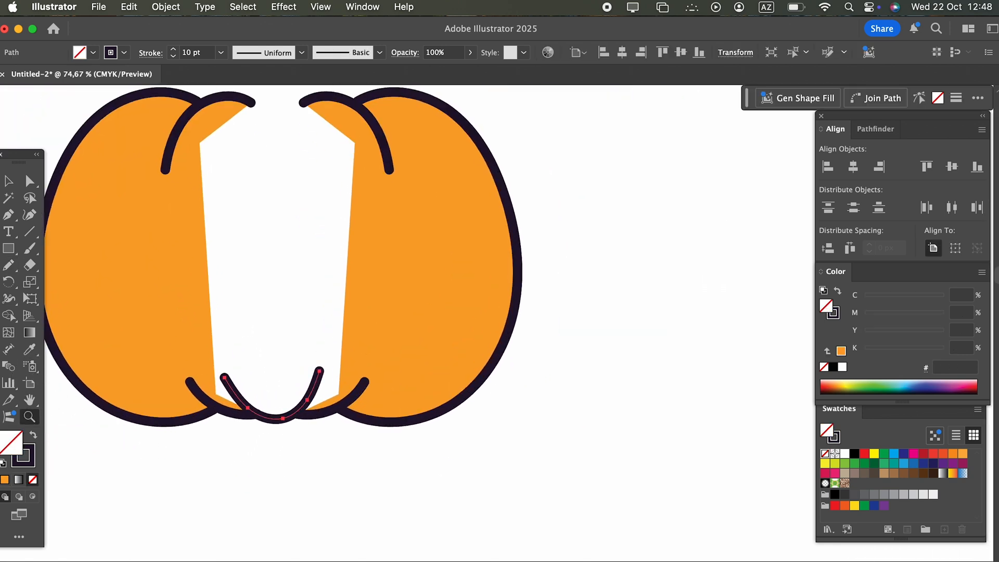
Step: Fill the bottom-center curve with the pumpkin's orange and adjust the pieces so the curve sits between the two halves
key(v)
click(308, 458)
drag(288, 423, 289, 430)
click(472, 457)
click(355, 406)
drag(354, 401, 367, 402)
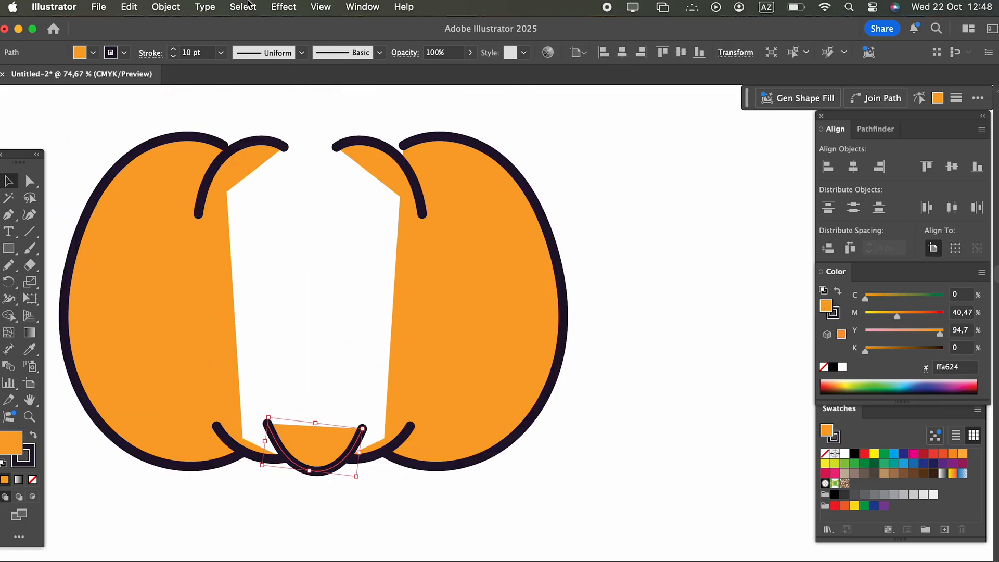
Step: Reflect a copy of the bottom-center curve across the horizontal axis and place it as the pumpkin's top-center lobe
click(164, 9)
mouse_move(187, 29)
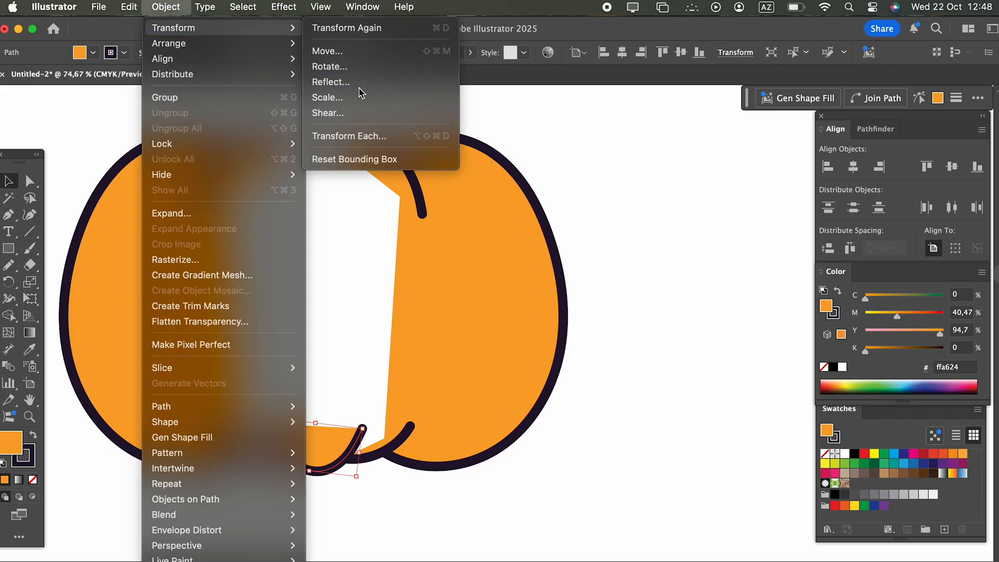
click(341, 83)
click(152, 291)
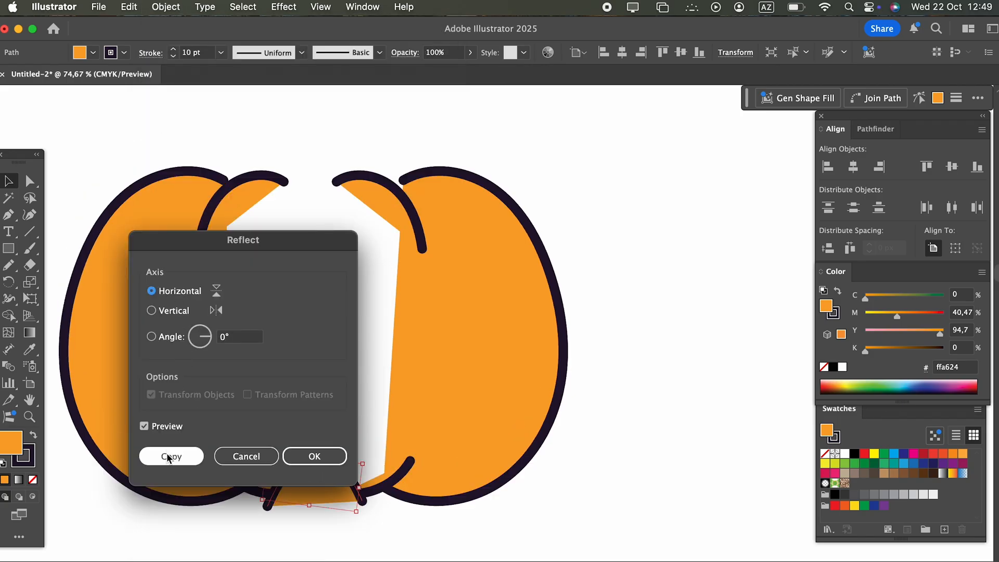
click(170, 455)
drag(335, 467, 357, 160)
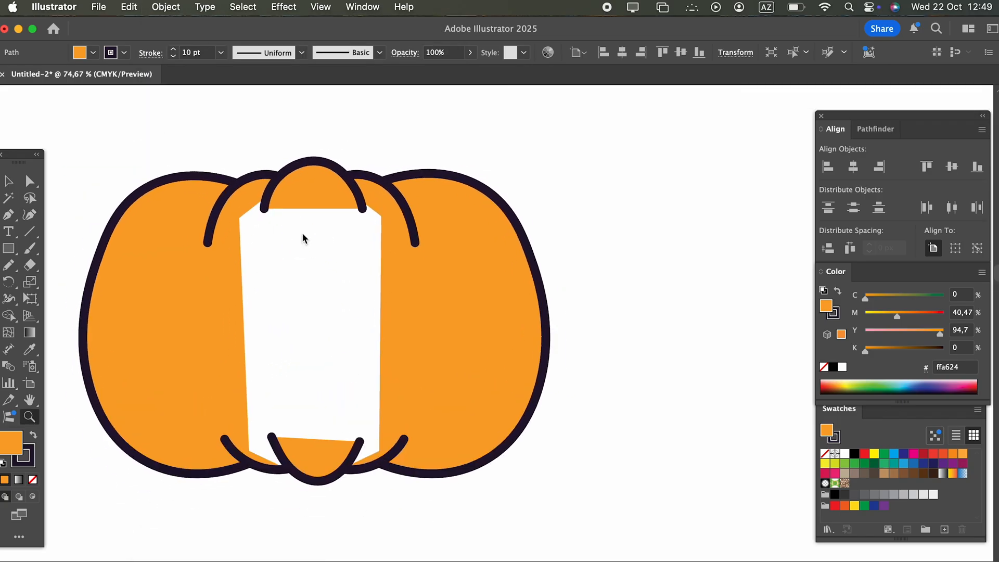
key(v)
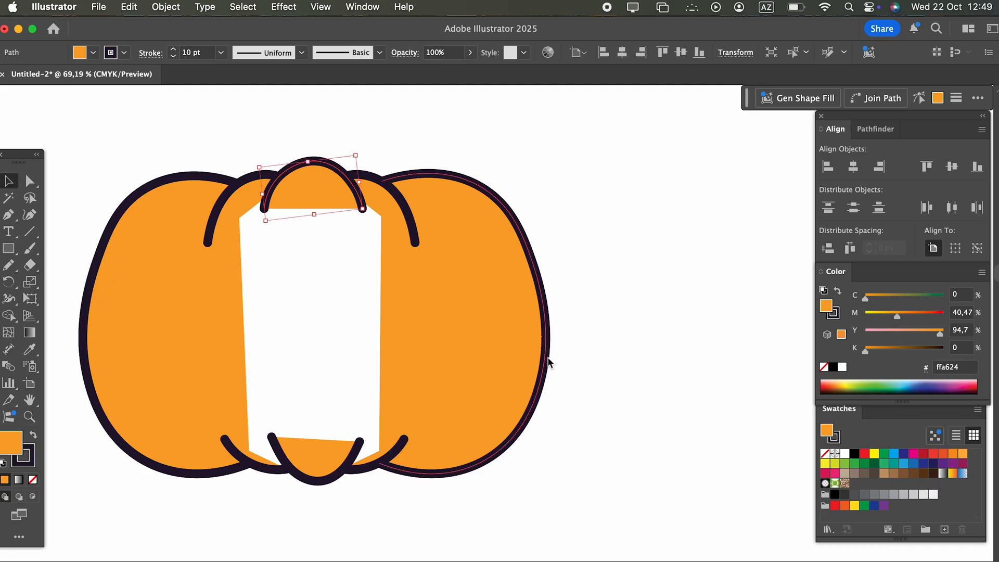
click(697, 416)
Step: Draw a closed freehand shape over the pumpkin's white center, filled with the sampled orange and without a stroke
click(7, 270)
mouse_move(311, 183)
mouse_down()
mouse_move(238, 198)
mouse_move(210, 233)
mouse_move(207, 379)
mouse_move(234, 433)
mouse_move(261, 456)
mouse_move(363, 460)
mouse_move(413, 448)
mouse_move(463, 359)
mouse_move(443, 266)
mouse_move(385, 201)
mouse_move(311, 185)
mouse_up()
click(31, 479)
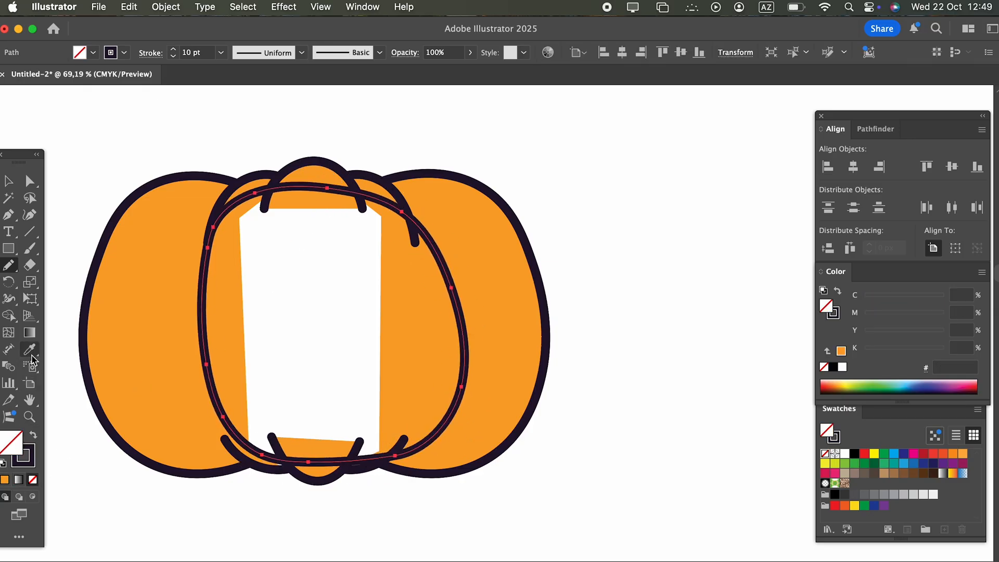
click(134, 330)
click(31, 456)
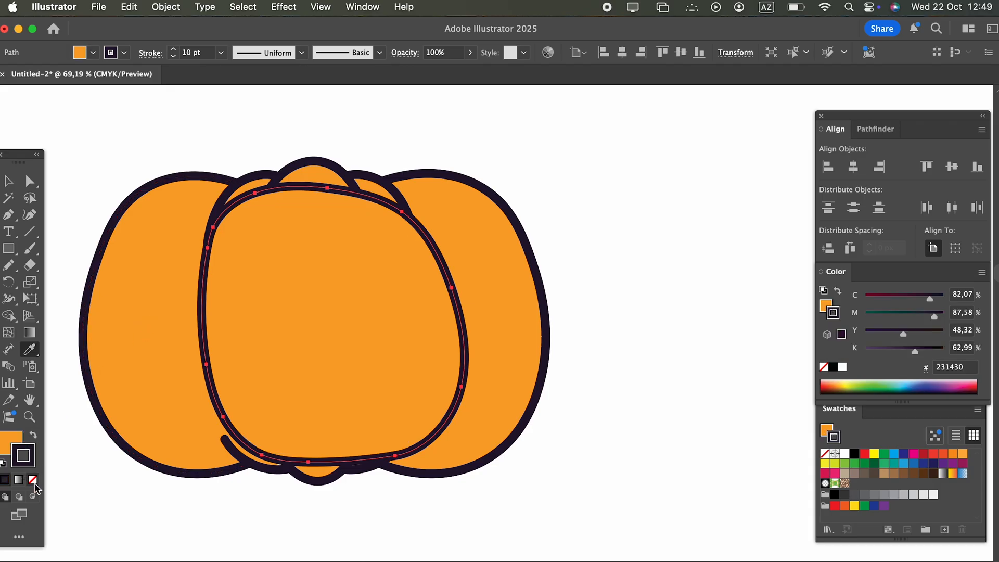
click(32, 480)
click(8, 180)
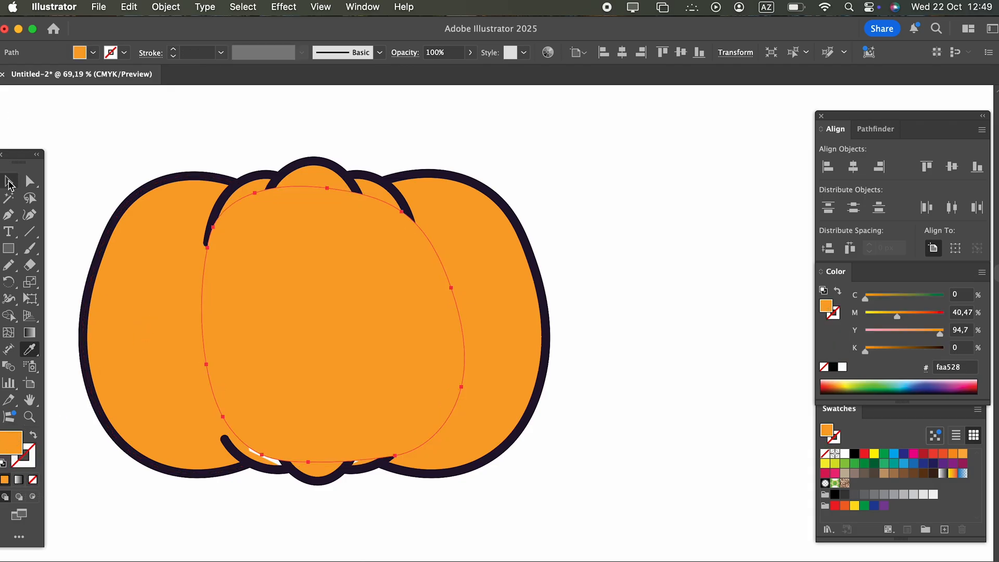
Step: Send the orange center shape to the back, behind the pumpkin's outlines, and deselect it
click(182, 11)
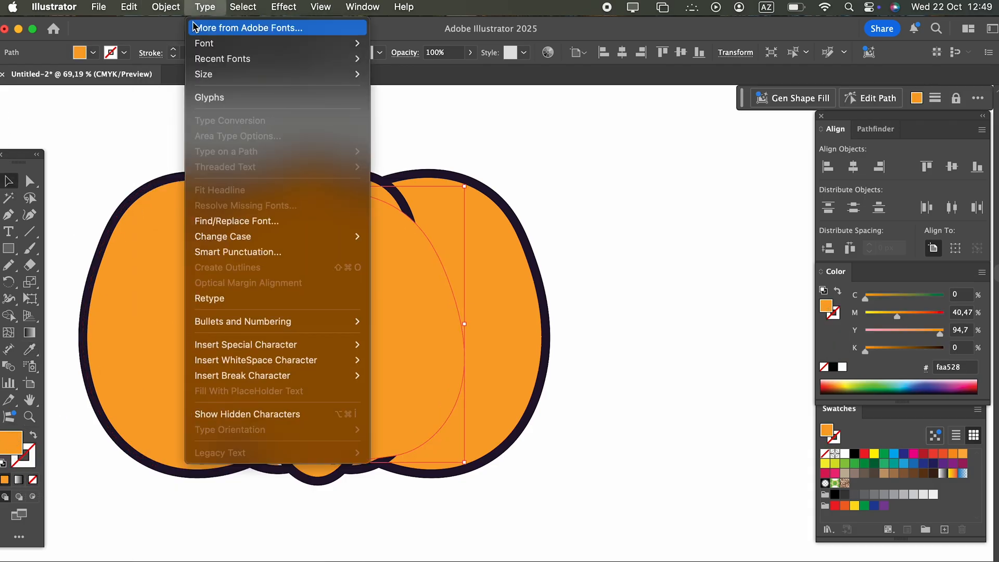
mouse_move(175, 47)
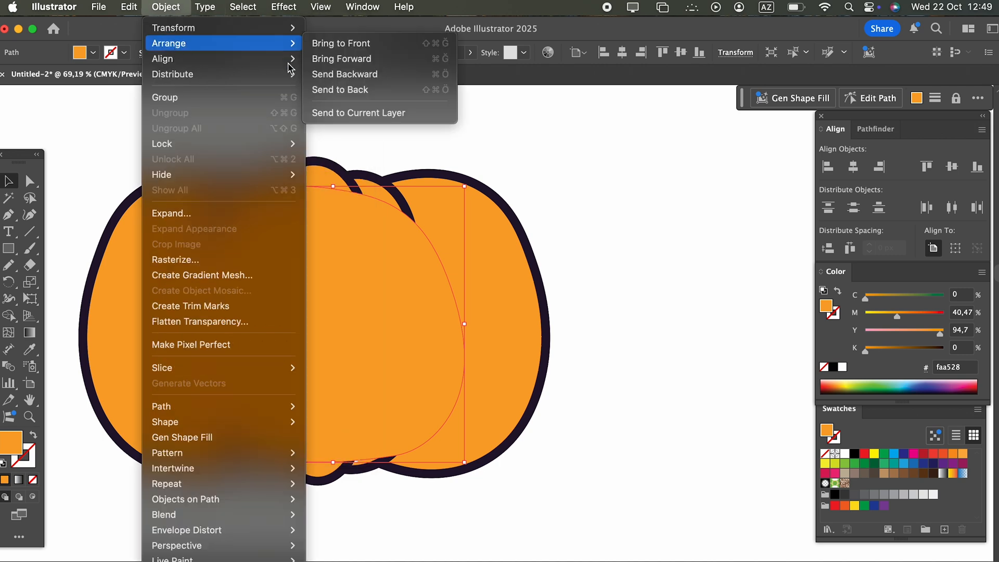
click(378, 92)
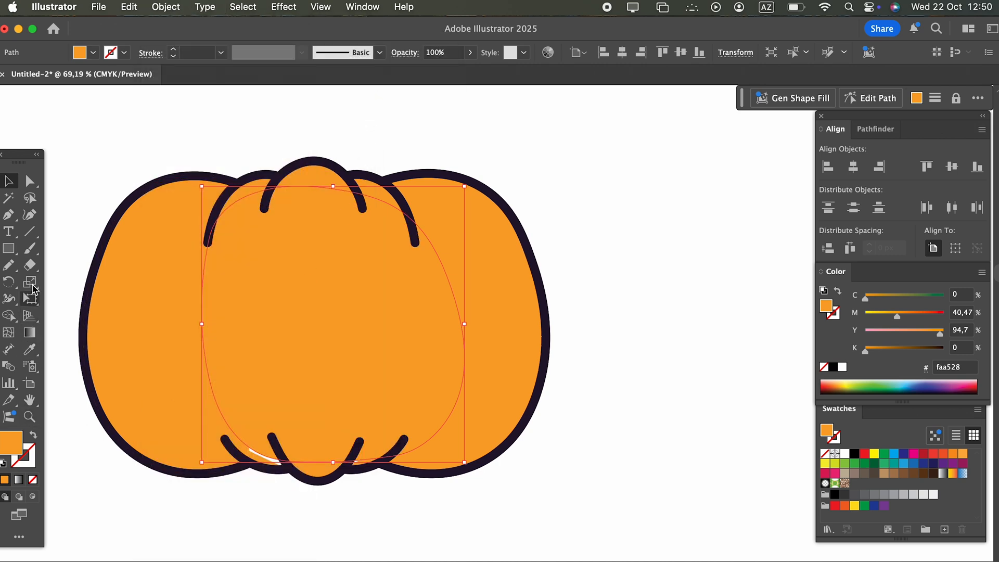
click(30, 215)
drag(606, 321, 616, 373)
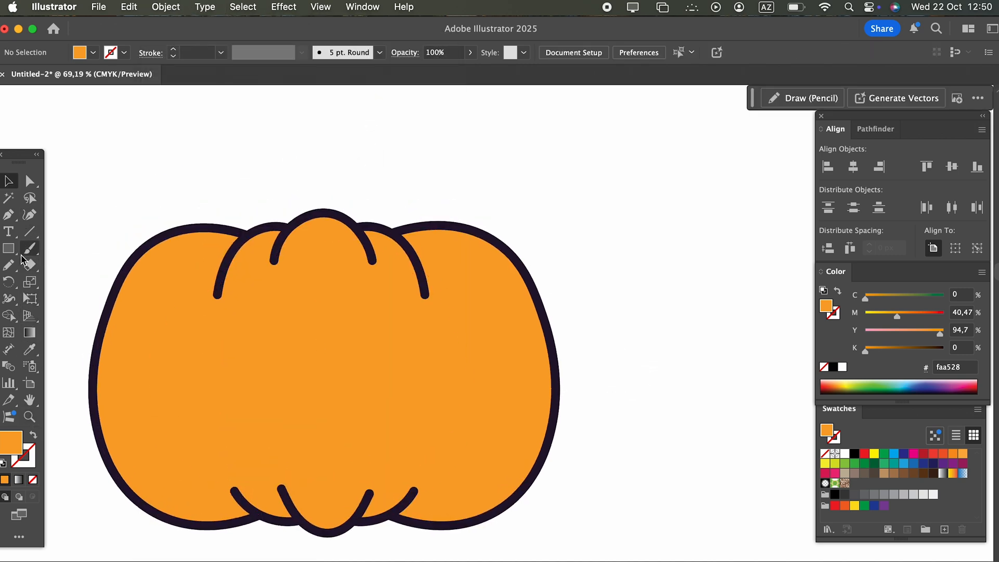
Step: Draw a curved stem outline freehand above the pumpkin's top center, using the pumpkin's sampled orange fill and dark 10 pt stroke
click(9, 264)
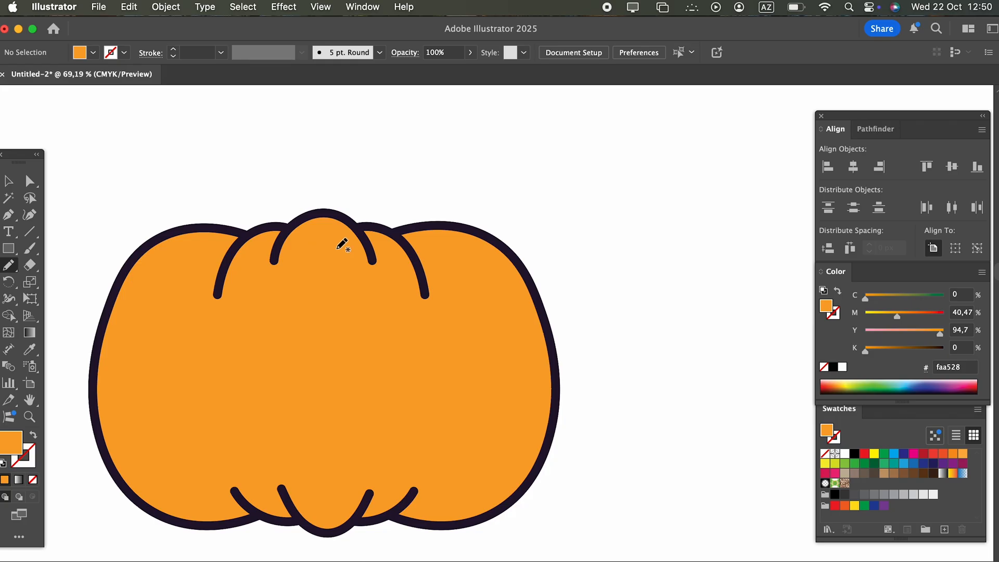
mouse_move(374, 250)
mouse_down()
mouse_move(360, 201)
mouse_move(410, 161)
mouse_up()
click(30, 349)
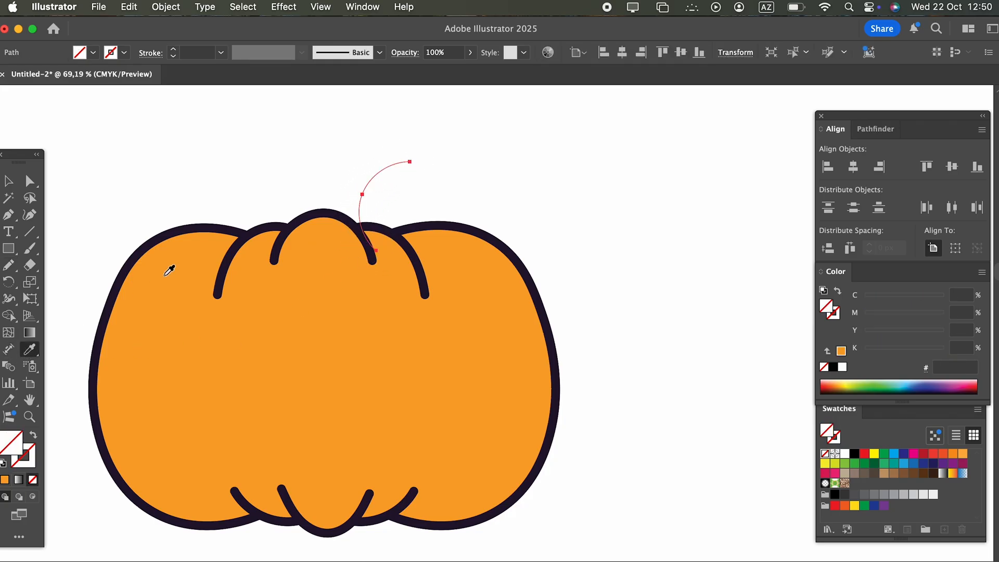
click(229, 263)
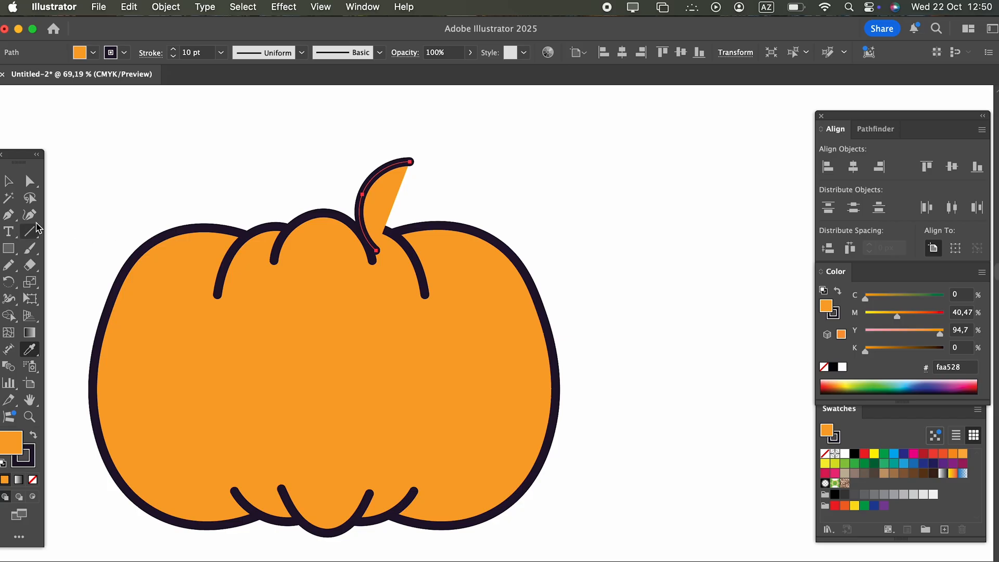
click(8, 182)
click(9, 265)
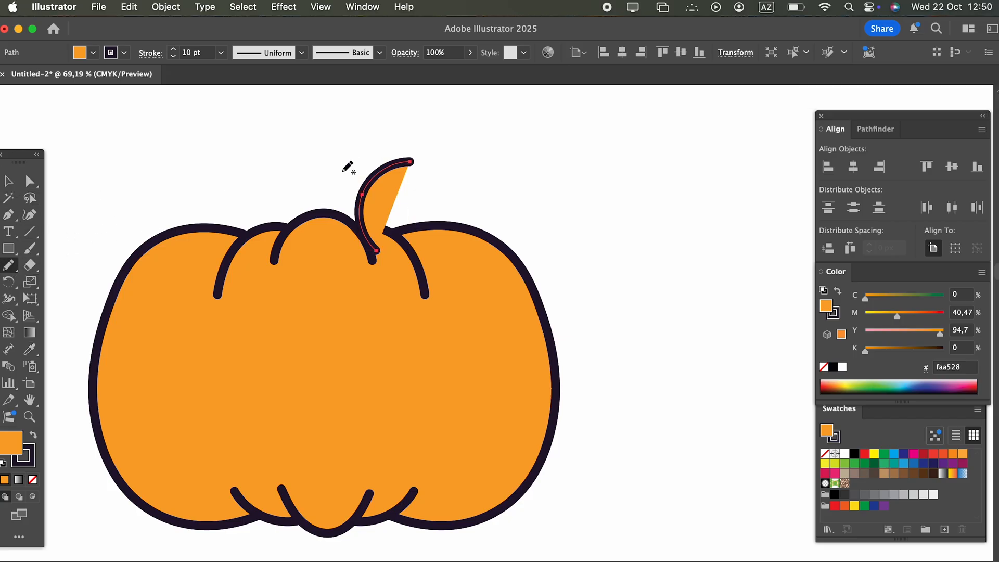
mouse_move(411, 160)
mouse_down()
mouse_move(390, 131)
mouse_move(305, 185)
mouse_move(274, 273)
mouse_up()
Step: Change the stem's fill to olive green (#a5aa5b)
double_click(6, 445)
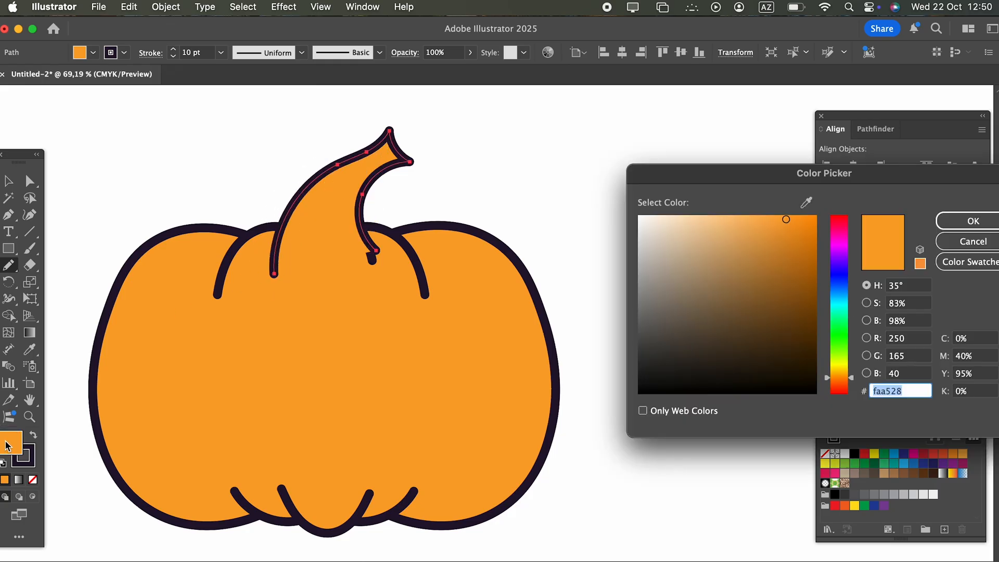
click(840, 354)
click(766, 251)
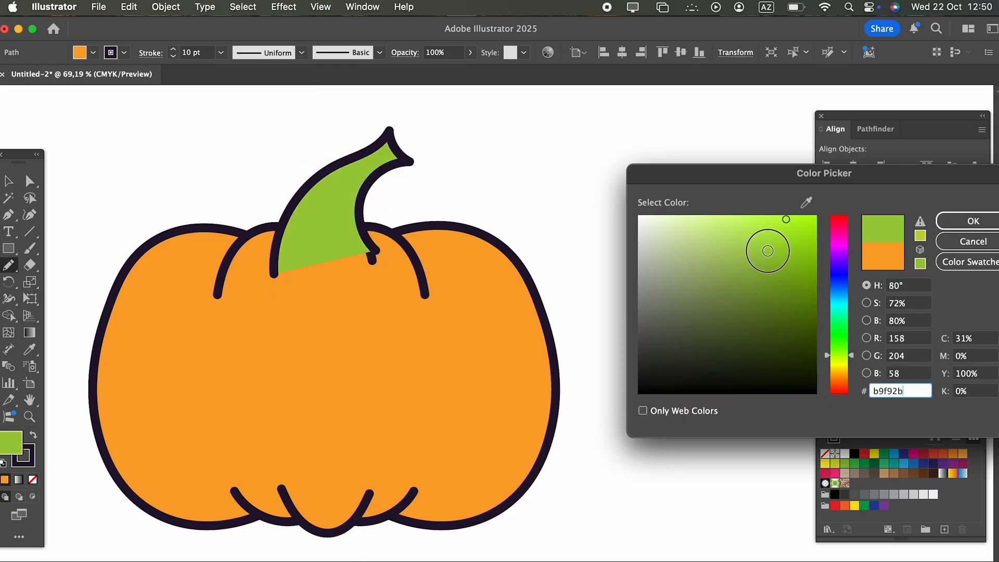
click(841, 318)
drag(843, 328, 843, 352)
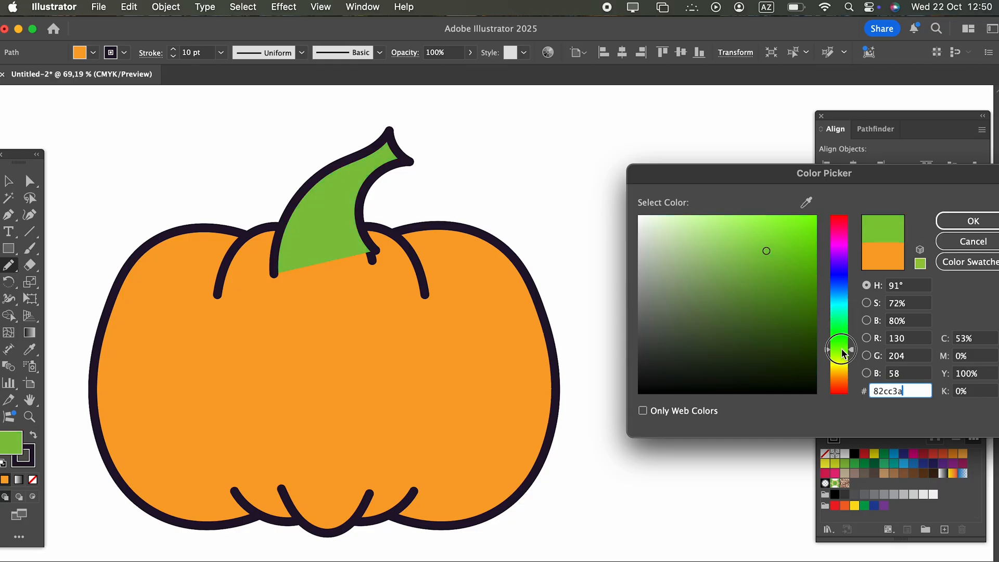
drag(744, 287, 724, 278)
drag(838, 351, 842, 364)
click(934, 222)
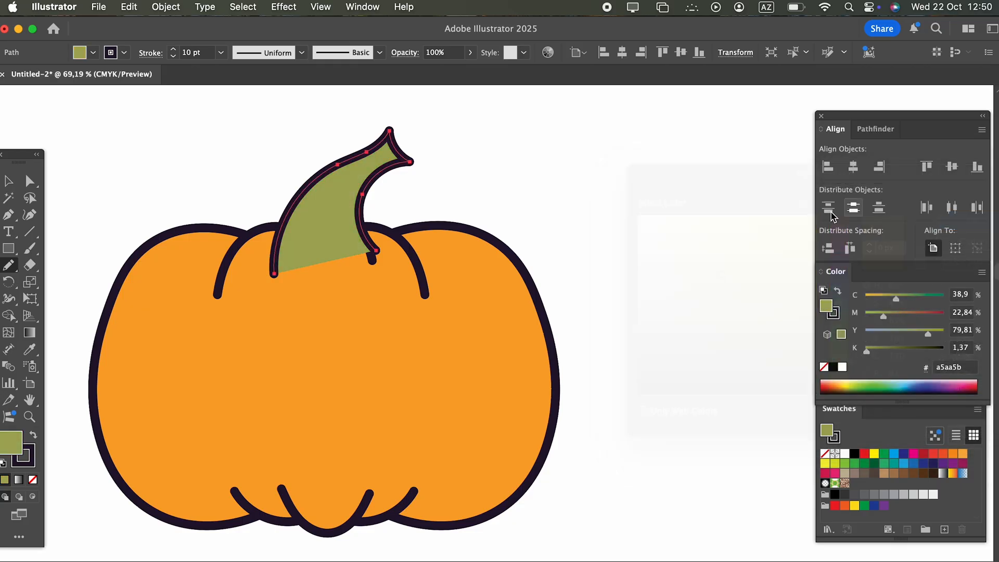
Step: Arrange the green stem behind the pumpkin's top lobes
click(166, 7)
mouse_move(163, 44)
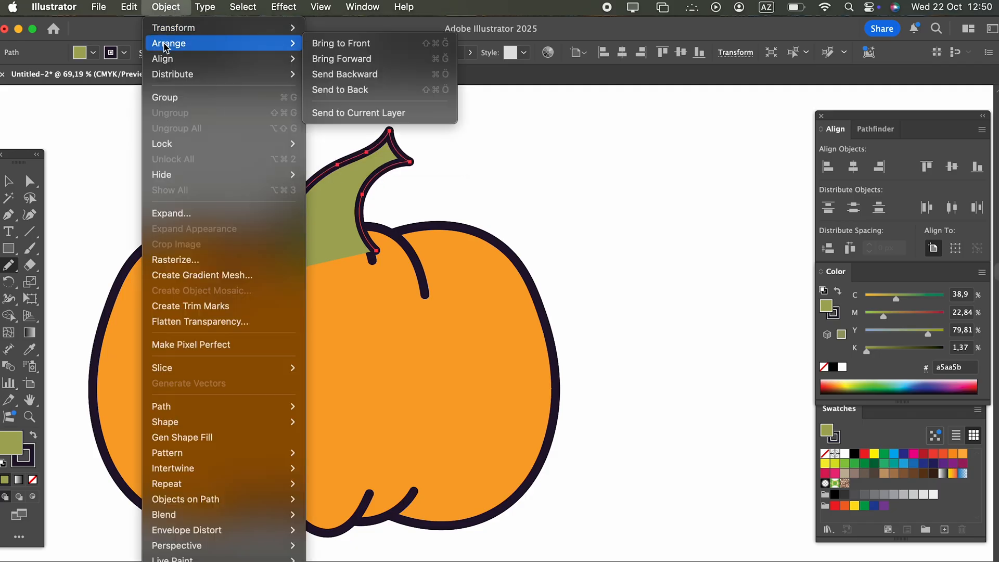
click(343, 71)
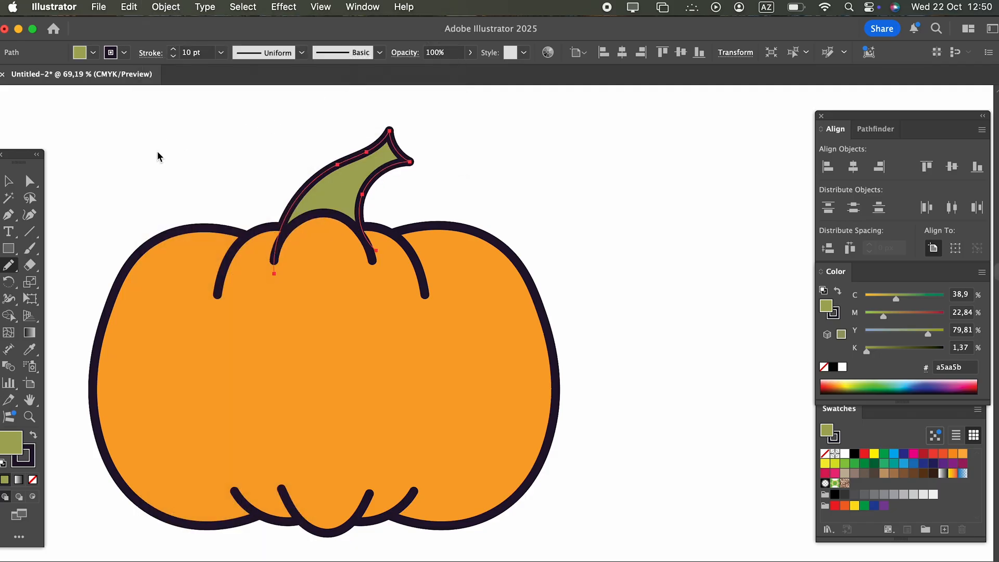
Step: Draw two curved detail lines freehand inside the stem with the dark 10 pt stroke
click(29, 214)
key(z)
drag(406, 150, 639, 304)
click(30, 213)
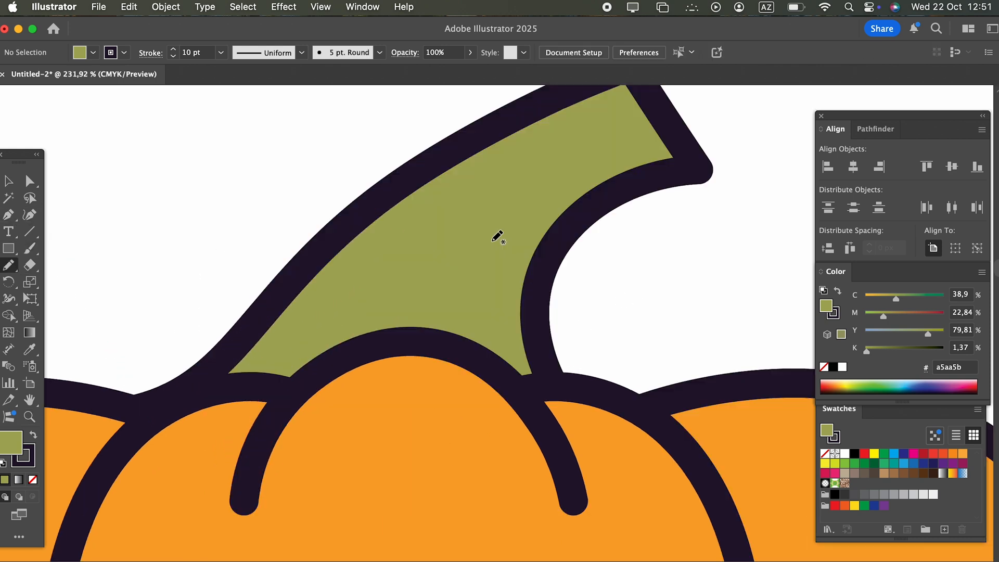
drag(492, 241, 465, 340)
drag(382, 279, 329, 359)
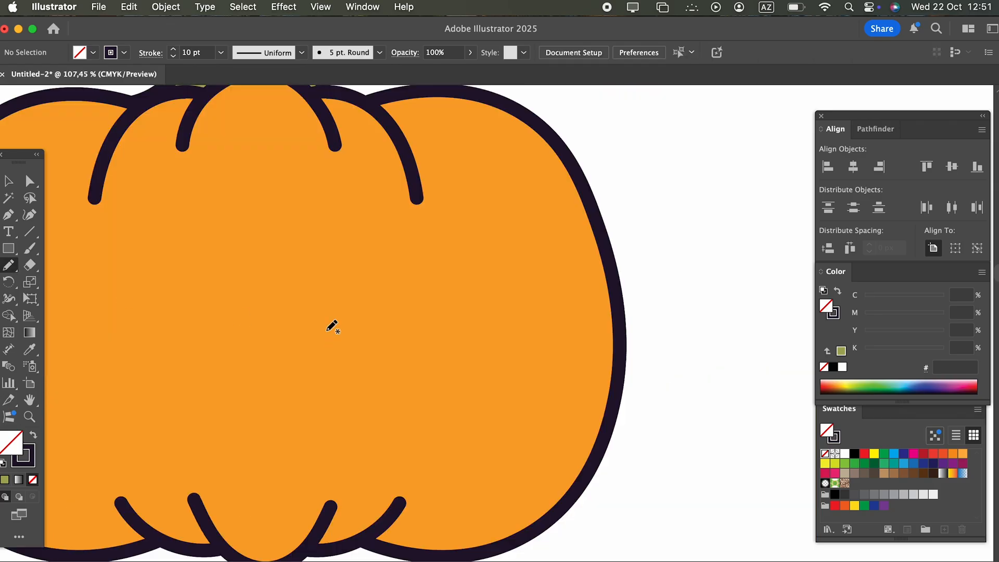
Step: Draw a closed triangular eye with a curved lower edge on the pumpkin's right side, filled dark #231430 without a stroke
mouse_move(328, 329)
mouse_down()
mouse_move(397, 265)
mouse_move(398, 344)
mouse_move(322, 333)
mouse_up()
click(34, 437)
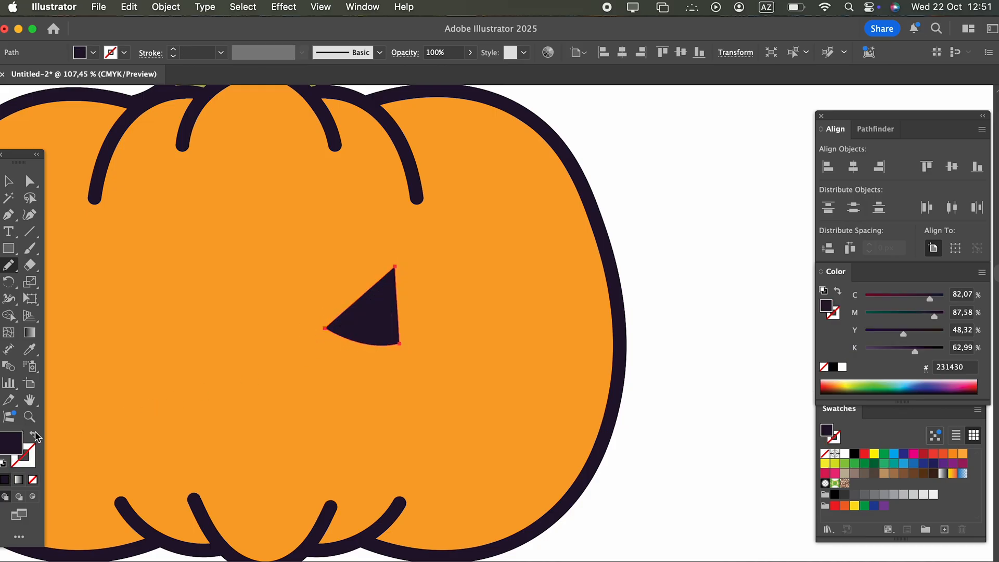
click(16, 183)
Step: Enlarge the triangular eye and rotate it slightly counterclockwise
drag(399, 267, 434, 248)
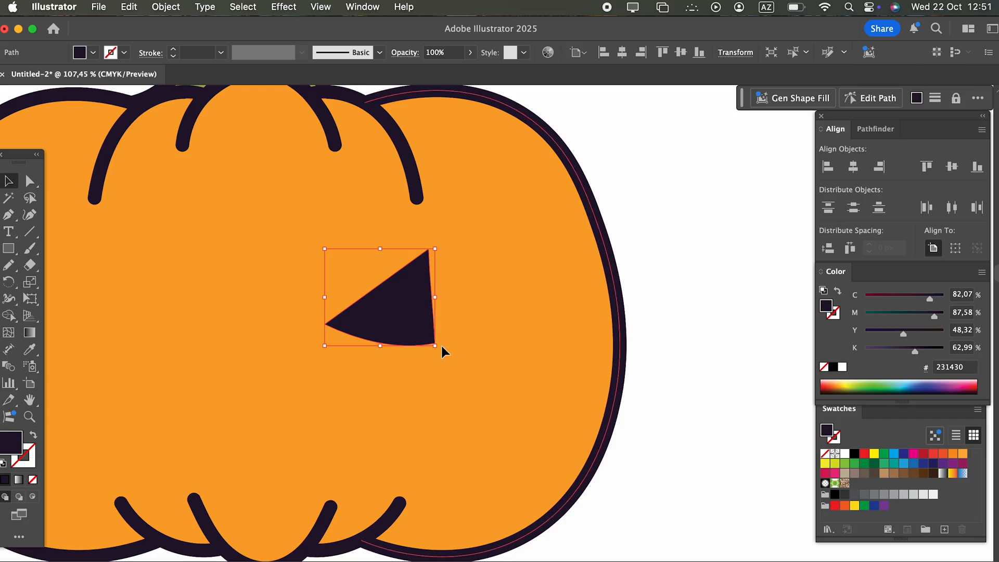
drag(441, 347, 459, 326)
key(space)
drag(471, 230, 620, 236)
key(z)
drag(514, 223, 451, 232)
key(space)
drag(449, 232, 314, 242)
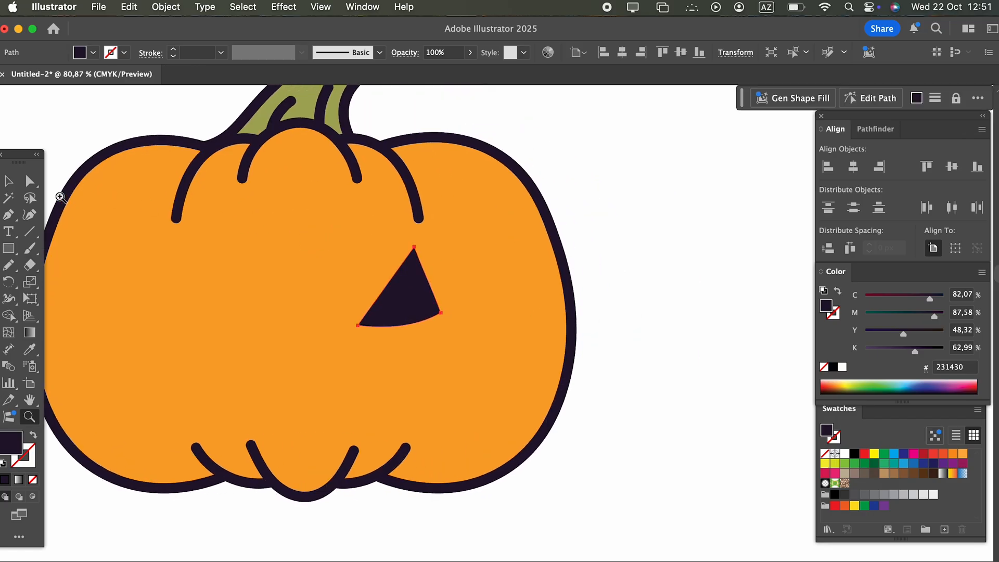
click(4, 180)
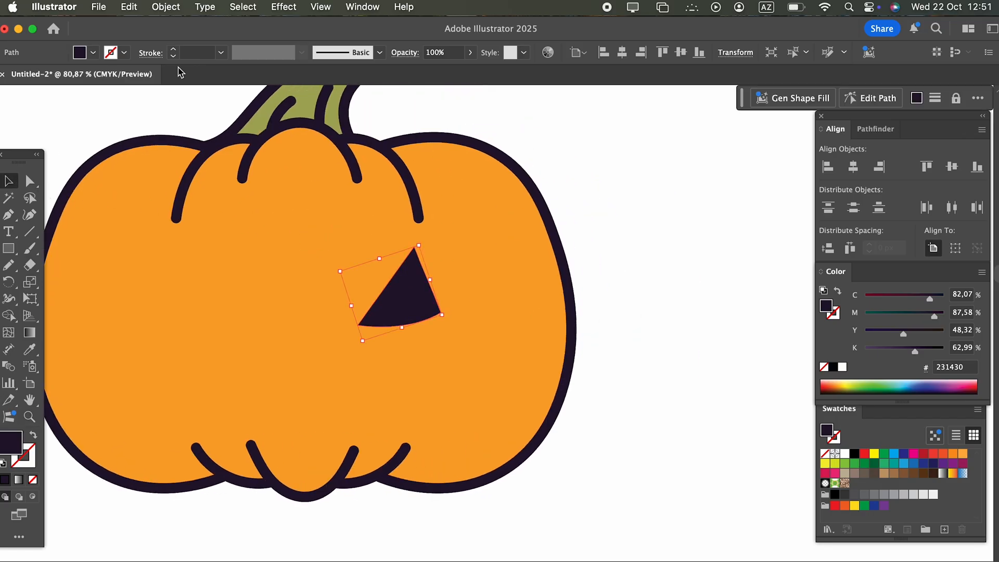
Step: Make a vertically reflected copy of the triangular eye and place it on the pumpkin's left side
click(176, 10)
mouse_move(179, 29)
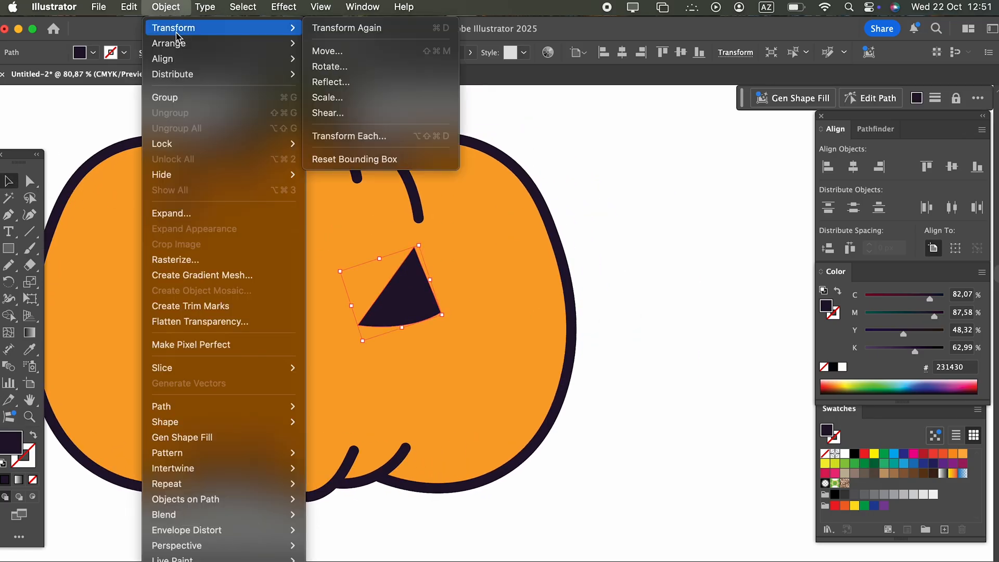
click(349, 82)
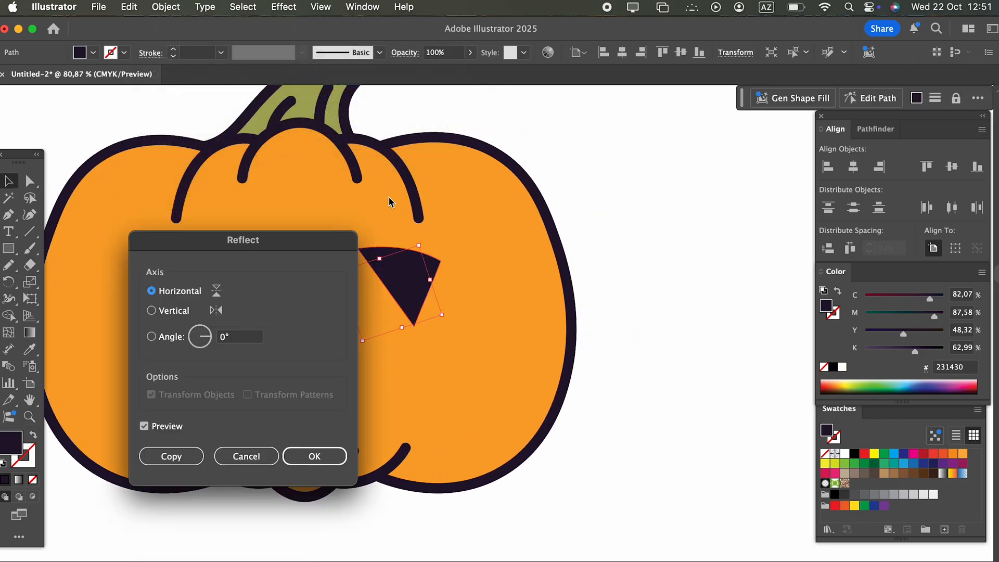
click(151, 310)
click(167, 455)
drag(390, 281, 215, 301)
click(642, 424)
Step: Draw a closed triangular nose freehand between and below the eyes, give it the eyes' dark fill, and adjust it slightly
key(z)
drag(339, 359, 520, 396)
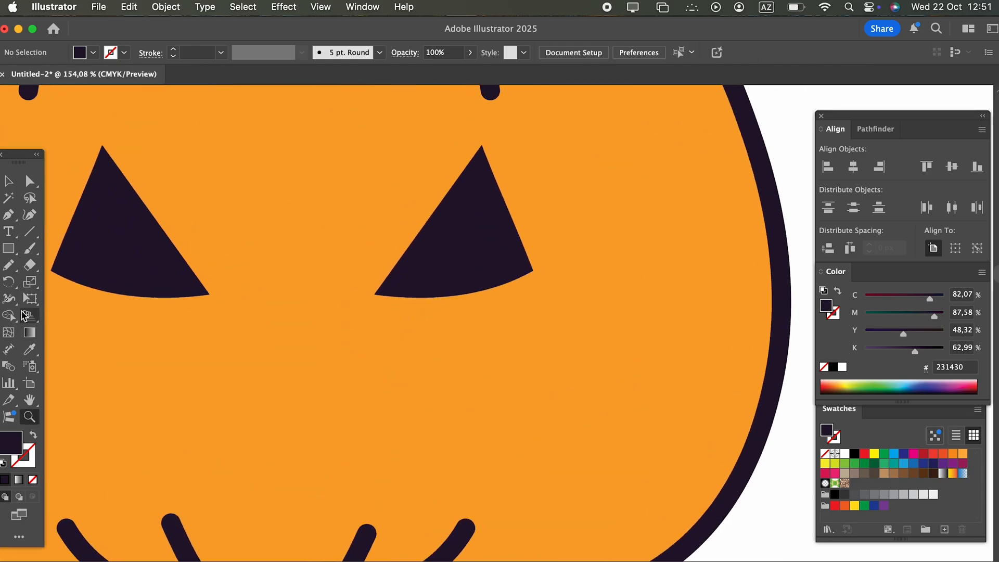
drag(232, 364, 293, 288)
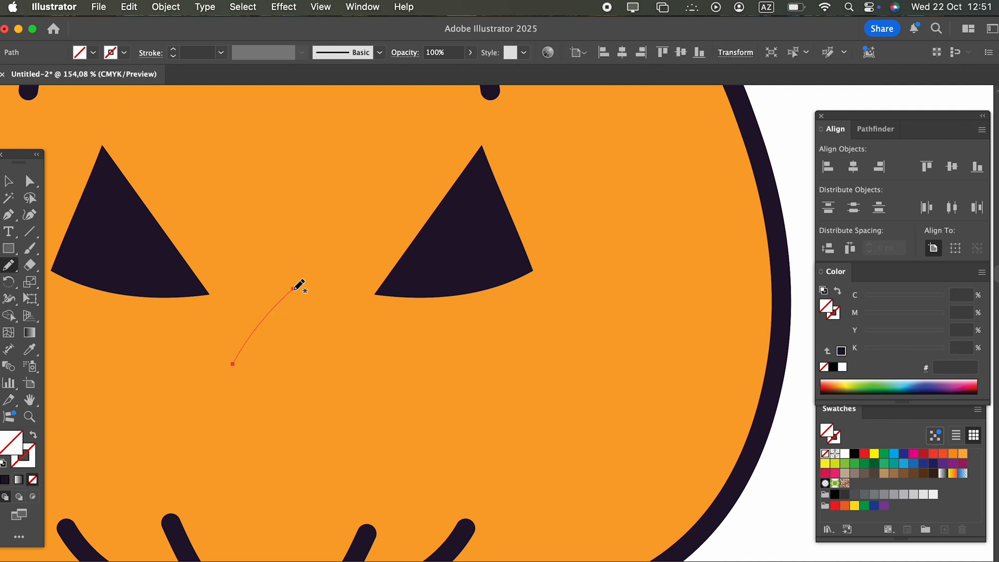
drag(346, 371, 242, 372)
click(27, 349)
click(125, 266)
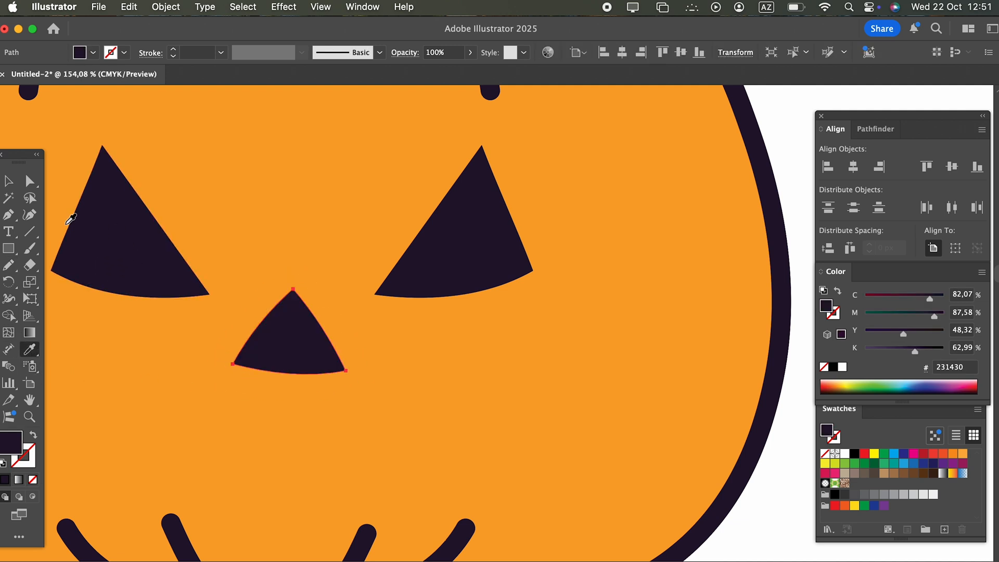
click(10, 182)
drag(349, 378, 355, 372)
Step: Draw a closed dark grinning mouth with square and pointed teeth below the nose, and raise the facial features slightly
key(z)
drag(327, 340, 198, 347)
drag(254, 411, 299, 411)
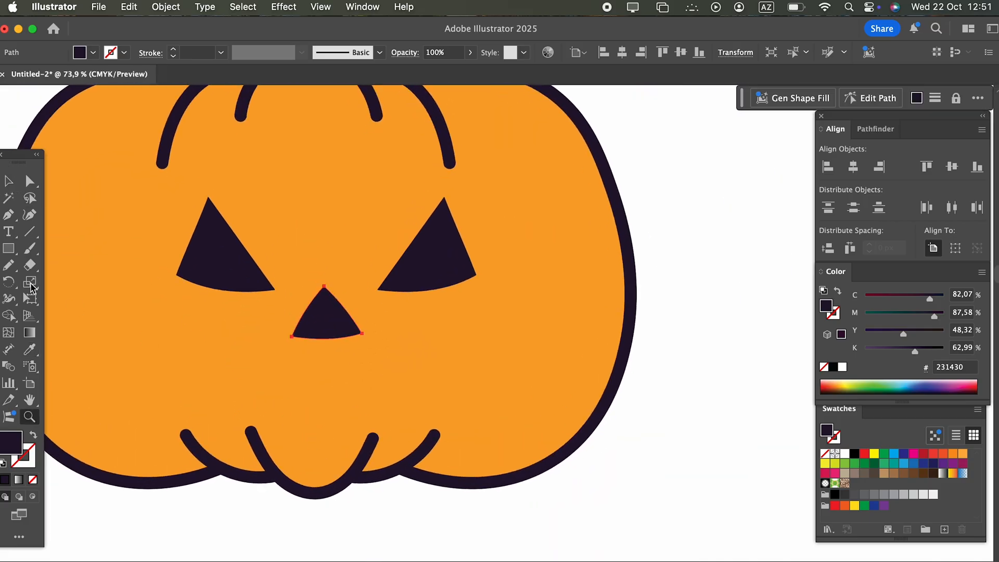
click(21, 271)
mouse_move(252, 362)
mouse_down()
mouse_move(333, 398)
mouse_move(429, 398)
mouse_up()
drag(293, 424, 193, 404)
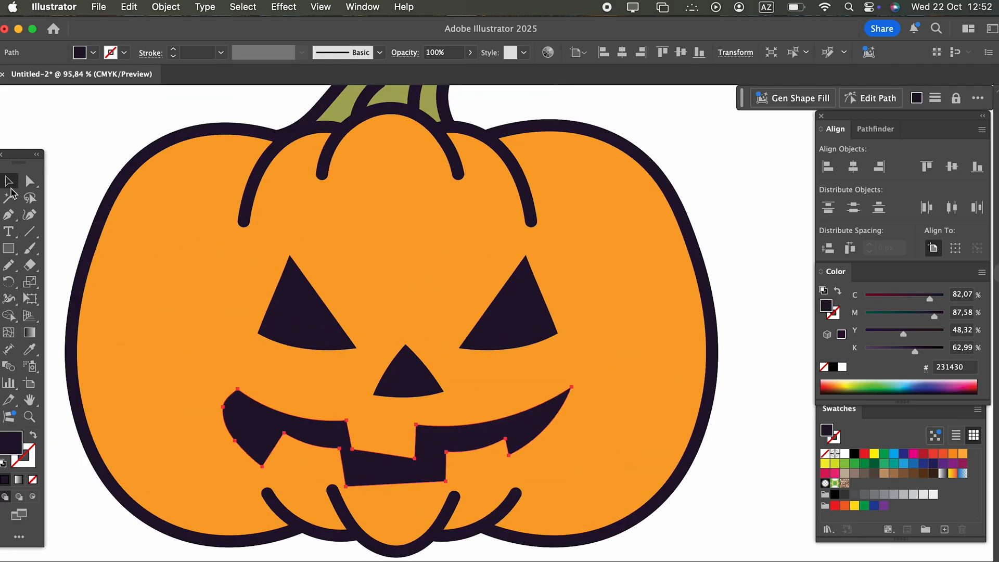
shift+click(530, 327)
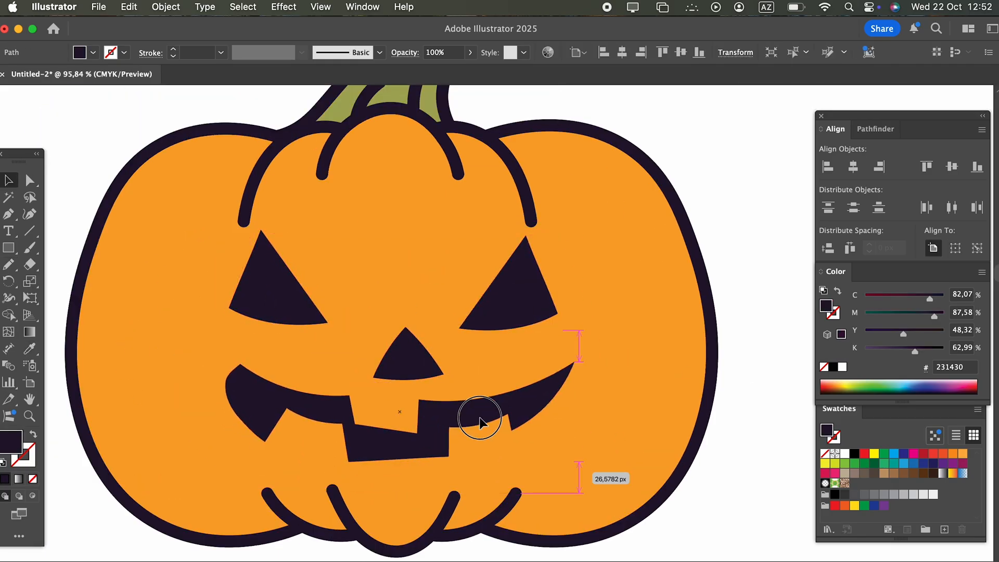
Step: Reshape the left part of the mouth with the Curvature tool, pulling its corner into a sharp point and adjusting the teeth
click(241, 374)
drag(211, 359, 207, 359)
drag(225, 382, 238, 430)
drag(286, 408, 306, 430)
drag(342, 423, 336, 450)
drag(349, 461, 332, 461)
drag(307, 431, 327, 450)
Step: Refine the anchor points along the mouth's lower block, right side and upper tooth gap
drag(449, 457, 396, 469)
drag(549, 402, 557, 407)
drag(479, 424, 481, 419)
drag(385, 428, 353, 433)
drag(349, 395, 359, 403)
drag(351, 409, 358, 417)
key(z)
drag(338, 451, 417, 451)
click(29, 214)
drag(321, 394, 256, 349)
scroll(300, 382, left, 5)
drag(373, 360, 374, 371)
drag(291, 392, 258, 411)
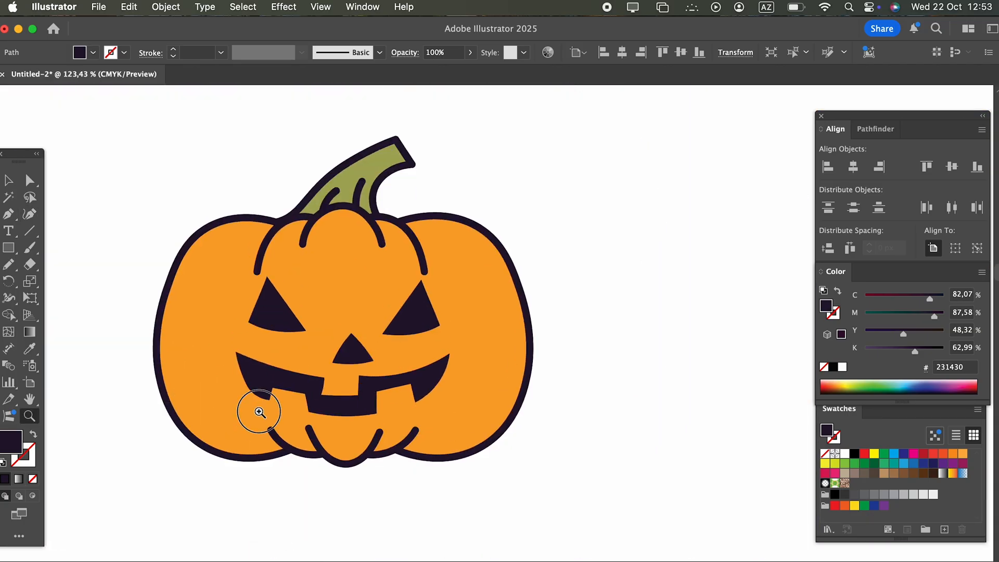
Step: Select the whole pumpkin artwork together with its stem and face
key(v)
drag(442, 338, 361, 375)
drag(121, 183, 494, 432)
Step: Draw a closed skull silhouette freehand beside the pumpkin and copy the pumpkin's orange fill and dark 10 pt stroke onto it
drag(280, 387, 312, 386)
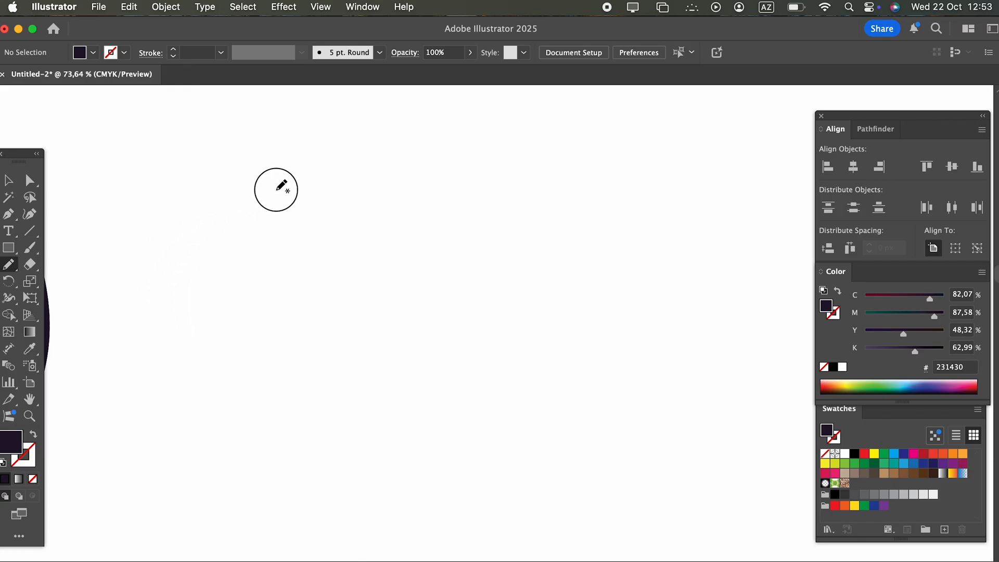
drag(356, 388, 325, 391)
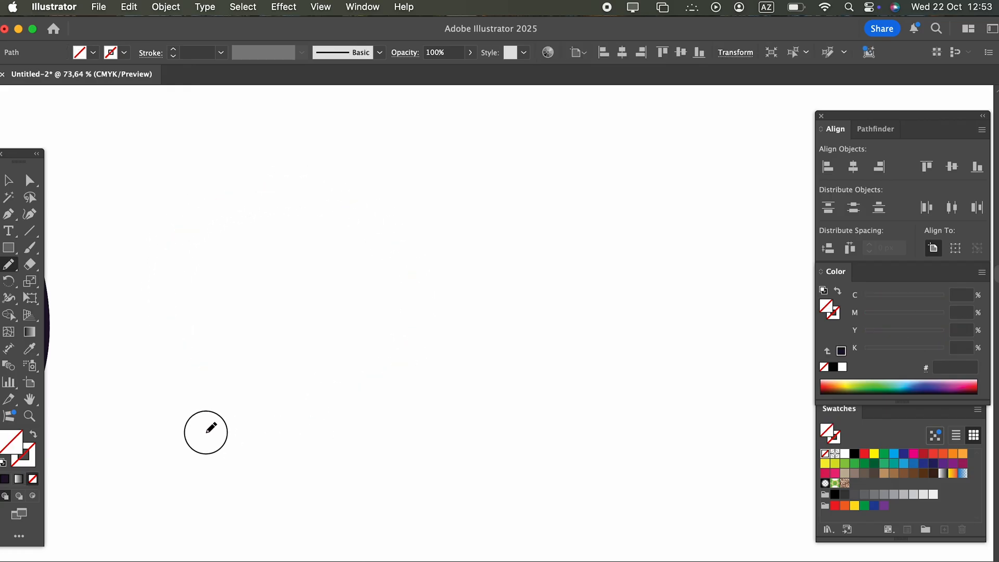
drag(207, 374, 208, 374)
key(z)
drag(269, 362, 319, 386)
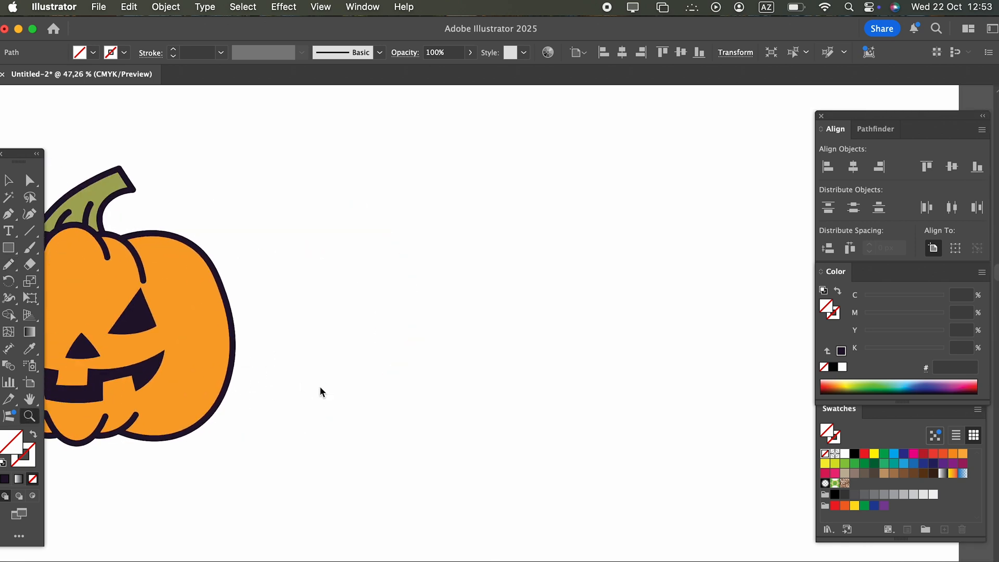
click(29, 348)
click(229, 351)
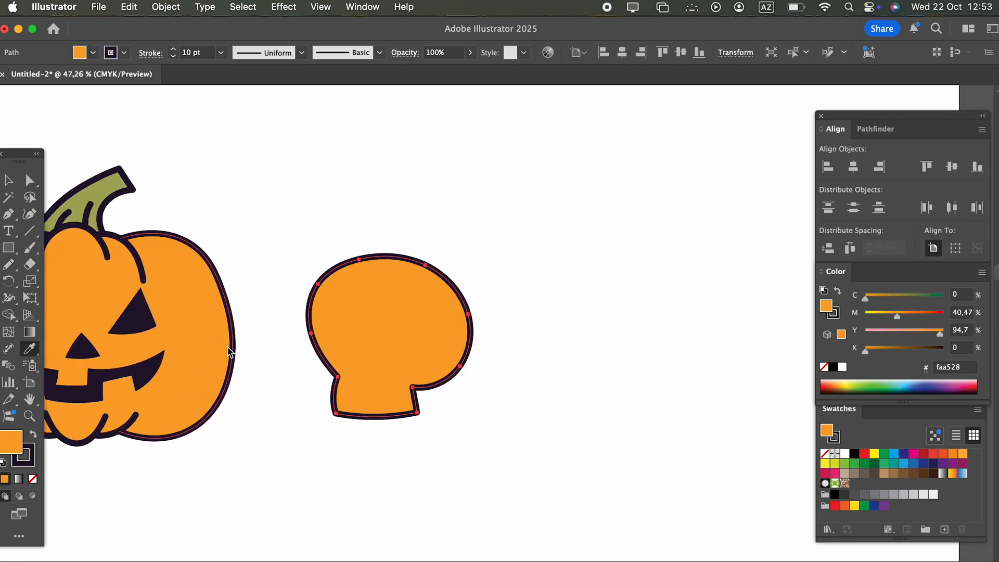
Step: Reshape the skull outline with the Curvature tool, rounding and widening the cranium and straightening the sides of the jaw
key(z)
click(454, 340)
click(31, 214)
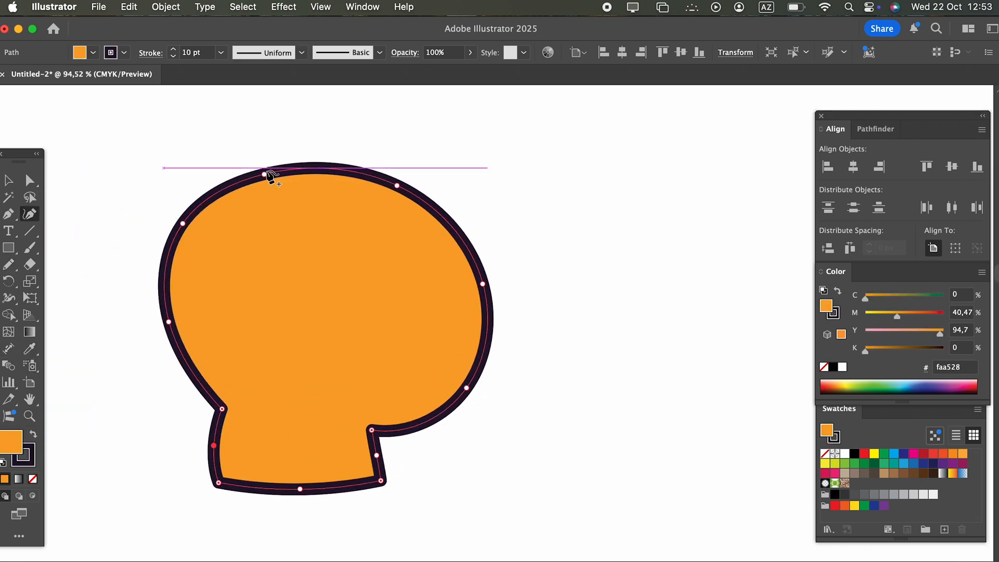
drag(263, 171, 275, 164)
drag(397, 186, 441, 210)
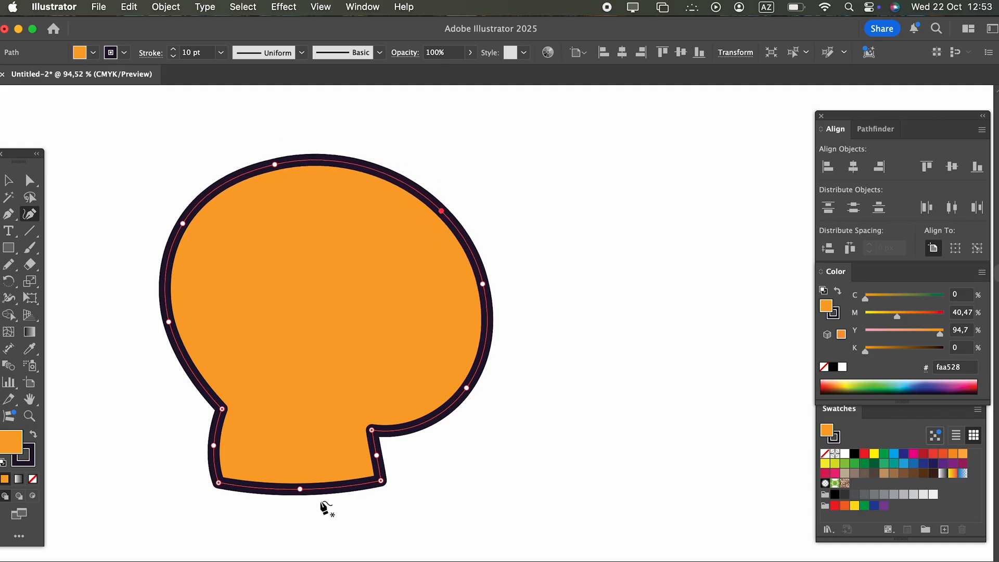
drag(213, 472, 210, 467)
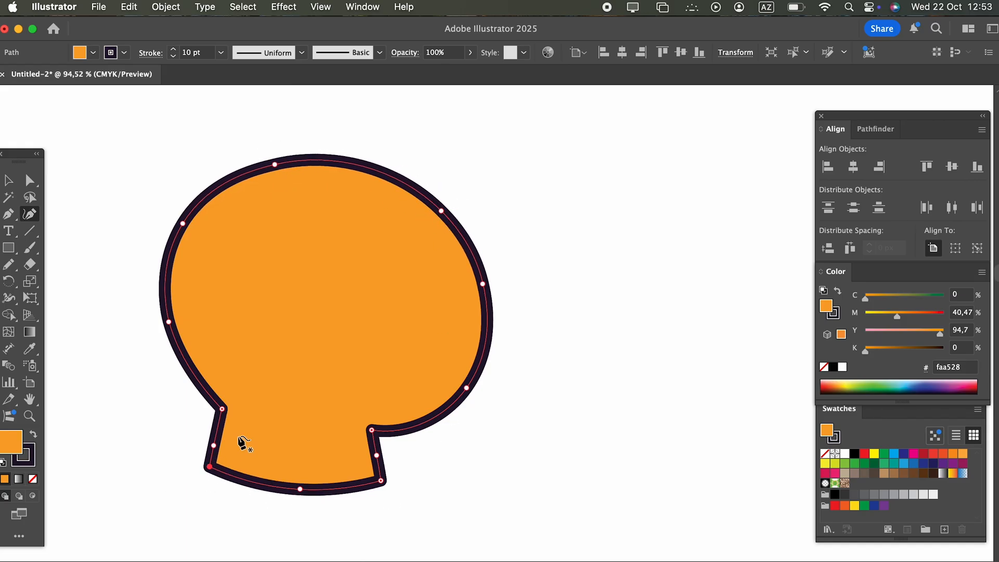
drag(169, 322, 152, 346)
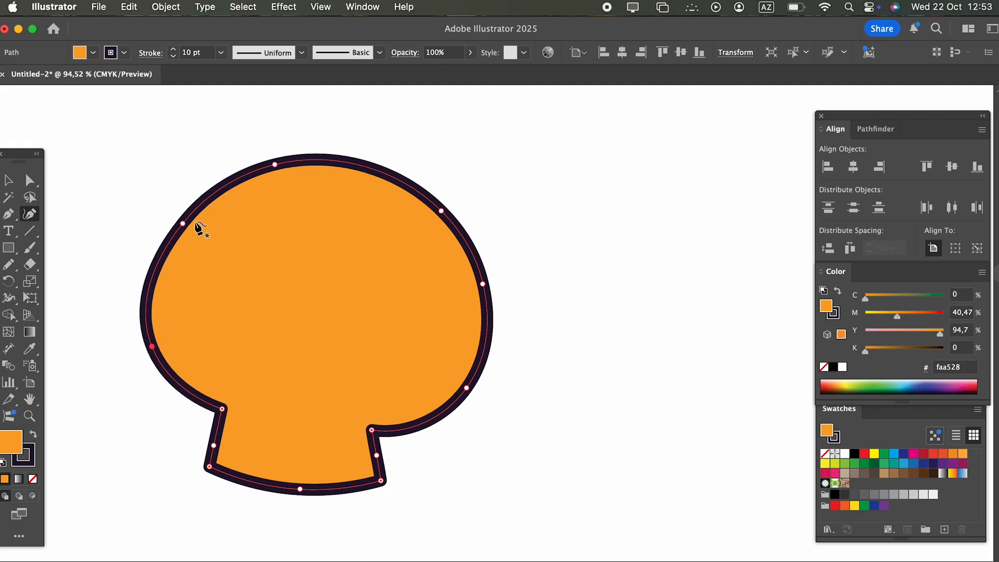
drag(183, 224, 165, 229)
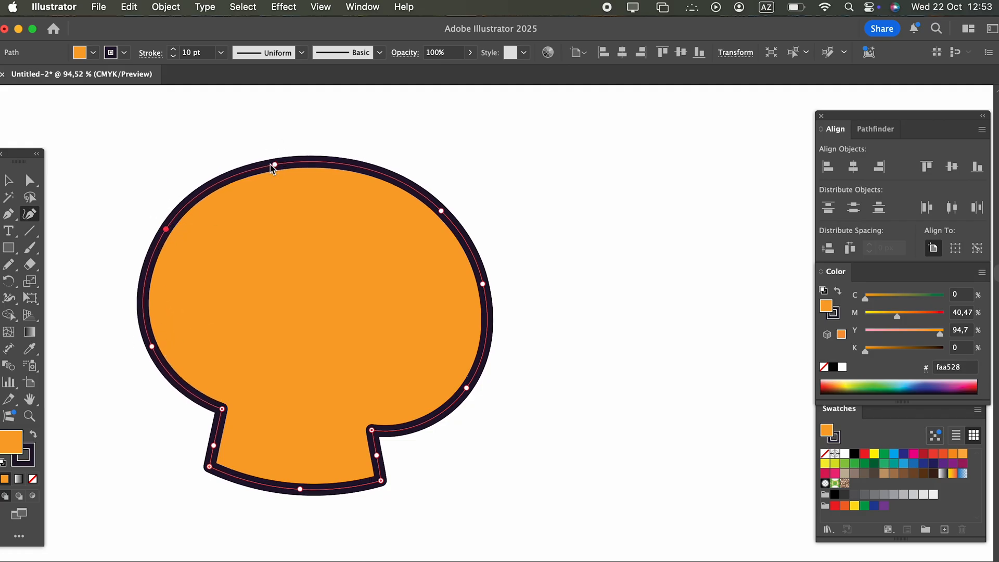
drag(274, 166, 287, 162)
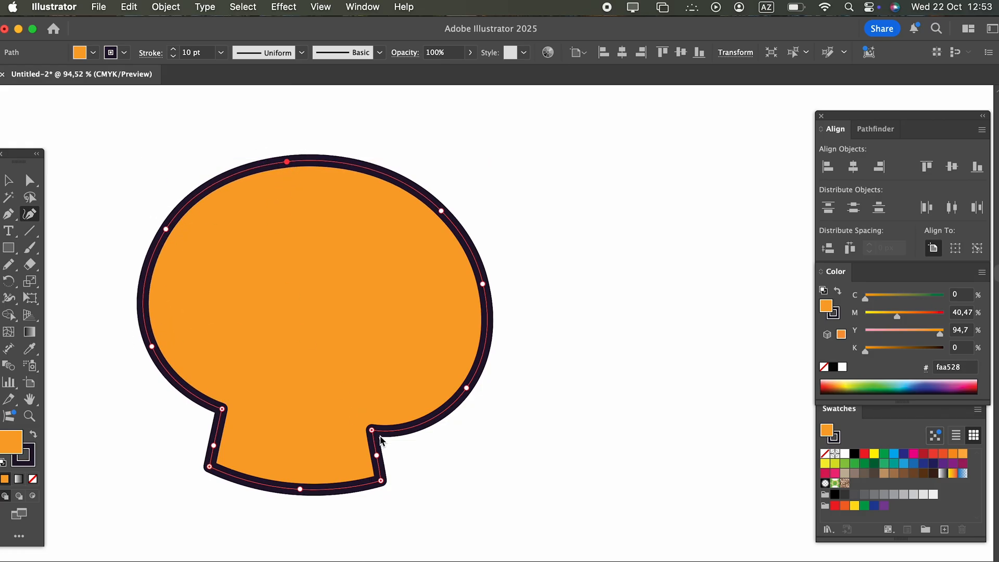
drag(379, 431, 378, 457)
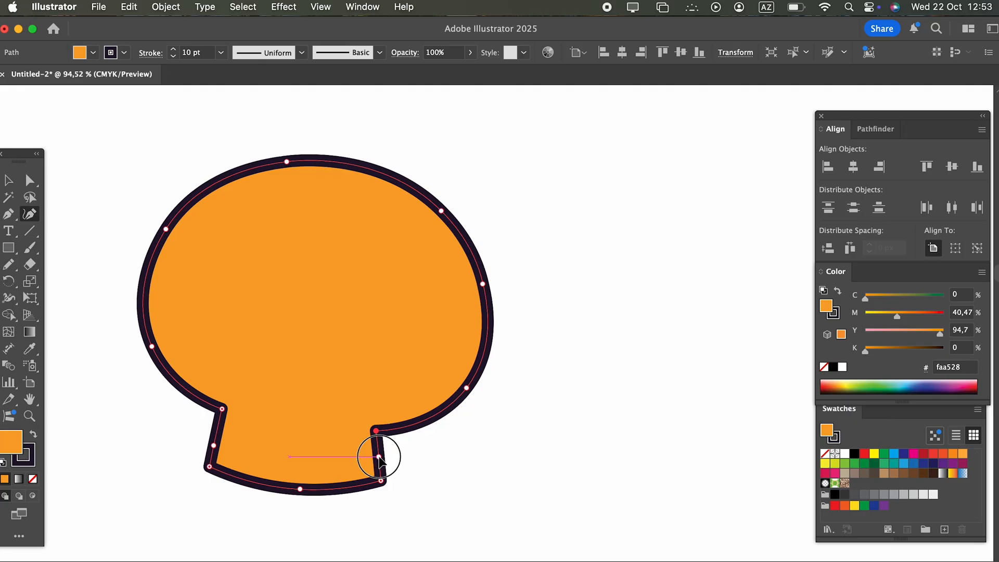
Step: Change the skull's fill to light beige #eddbc3 and deselect it
double_click(17, 444)
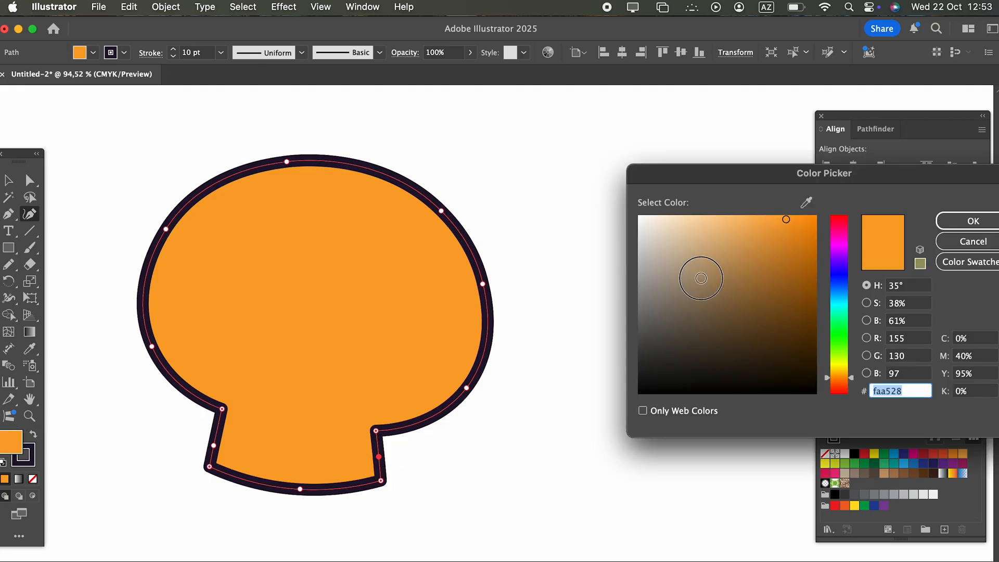
click(671, 229)
click(973, 220)
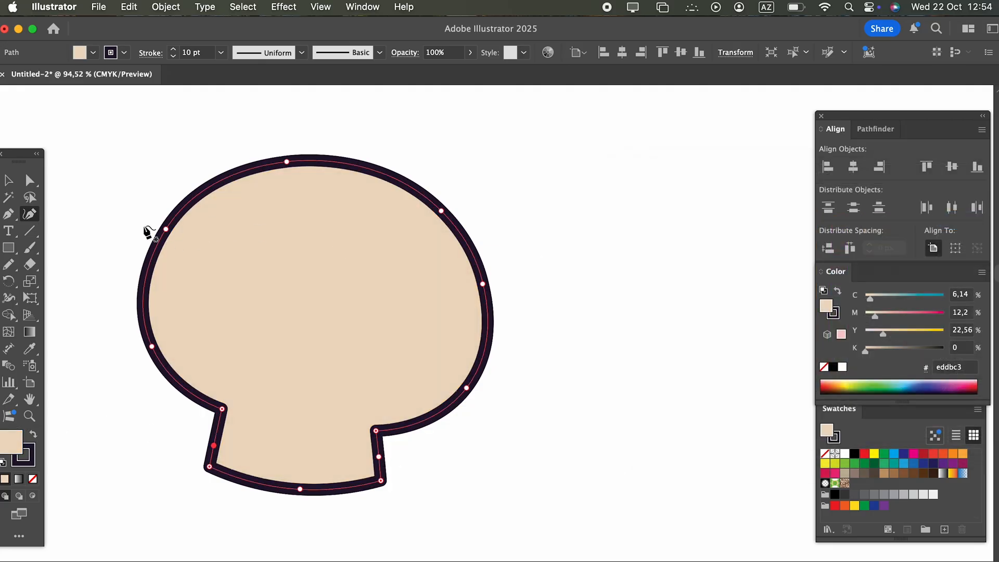
key(v)
click(483, 384)
Step: Draw a closed egg-shaped eye socket freehand on the skull, filled dark #231430 without a stroke
key(z)
mouse_move(264, 350)
mouse_down()
mouse_move(284, 375)
mouse_move(283, 350)
mouse_up()
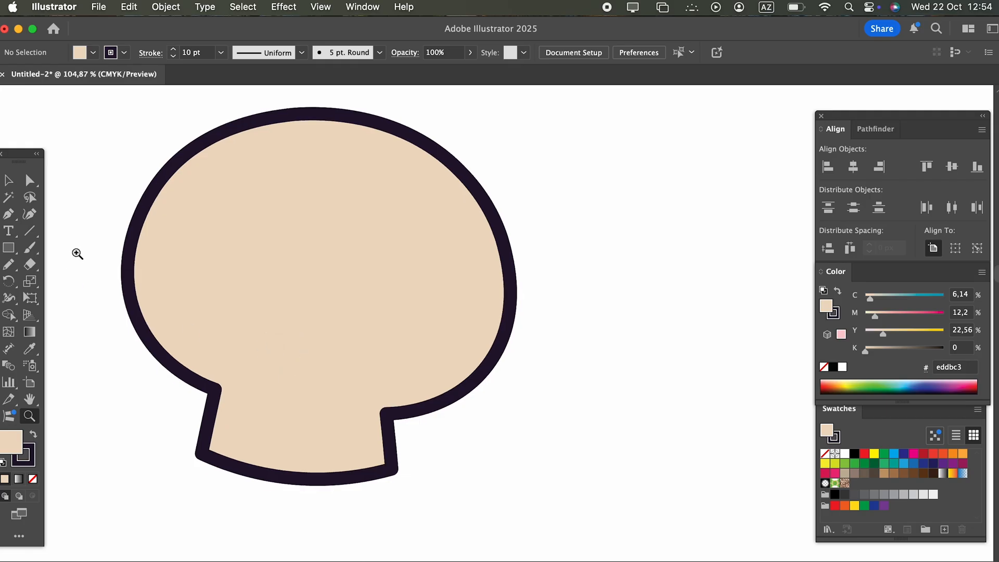
key(p)
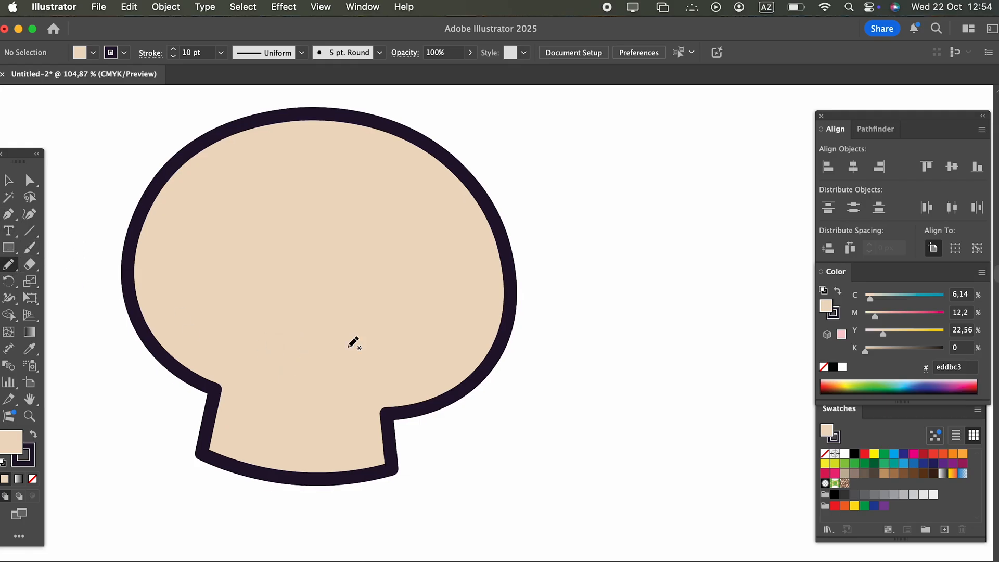
mouse_move(364, 318)
mouse_down()
mouse_move(326, 278)
mouse_move(367, 208)
mouse_move(413, 268)
mouse_move(372, 316)
mouse_up()
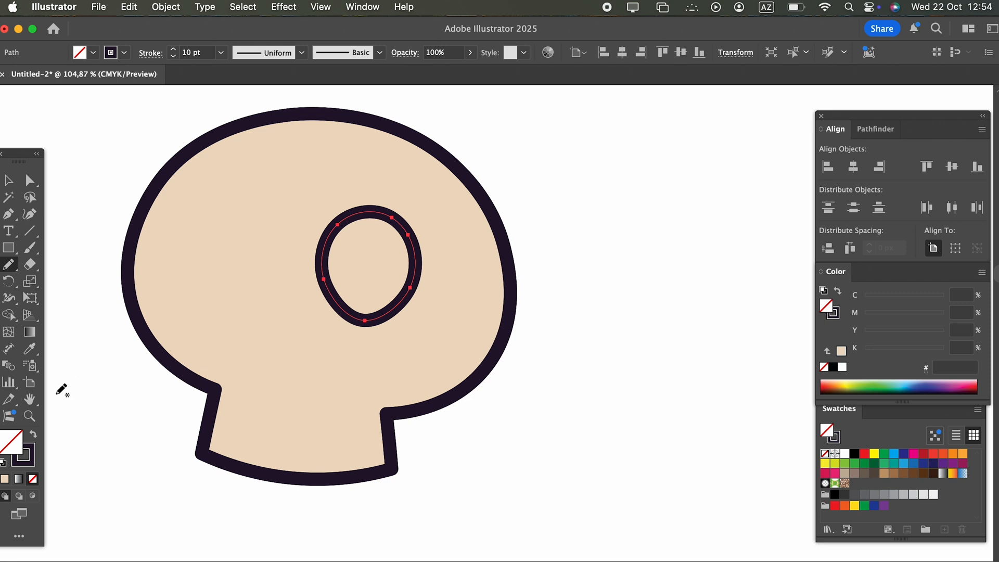
click(34, 431)
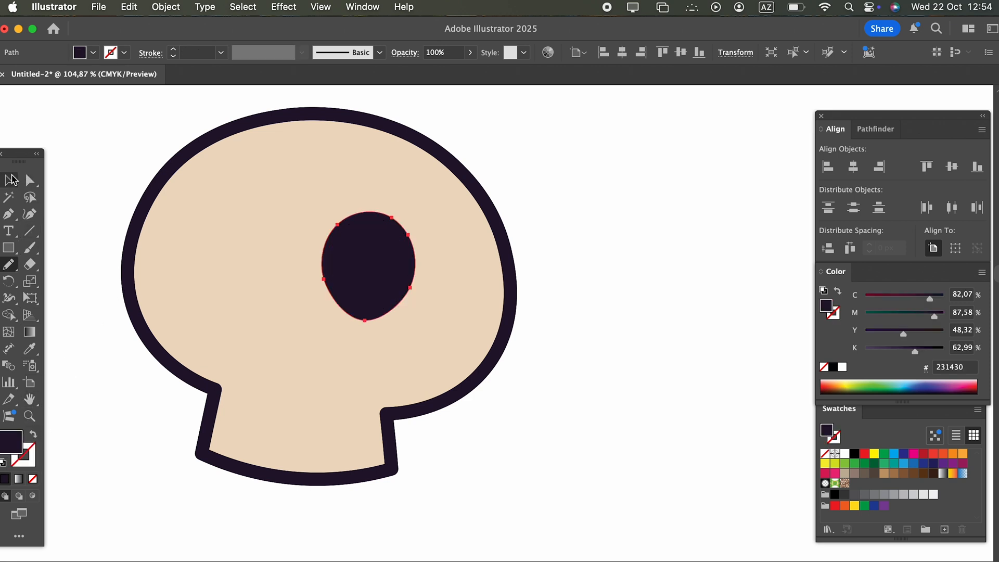
Step: Rotate the eye socket so its narrow end points up, and shift it slightly up and left
click(10, 180)
drag(419, 312, 322, 200)
drag(366, 275, 349, 257)
Step: Make a reflected copy of the eye socket and arrange the two sockets side by side, with the right one slightly lower
click(164, 7)
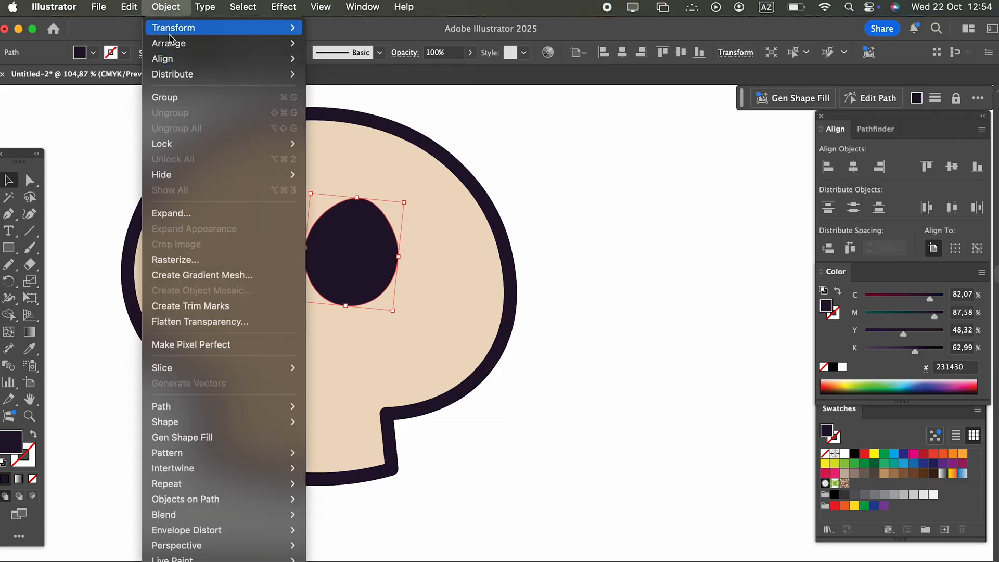
mouse_move(173, 30)
click(334, 84)
click(171, 455)
drag(357, 263, 370, 287)
drag(225, 257, 244, 260)
click(541, 467)
Step: Draw an upside-down heart-shaped nose cavity freehand between and just below the eye sockets
key(z)
drag(289, 324, 453, 398)
drag(210, 297, 328, 365)
click(329, 366)
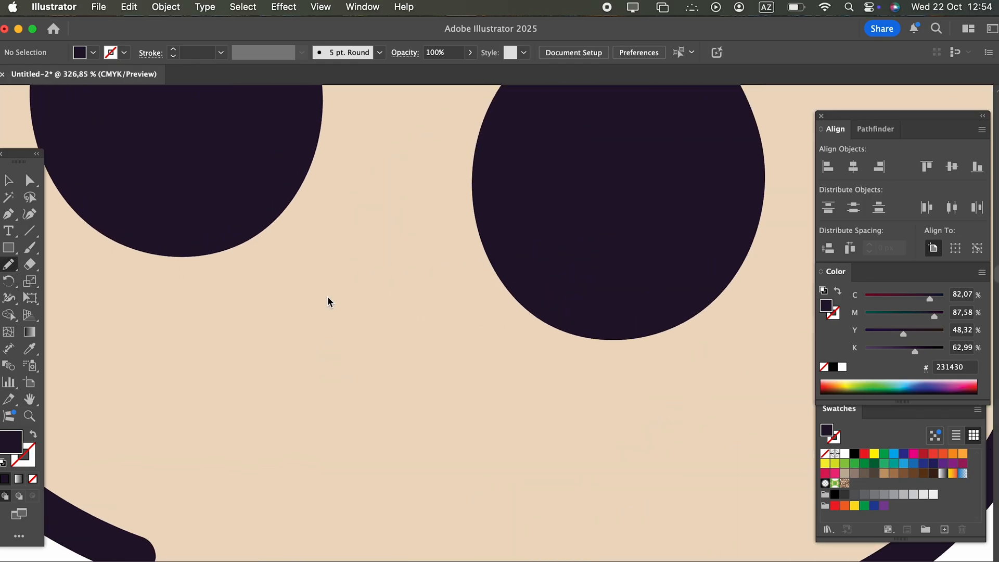
drag(334, 281, 349, 361)
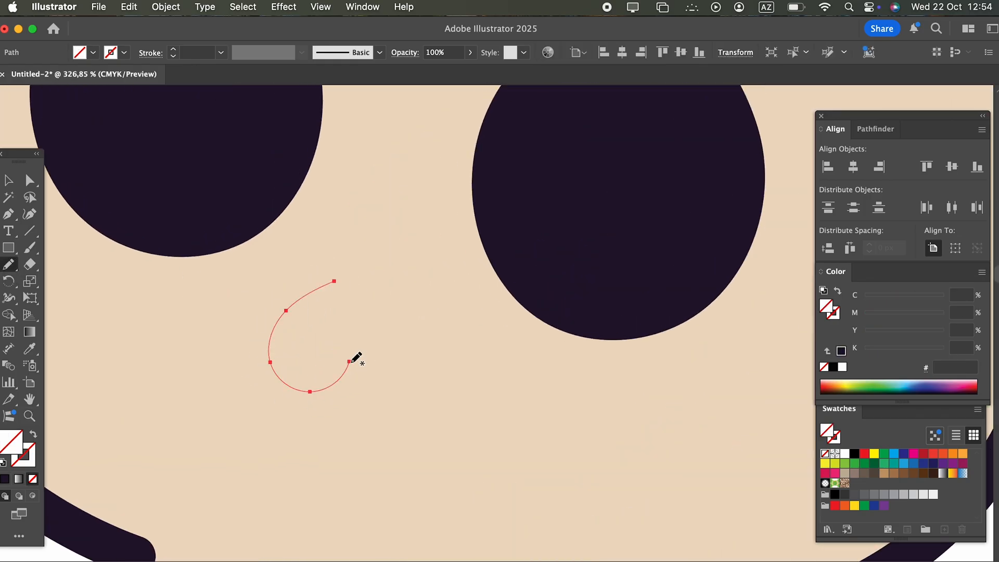
key(z)
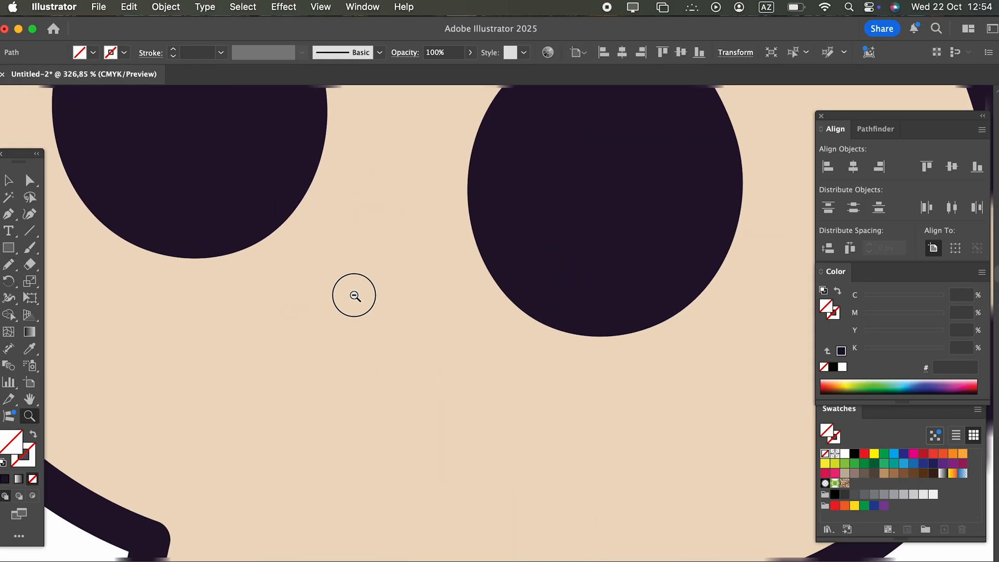
drag(355, 292, 482, 364)
click(36, 217)
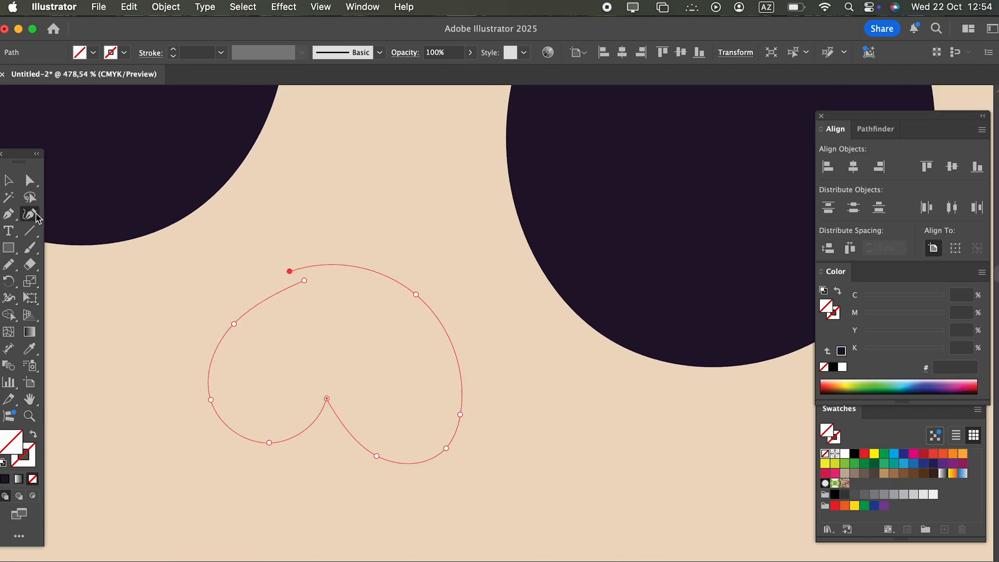
Step: Copy the eye socket's dark fill onto the nose cavity and deselect it
key(z)
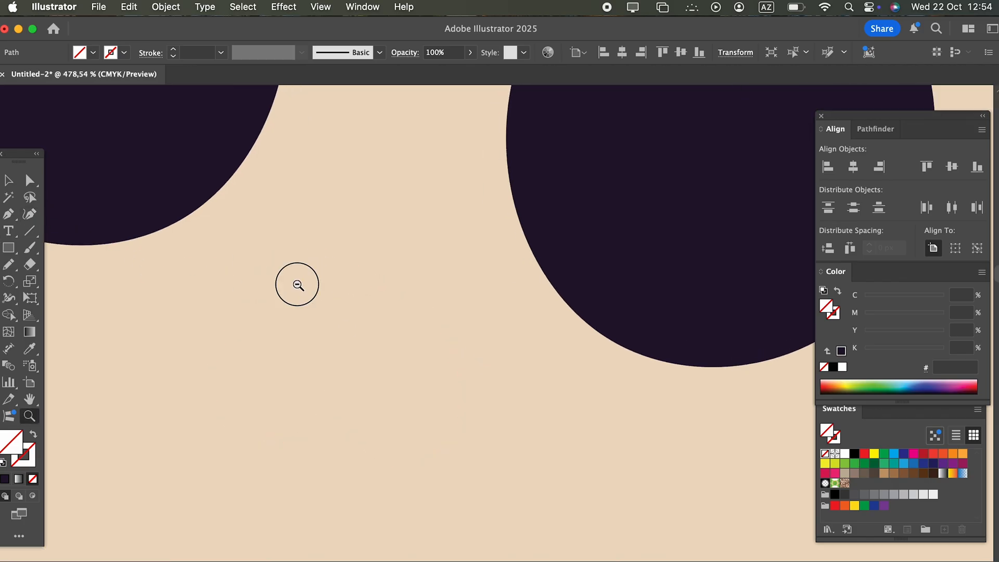
drag(297, 283, 94, 323)
click(37, 356)
click(180, 219)
key(v)
click(404, 336)
Step: Adjust the anchor points on the upper part of the skull's nose cavity with the Curvature tool
key(z)
drag(368, 313, 447, 346)
key(v)
click(312, 307)
click(30, 217)
drag(275, 248, 261, 243)
drag(229, 278, 226, 268)
Step: Try to reshape the upper edge of the nose cavity with the Curvature tool, undo the point edits and deselect it
key(z)
drag(290, 325, 219, 303)
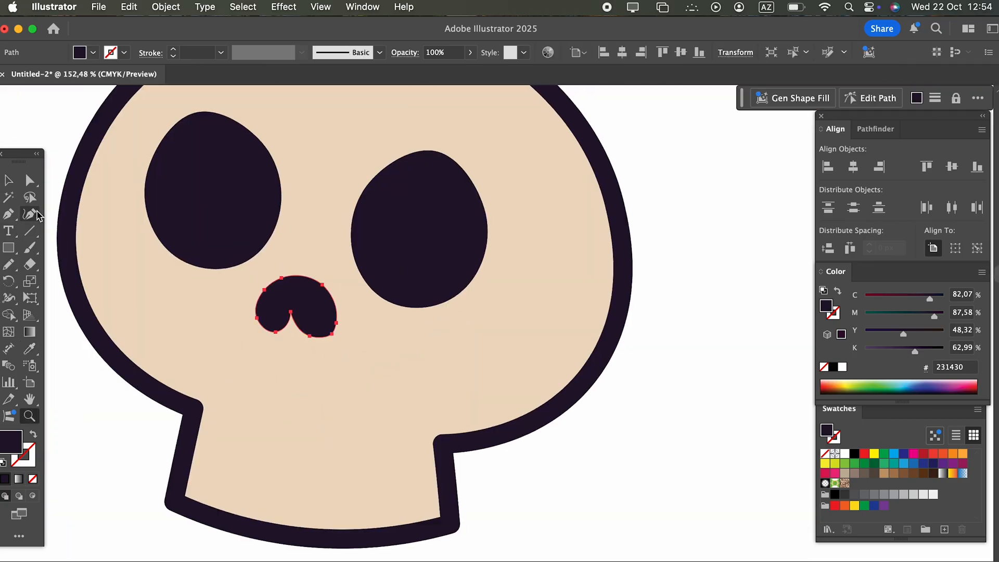
click(32, 215)
drag(291, 270, 304, 269)
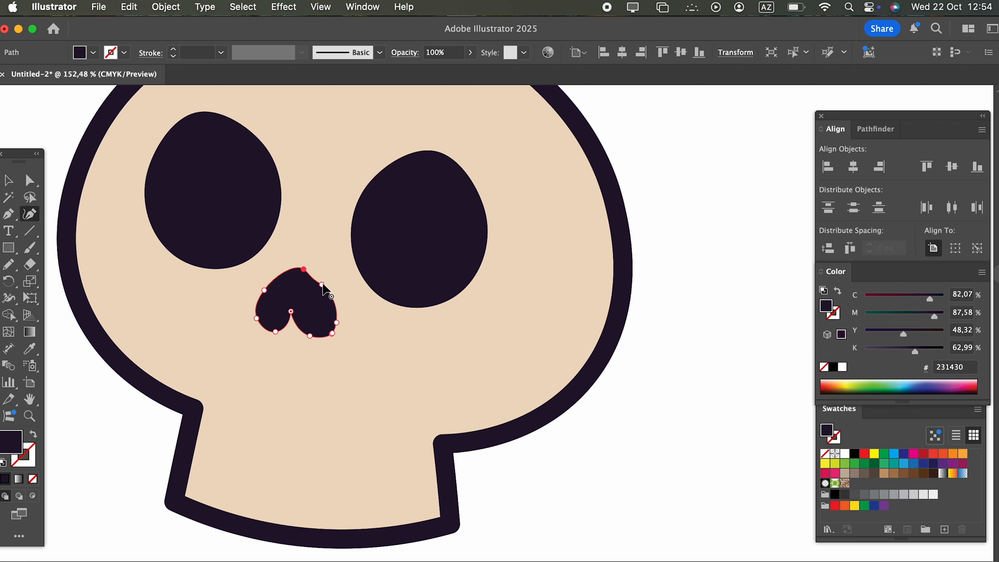
scroll(333, 299, up, 5)
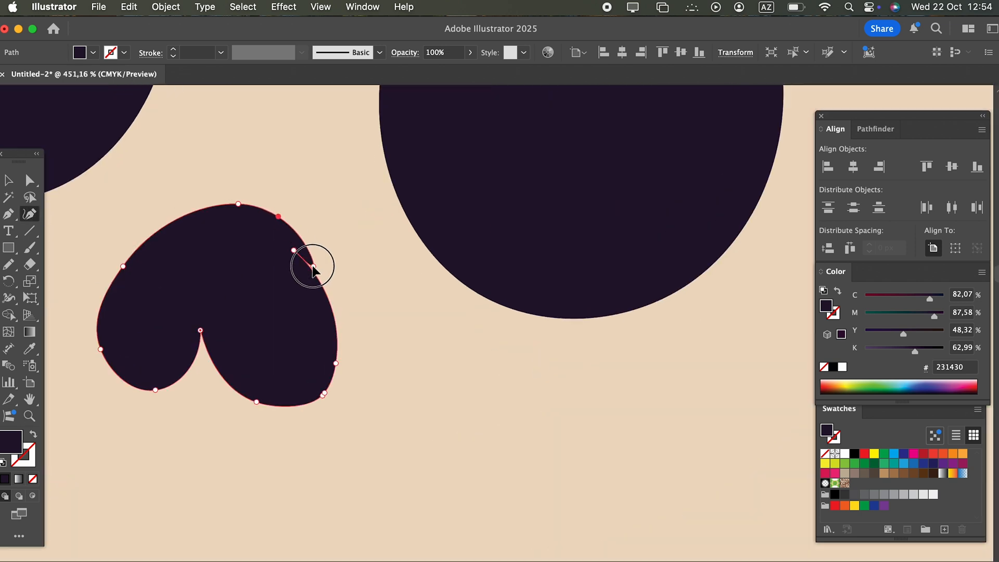
key(super+z)
key(super+z)
key(super+z)
key(super+z)
drag(284, 253, 47, 270)
key(v)
click(548, 433)
Step: Draw two curved vertical tooth lines freehand on the skull's jaw, running down to its lower outline
key(z)
drag(407, 461, 436, 462)
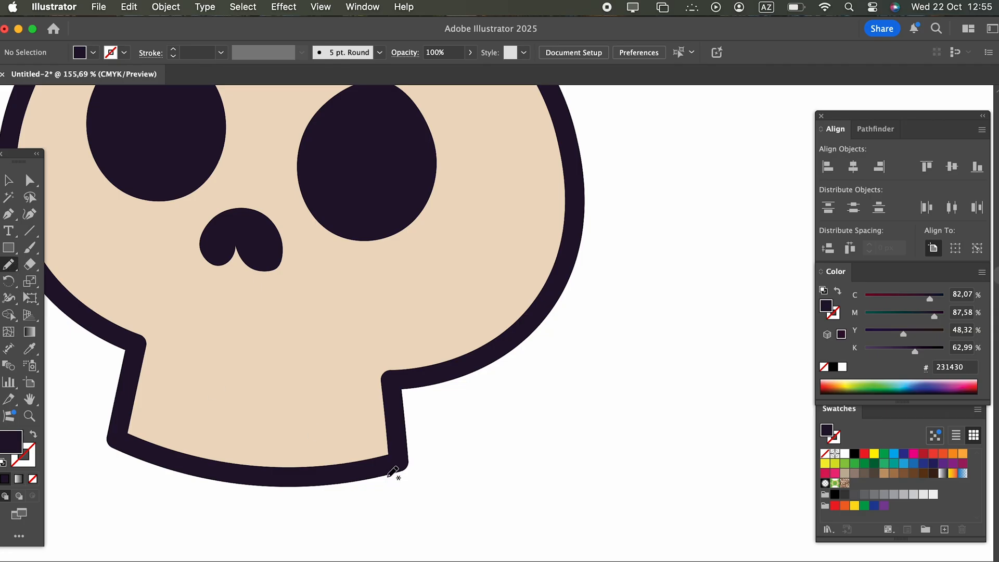
drag(303, 375, 328, 472)
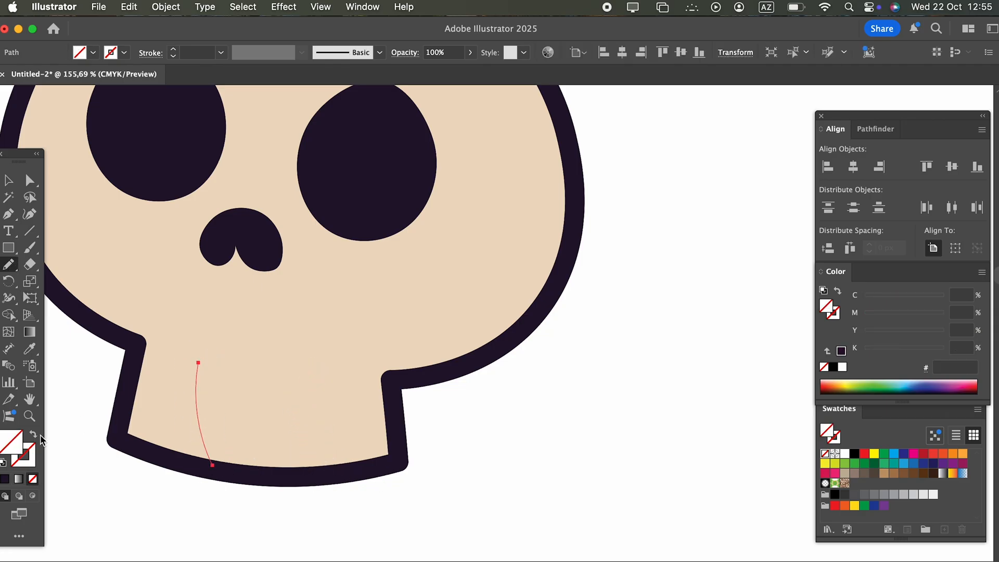
Step: Copy the skull outline's dark 10 pt stroke and beige fill onto both tooth lines
click(118, 334)
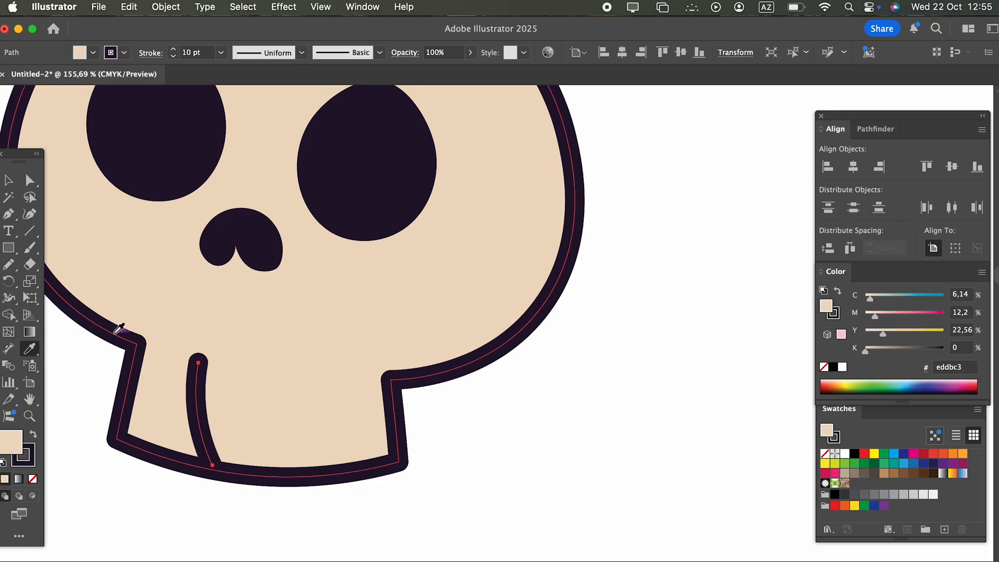
click(9, 180)
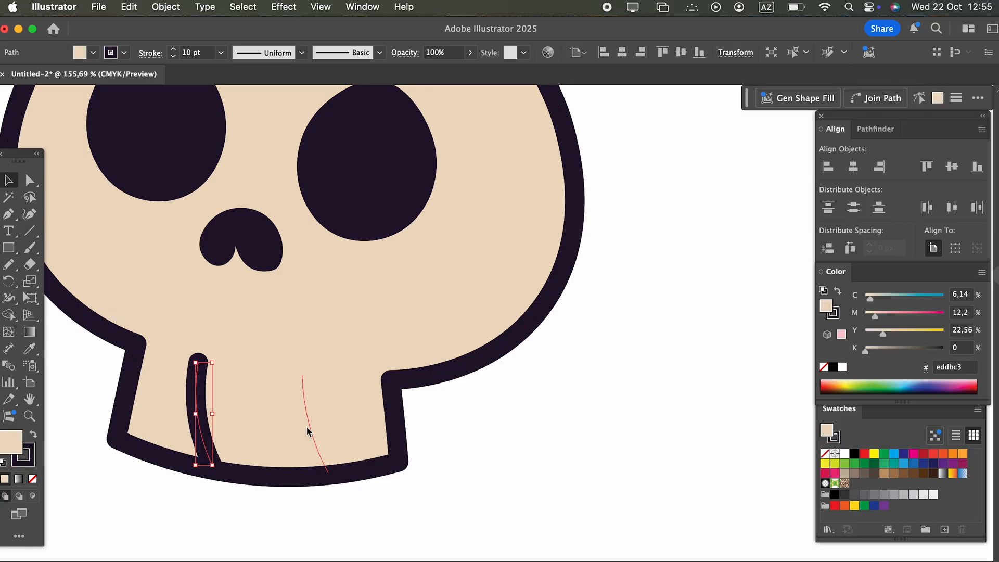
shift+click(308, 430)
click(30, 350)
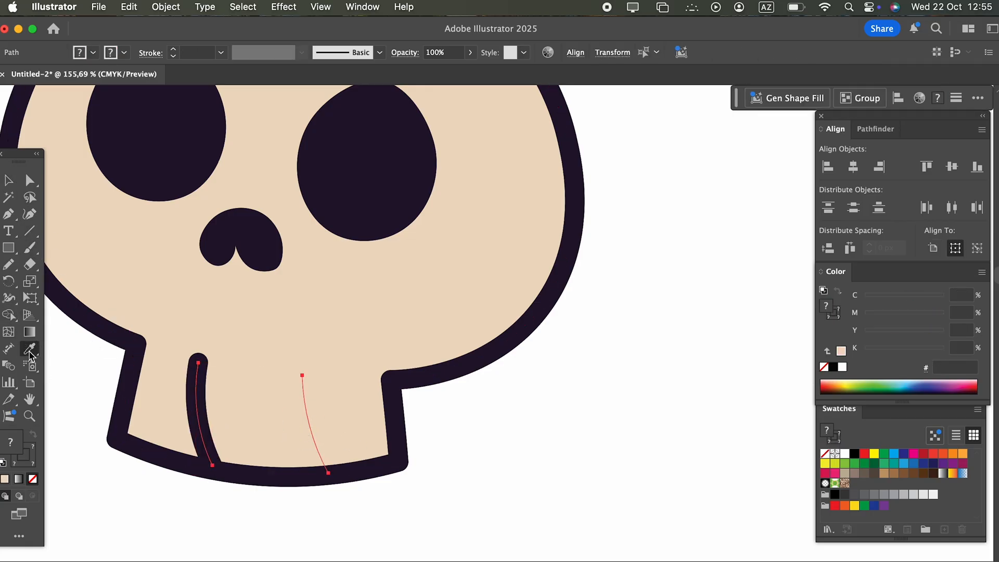
click(132, 357)
key(z)
mouse_move(139, 370)
mouse_down()
mouse_move(125, 372)
mouse_move(208, 450)
mouse_up()
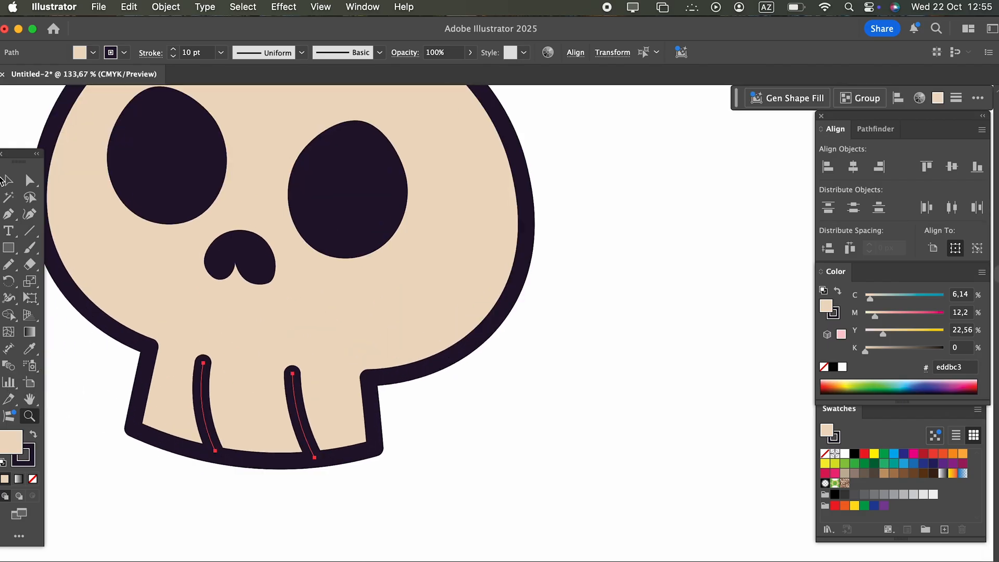
Step: Rotate the right and left tooth lines slightly clockwise so they stand more upright, and deselect them
key(v)
key(super+shift+a)
click(290, 415)
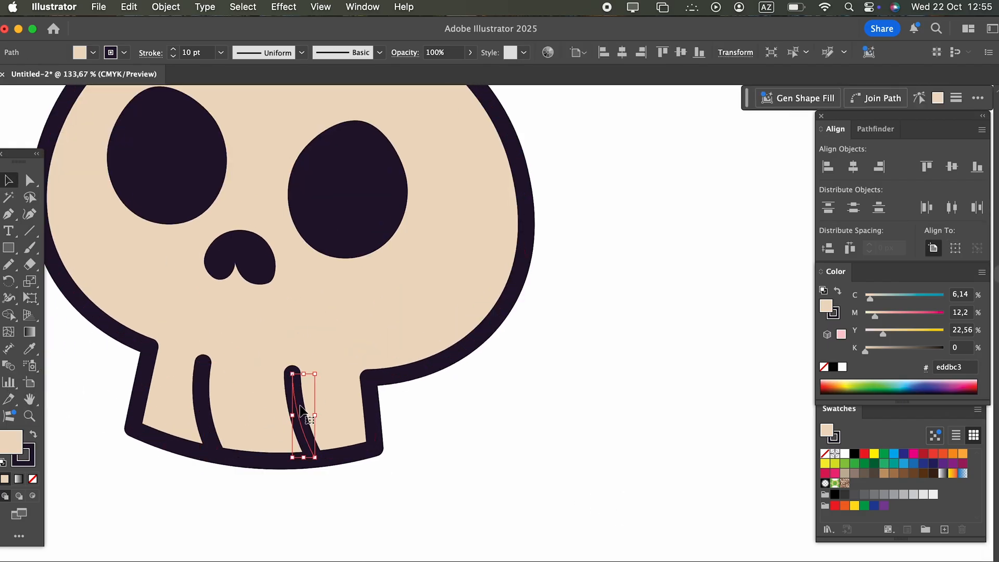
drag(323, 371, 325, 379)
click(197, 405)
click(203, 404)
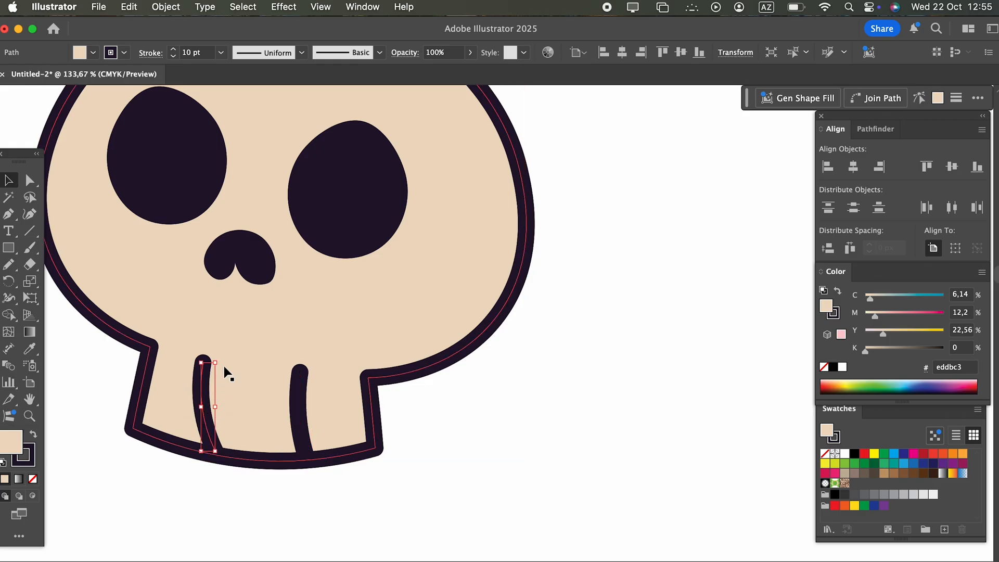
drag(225, 361, 234, 367)
click(425, 461)
Step: Lower the left tooth line's top end and straighten its curve with the Curvature tool
key(z)
drag(431, 459, 284, 446)
drag(288, 445, 417, 456)
drag(380, 374, 436, 409)
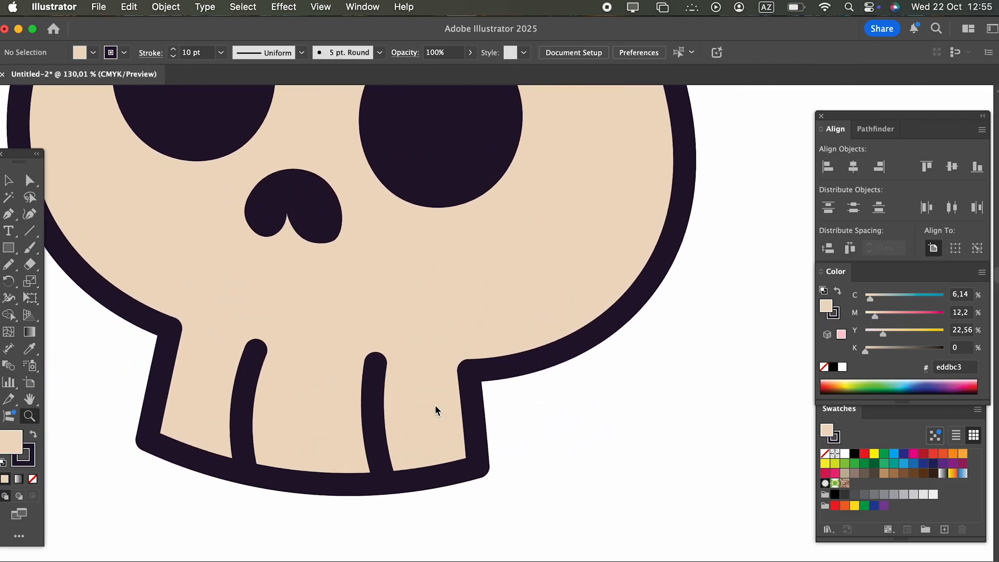
click(8, 181)
click(253, 393)
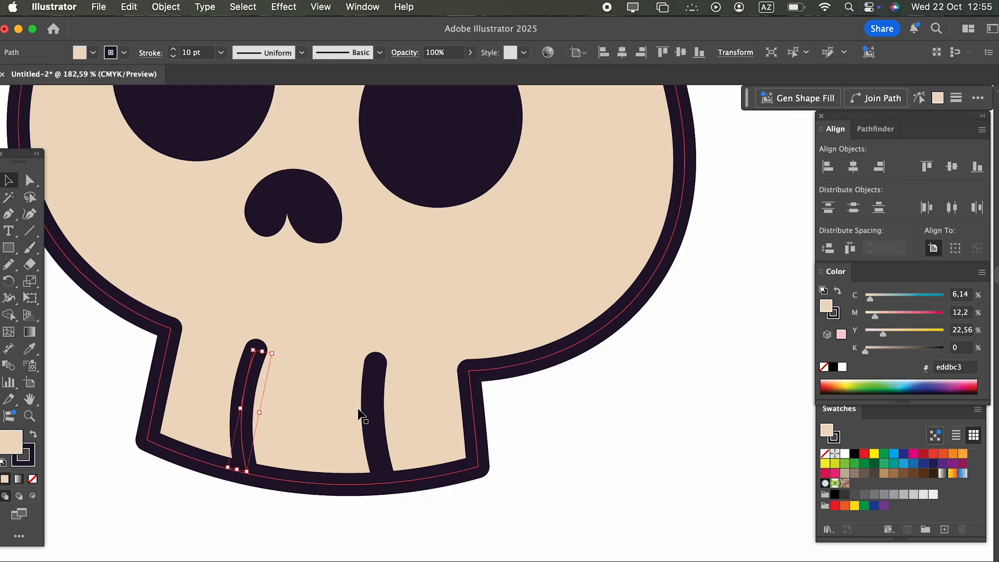
click(29, 214)
drag(255, 349, 245, 362)
click(234, 443)
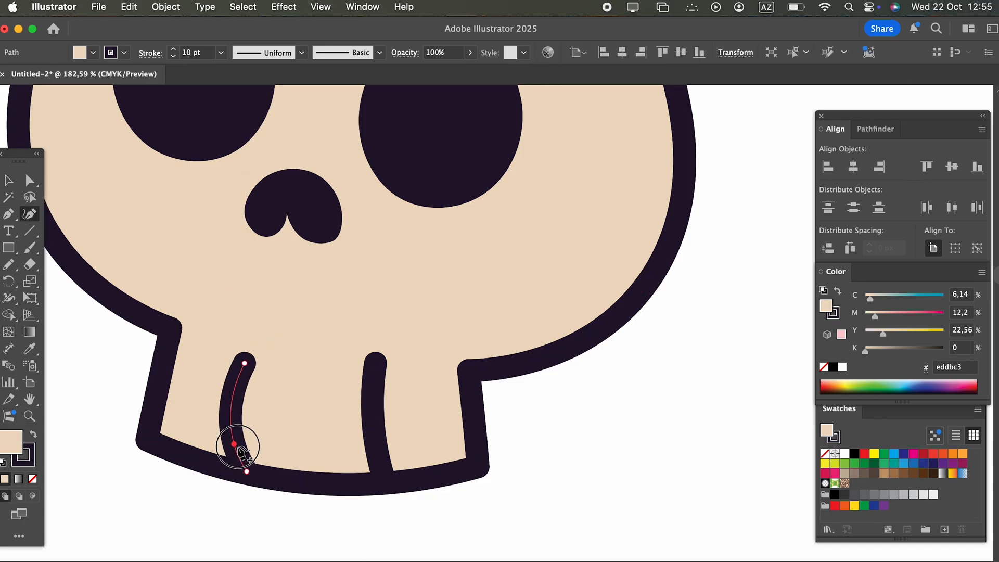
drag(236, 445, 241, 414)
key(v)
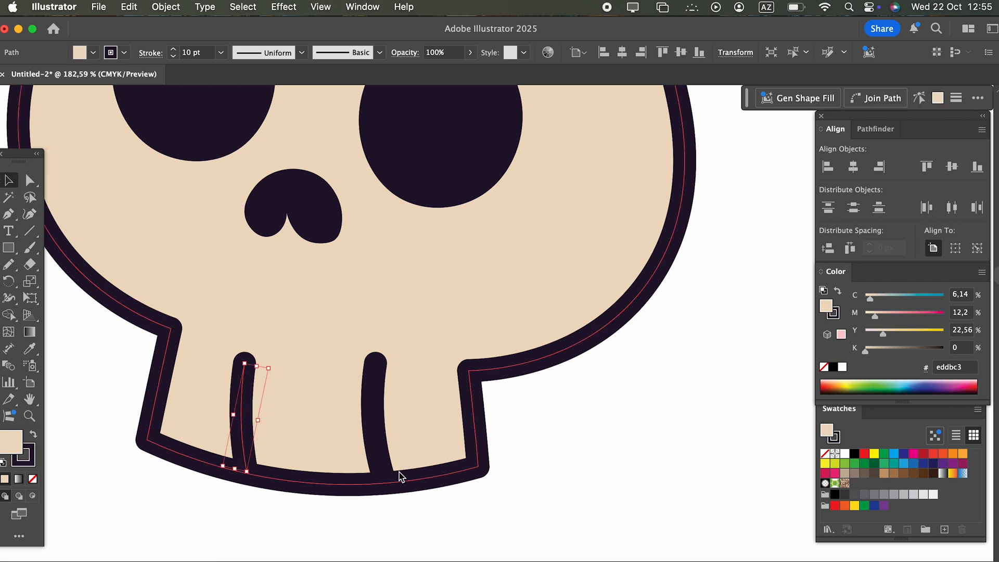
Step: Delete the right tooth line, redraw it freehand down to the jaw's lower outline and adjust its placement
click(385, 448)
key(Delete)
key(n)
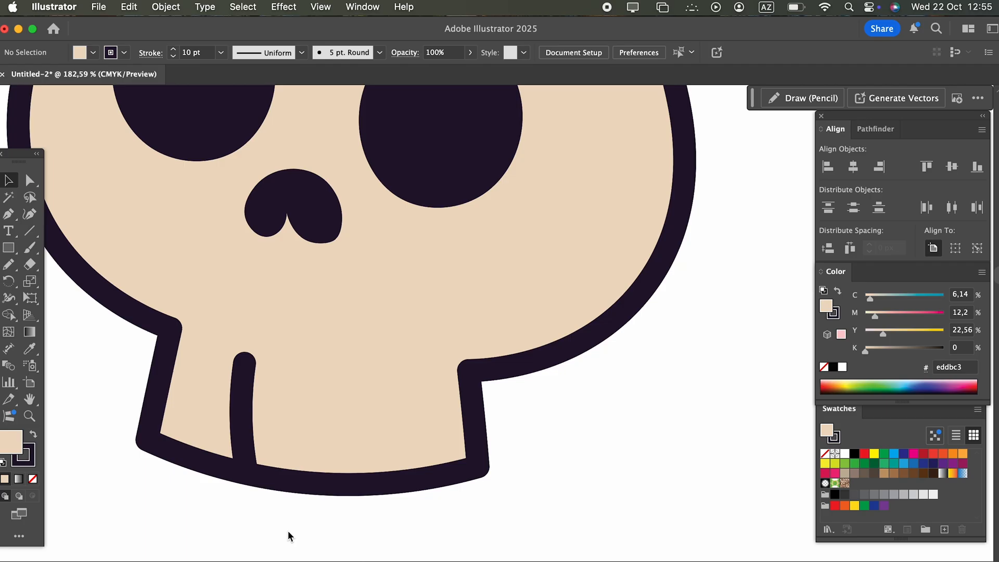
mouse_move(369, 368)
mouse_down()
mouse_move(373, 477)
mouse_move(384, 487)
mouse_up()
click(592, 435)
key(z)
drag(592, 435, 369, 495)
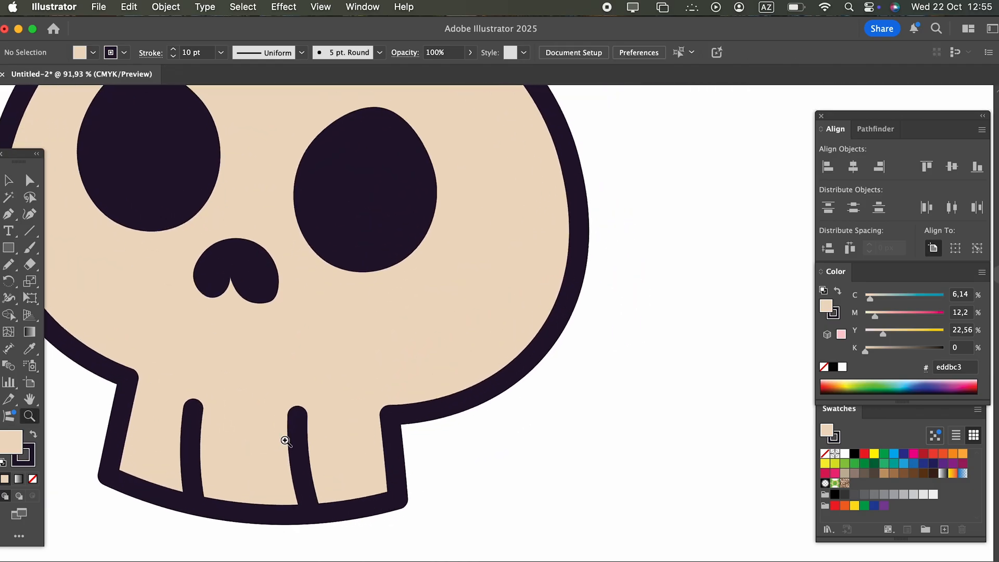
click(6, 181)
mouse_move(299, 435)
mouse_down()
mouse_move(306, 444)
mouse_move(210, 429)
mouse_up()
Step: Enlarge the whole skull beside the pumpkin and deselect it
key(z)
click(99, 243)
key(z)
drag(460, 436, 255, 401)
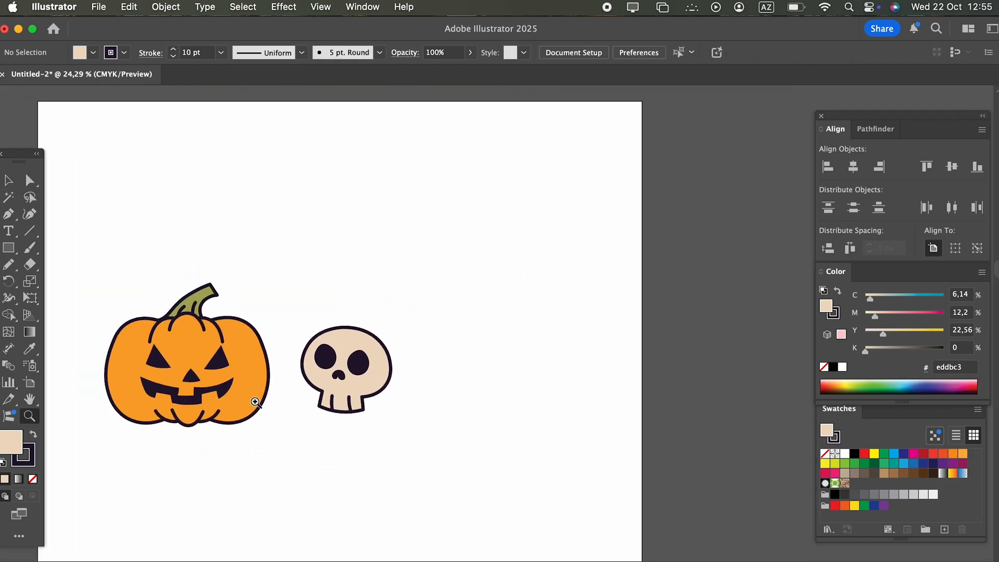
click(9, 181)
drag(428, 437, 303, 296)
drag(392, 330, 477, 294)
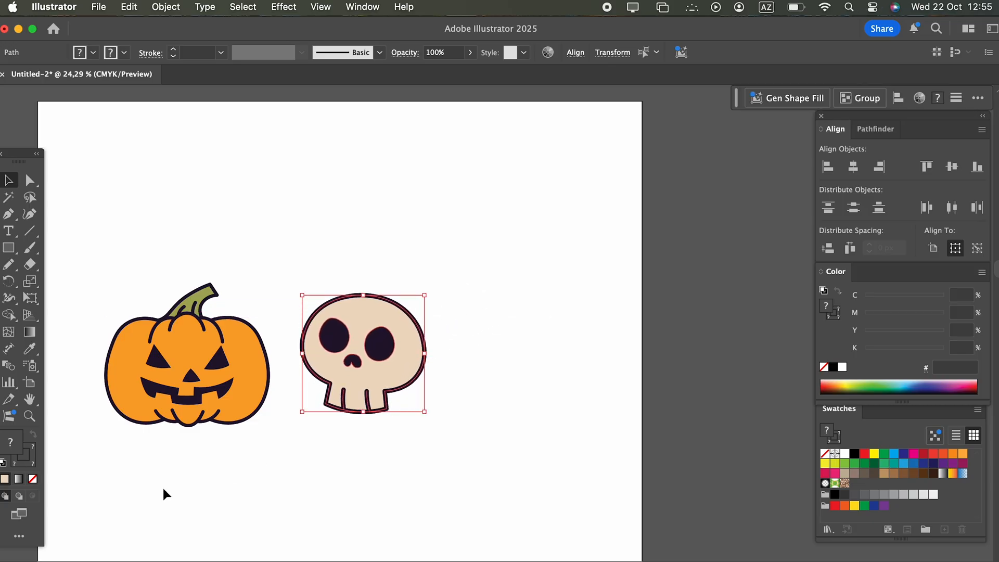
click(436, 422)
Step: Draw a tilted, dark-outlined rounded square freehand to the right of the skull and fill it with yellow #ffc215
drag(391, 391, 391, 392)
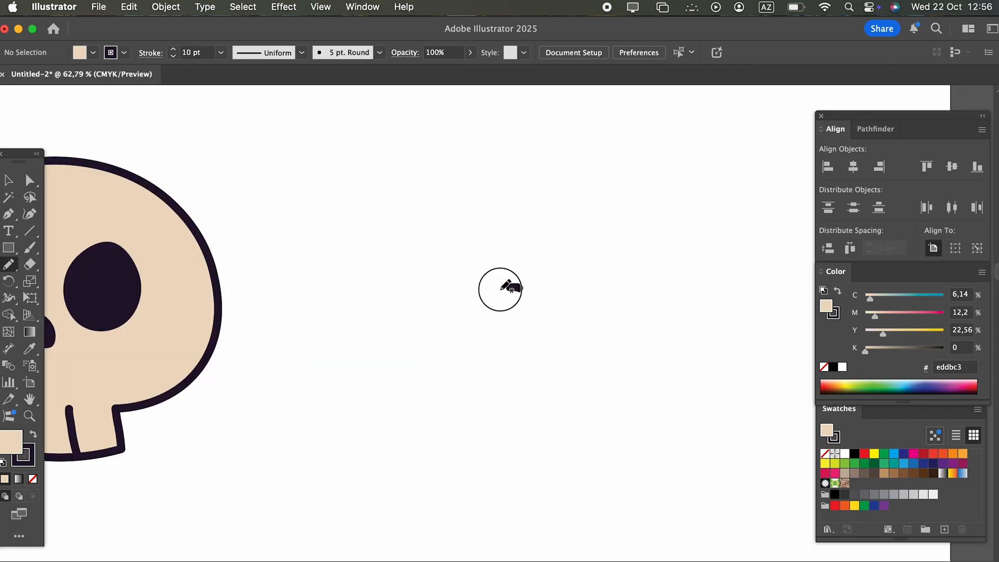
mouse_move(457, 301)
mouse_down()
mouse_move(450, 360)
mouse_move(481, 374)
mouse_move(515, 377)
mouse_move(549, 319)
mouse_up()
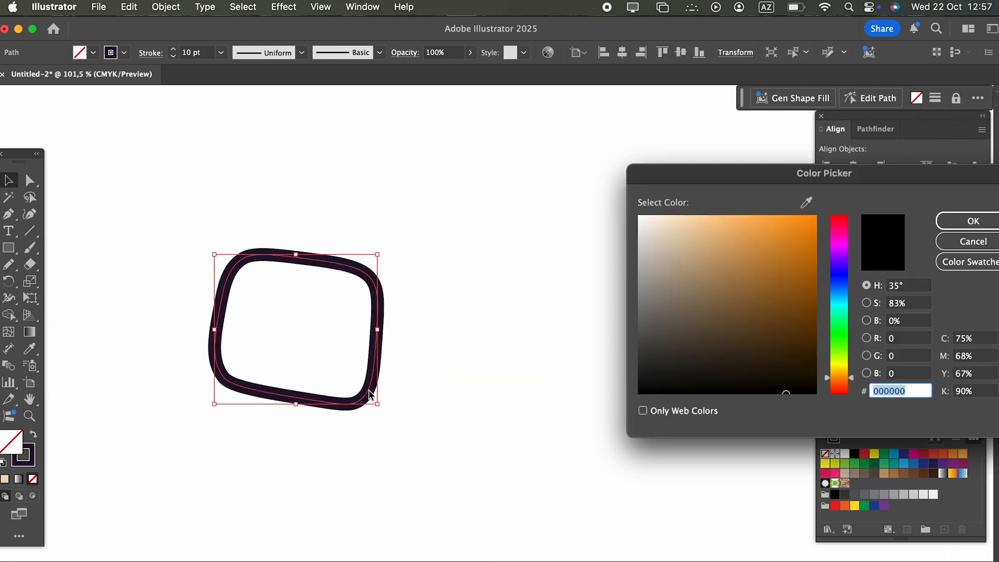
mouse_move(837, 296)
mouse_down()
mouse_move(838, 259)
mouse_move(839, 373)
mouse_up()
click(801, 215)
click(972, 222)
click(598, 322)
Step: Draw a smaller rounded square with a dark 10 pt outline freehand inside the yellow one
key(z)
drag(370, 366, 476, 415)
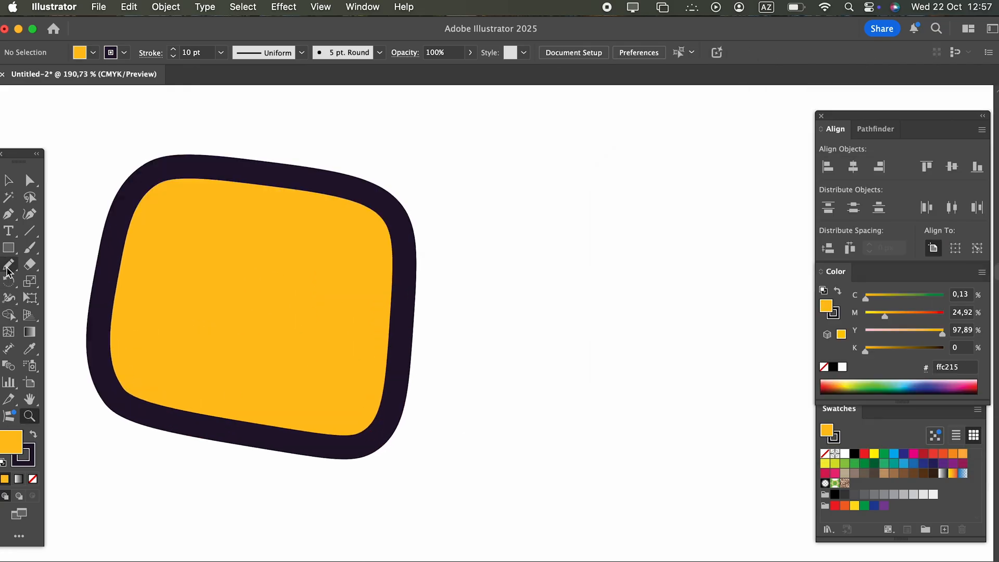
mouse_move(200, 251)
mouse_down()
mouse_move(191, 337)
mouse_move(201, 355)
mouse_move(311, 372)
mouse_move(330, 351)
mouse_move(333, 265)
mouse_move(314, 249)
mouse_move(202, 244)
mouse_up()
key(z)
drag(292, 258, 290, 259)
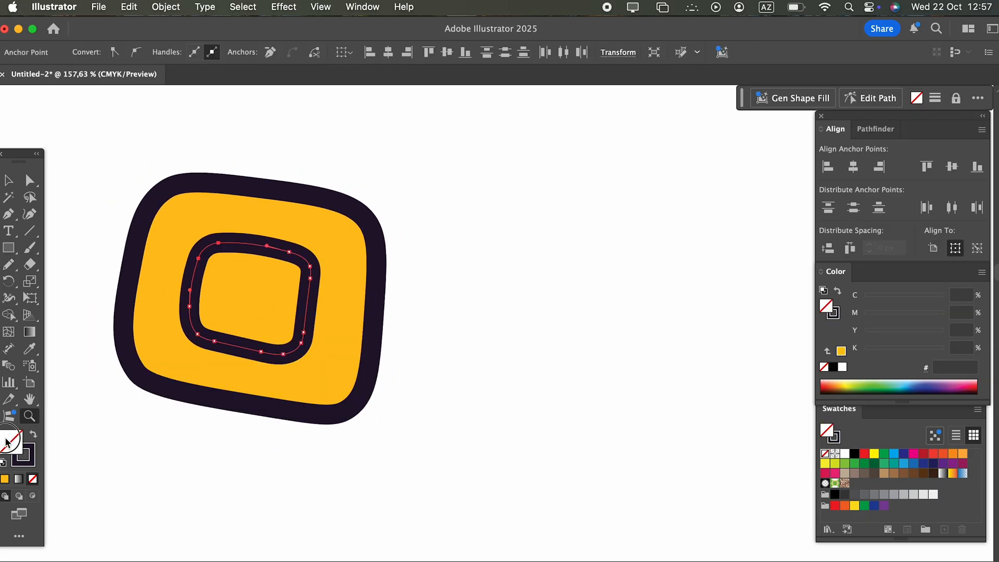
Step: Fill the inner rounded square with magenta #cc4aba
double_click(7, 441)
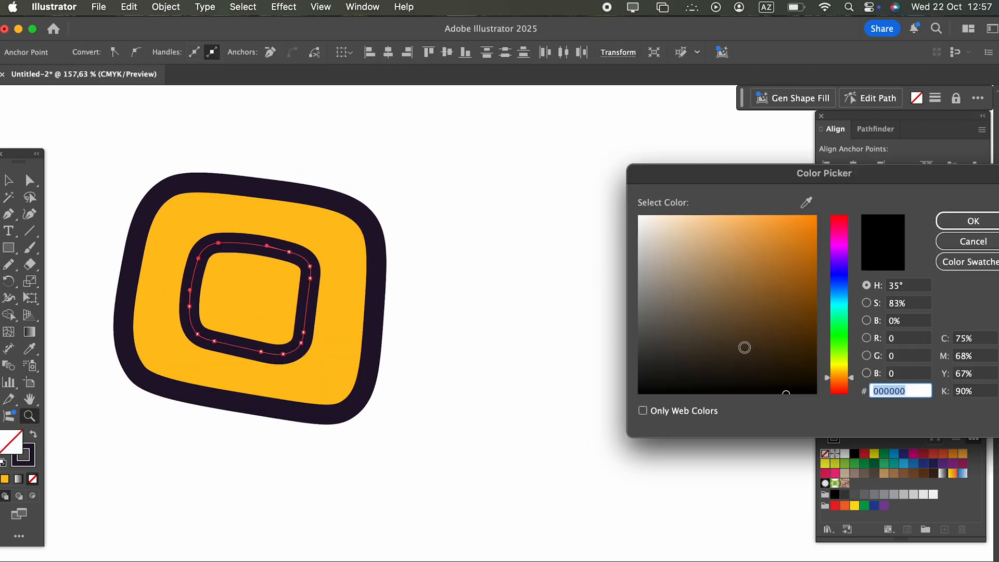
click(844, 236)
mouse_move(719, 256)
mouse_down()
mouse_move(709, 238)
mouse_move(753, 250)
mouse_up()
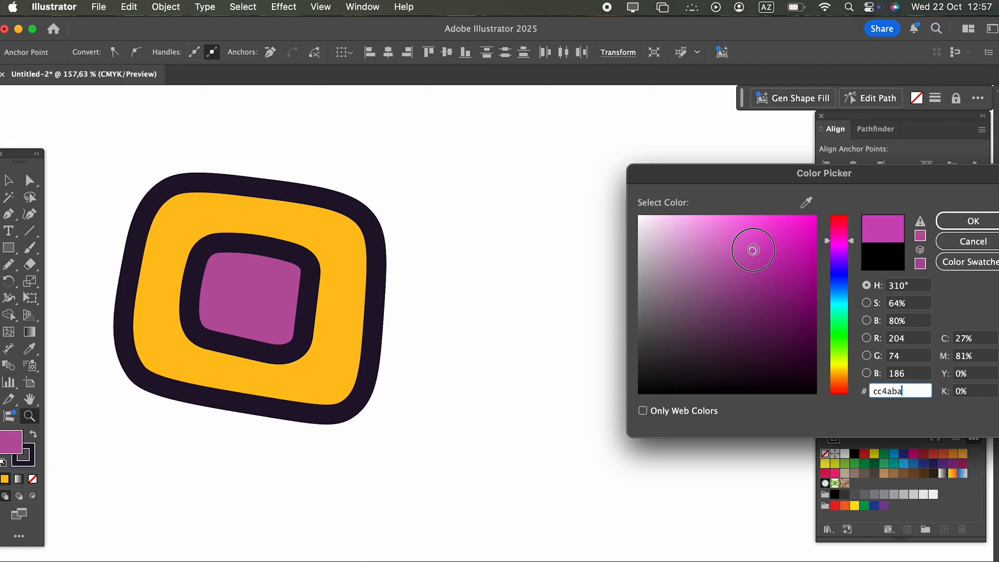
click(970, 221)
Step: Draw a curved belt strap freehand from the buckle's right side and copy the inner square's magenta fill onto it
mouse_move(358, 257)
mouse_down()
mouse_move(509, 276)
mouse_move(672, 239)
mouse_move(657, 352)
mouse_move(625, 369)
mouse_move(441, 371)
mouse_move(311, 352)
mouse_up()
scroll(333, 291, right, 1)
key(super+shift+a)
key(n)
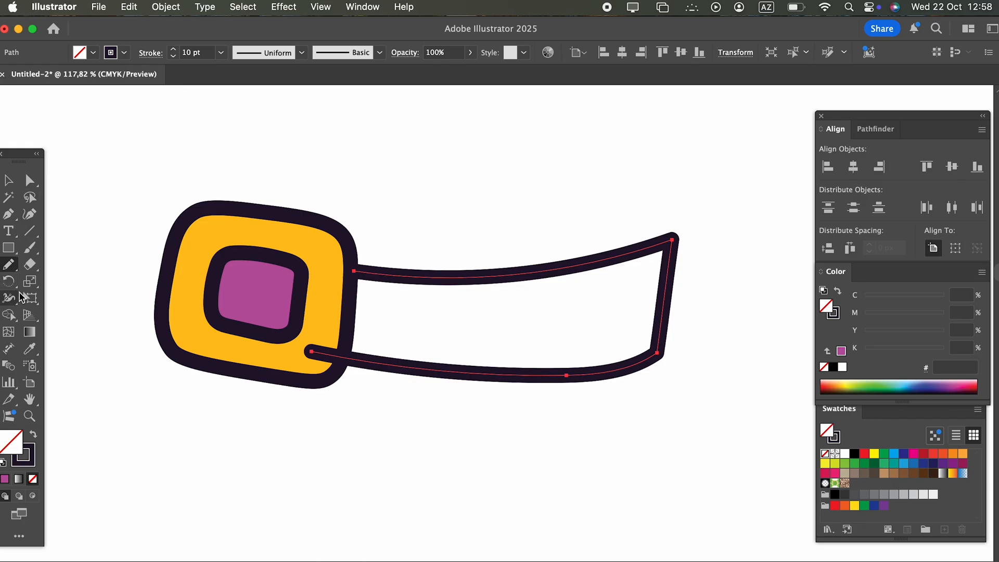
click(260, 295)
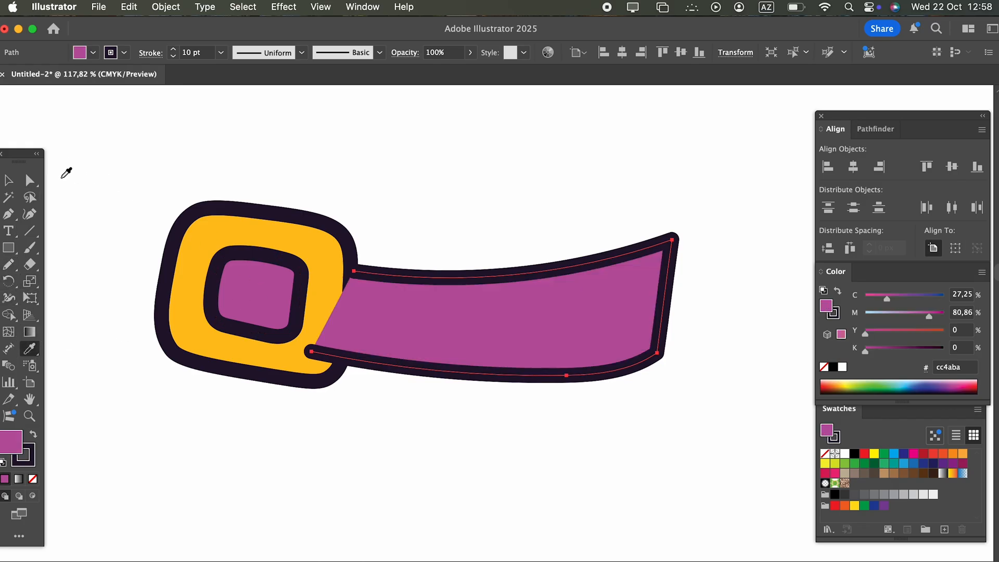
Step: Send the strap to the back and move it left so its open end is hidden behind the buckle
click(10, 181)
click(178, 7)
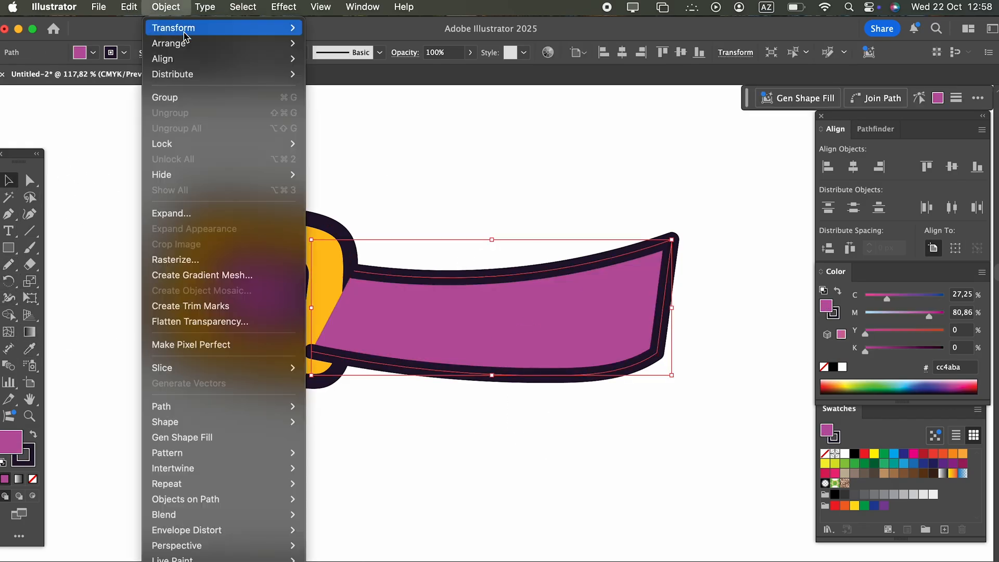
mouse_move(200, 45)
click(422, 89)
drag(559, 330, 524, 321)
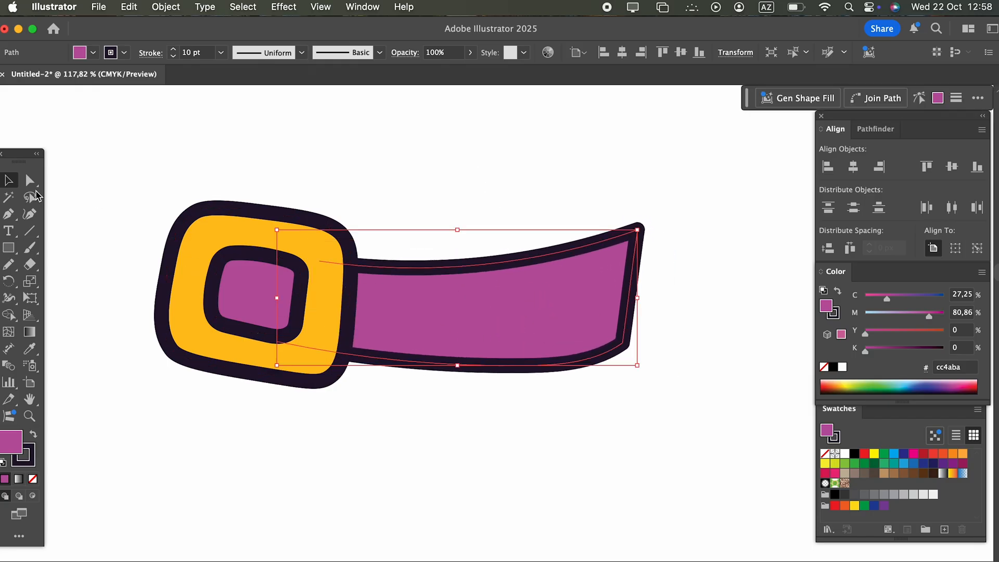
Step: Reshape the strap's lower corner, outer end and upper edge with the Curvature tool so the end bulges outward, and deselect it
click(32, 219)
drag(622, 344, 636, 339)
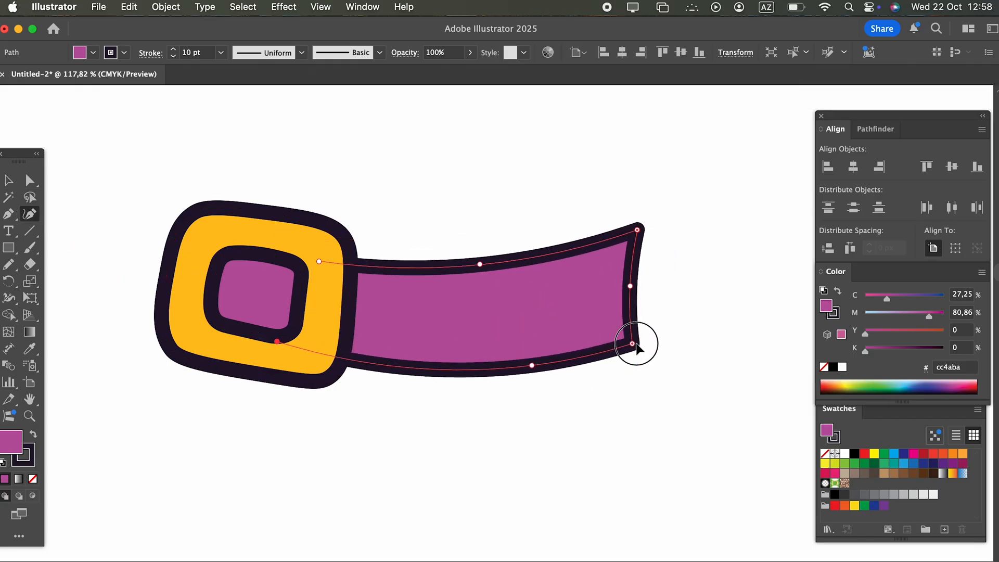
drag(642, 287, 643, 286)
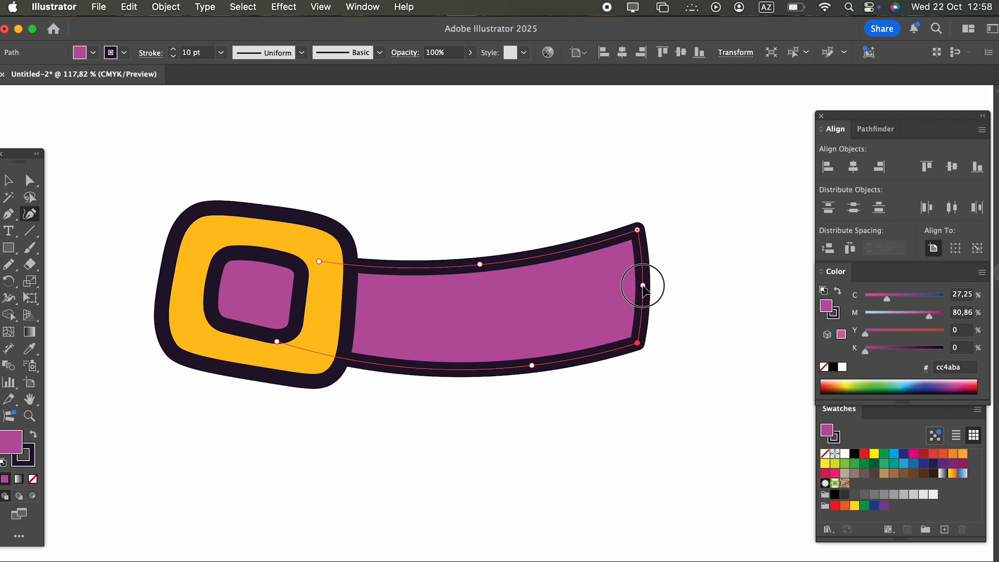
drag(319, 263, 310, 253)
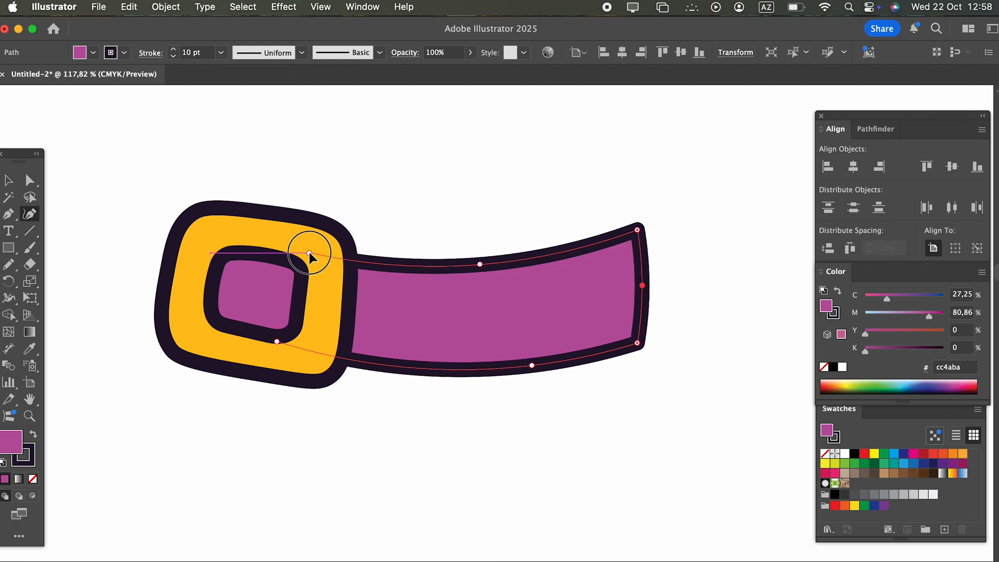
click(7, 181)
click(378, 460)
Step: Make a horizontally reflected copy of the strap and place it on the buckle's left side
drag(328, 452, 380, 461)
click(530, 304)
click(166, 8)
mouse_move(175, 28)
click(331, 81)
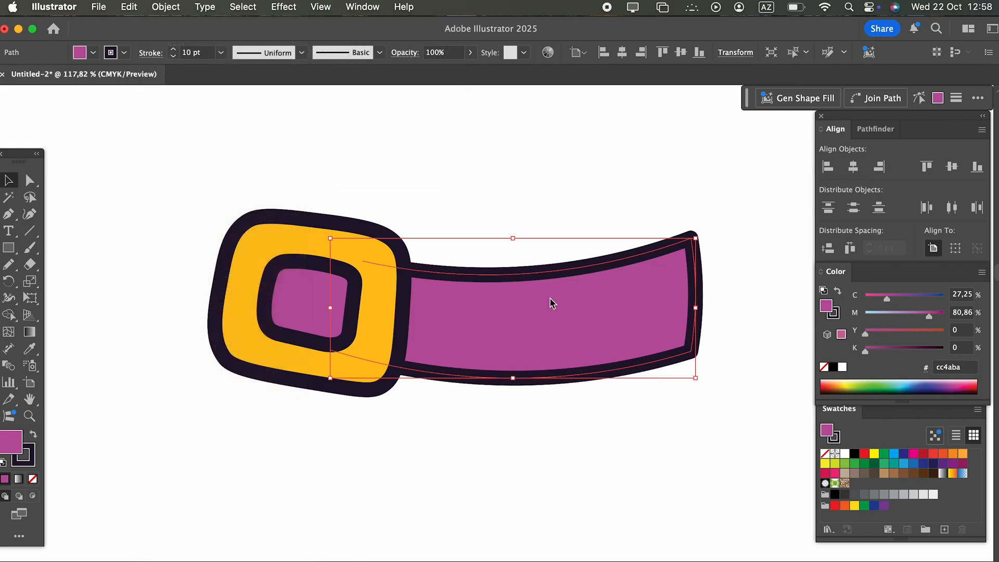
click(182, 466)
drag(546, 335, 293, 350)
scroll(294, 350, left, 5)
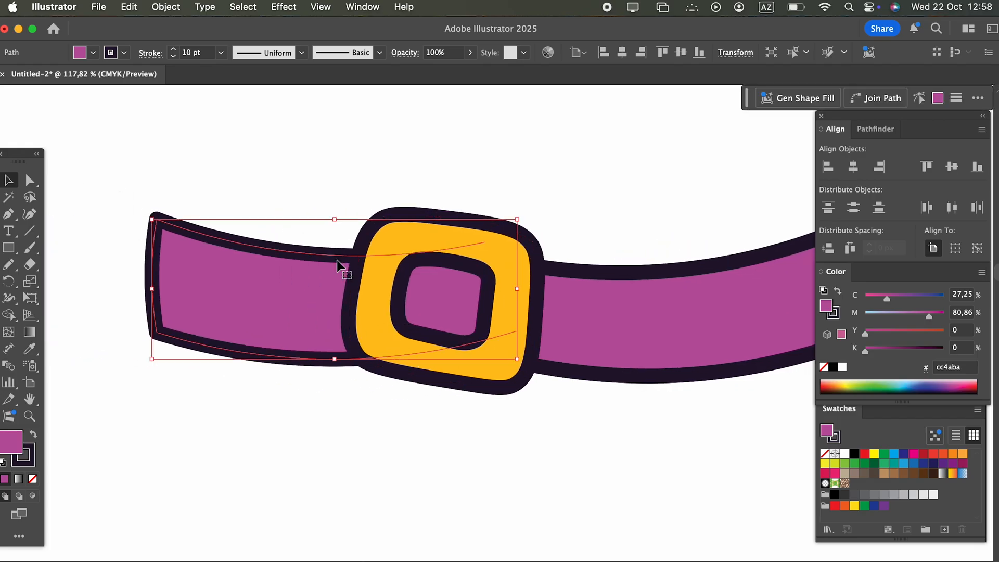
Step: Rotate the left strap clockwise and shift it to line up with the tilted buckle
drag(520, 367, 379, 412)
drag(229, 265, 270, 263)
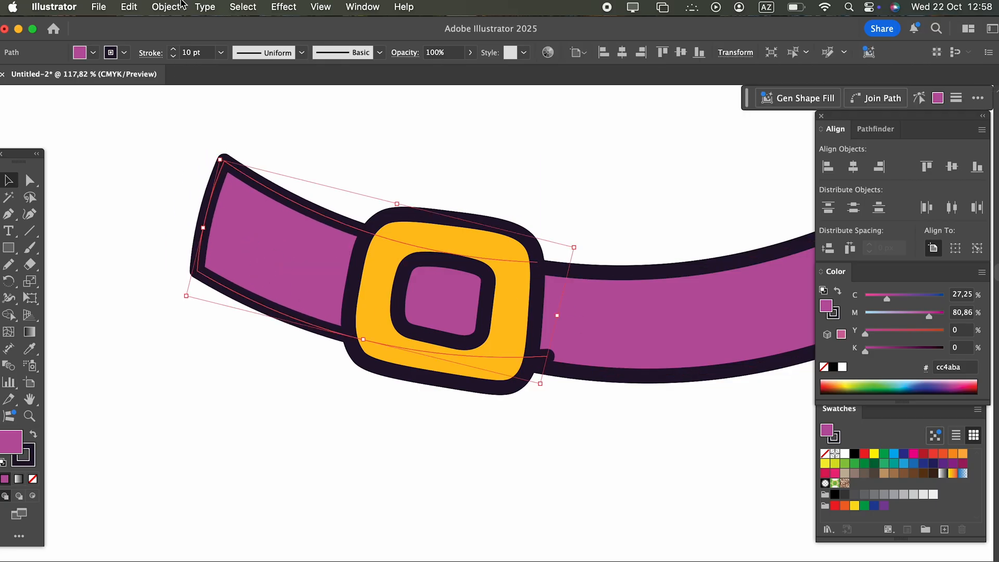
Step: Send the left strap to the back so its inner end sits behind the buckle
click(166, 7)
mouse_move(194, 44)
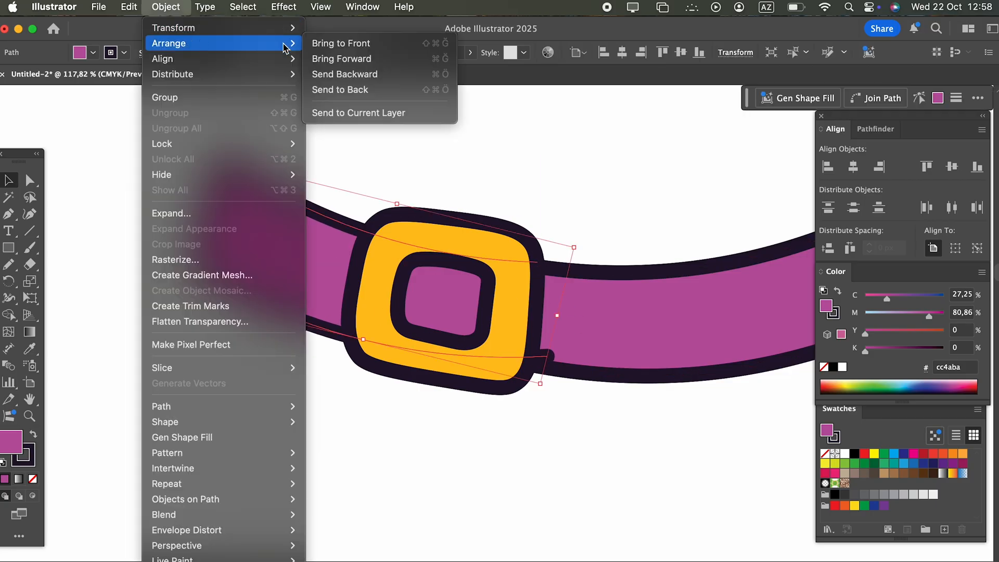
click(348, 90)
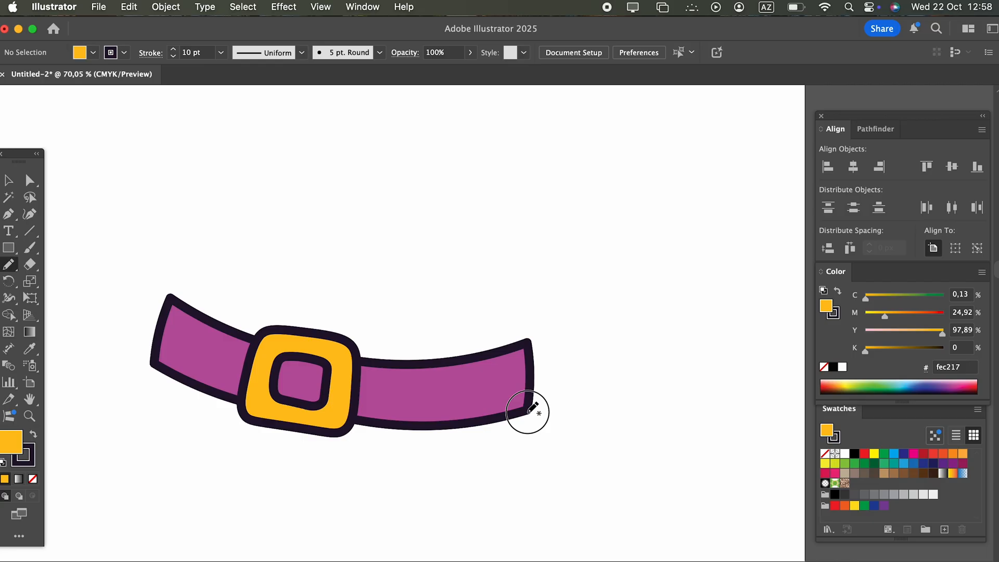
Step: Draw a wide closed hat brim over the belt's lower edge and fill it with dark brown #59401f
mouse_move(528, 411)
mouse_down()
mouse_move(671, 501)
mouse_move(104, 535)
mouse_move(59, 416)
mouse_move(169, 365)
mouse_move(520, 409)
mouse_up()
key(z)
key(space)
mouse_move(512, 410)
mouse_down()
mouse_move(408, 441)
mouse_move(269, 416)
mouse_up()
double_click(12, 453)
mouse_move(695, 329)
mouse_down()
mouse_move(711, 321)
mouse_move(699, 334)
mouse_move(755, 331)
mouse_up()
click(972, 220)
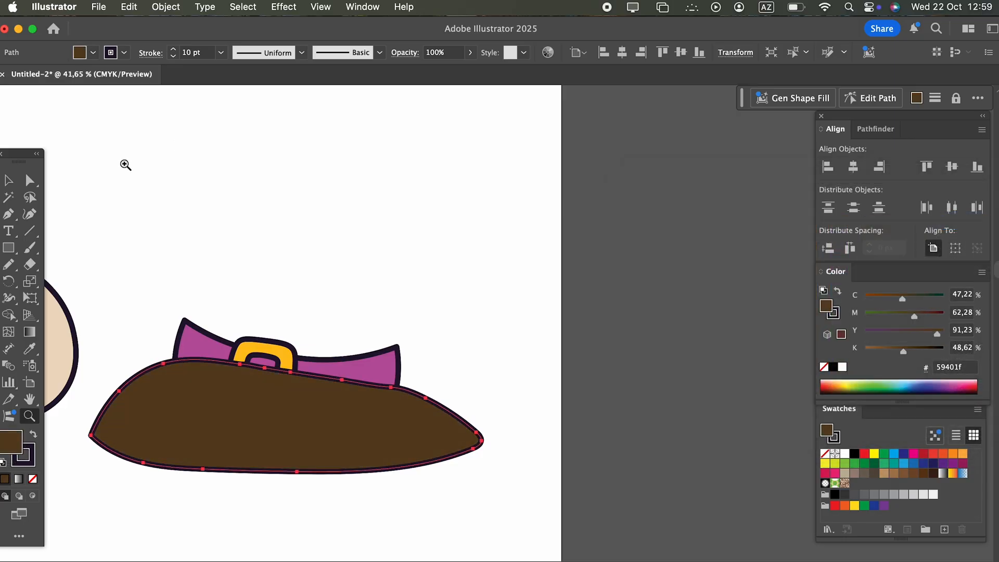
Step: Send the brown brim to the back, behind the belt and buckle
click(14, 182)
click(417, 256)
click(337, 412)
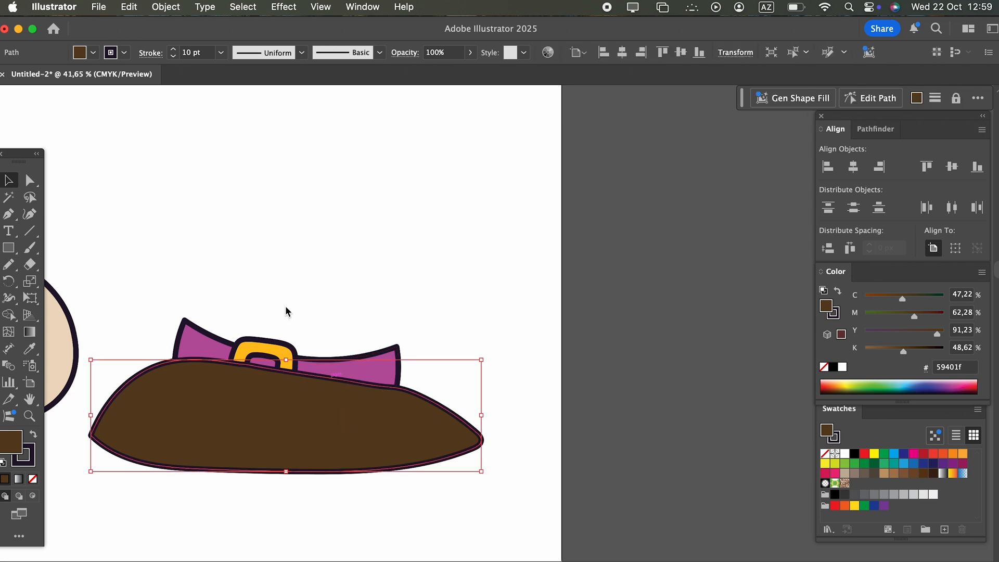
click(164, 7)
mouse_move(167, 40)
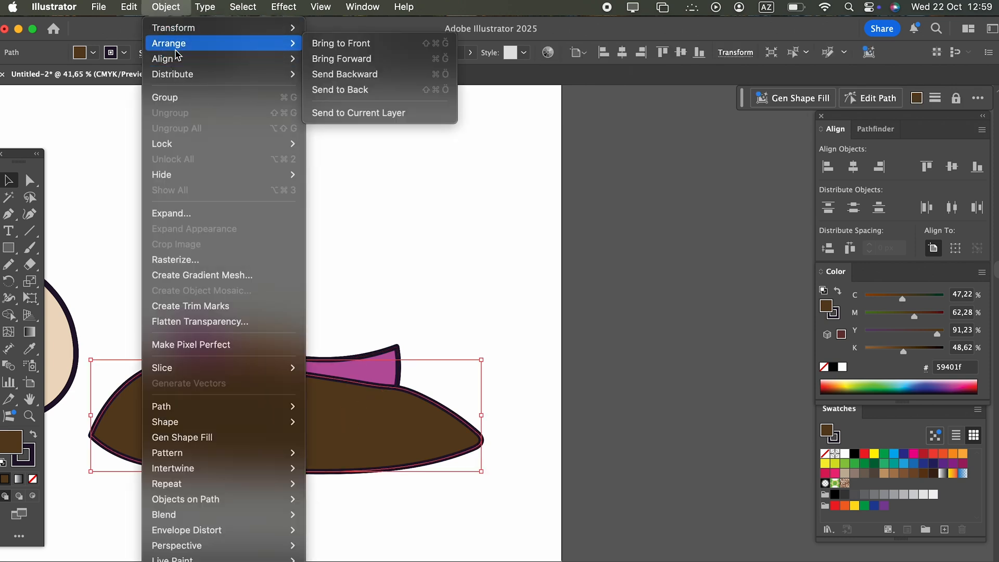
click(397, 110)
key(super+shift+bracketleft)
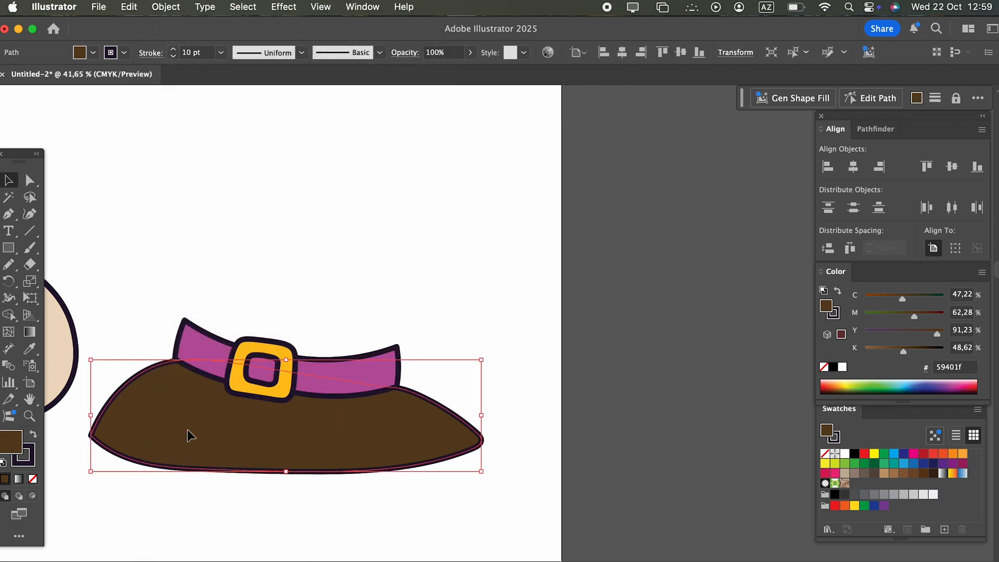
Step: Reshape the brim with the Curvature tool into a smooth tilted oval with rounded ends, and deselect it
click(31, 214)
drag(92, 435, 91, 396)
drag(120, 391, 101, 379)
drag(144, 462, 91, 414)
drag(202, 469, 206, 458)
drag(476, 432, 424, 398)
drag(100, 379, 152, 366)
drag(91, 414, 80, 401)
drag(453, 409, 462, 418)
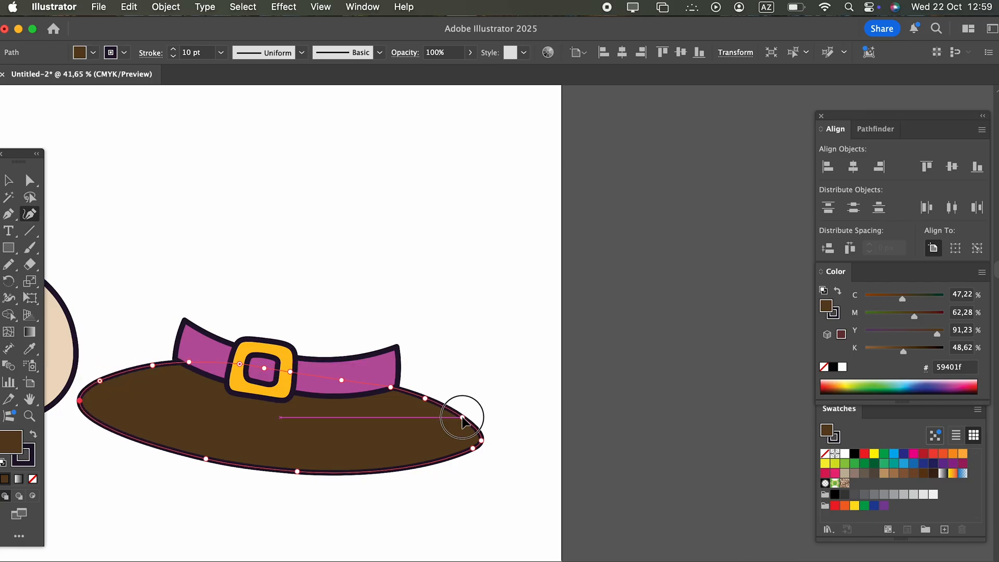
drag(298, 470, 318, 471)
scroll(318, 469, down, 3)
click(8, 180)
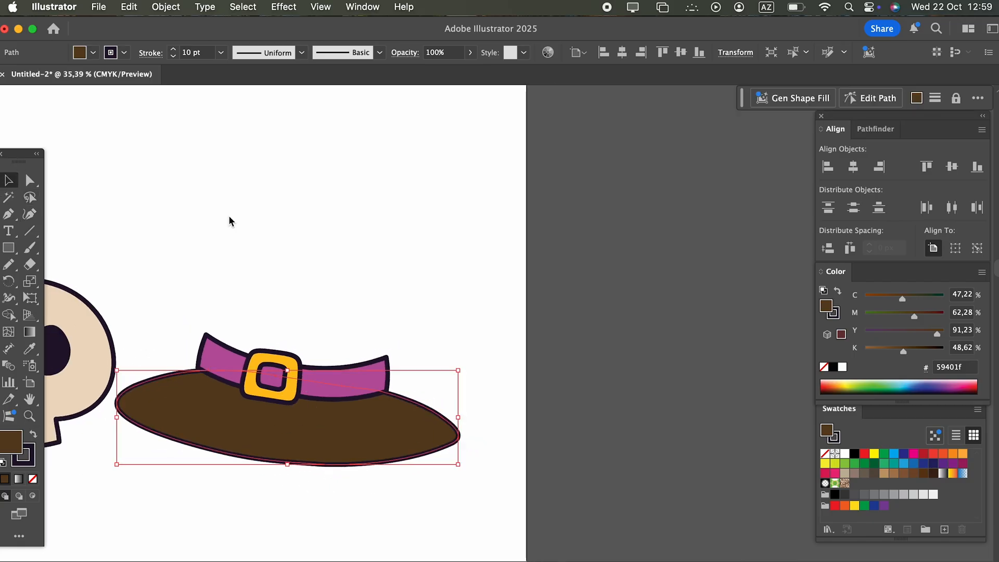
click(137, 211)
Step: Draw the crown's right edge and its tall outline with a drooping tip above the belt, and fill the outline with the brim's brown
scroll(107, 311, up, 3)
drag(401, 405, 360, 248)
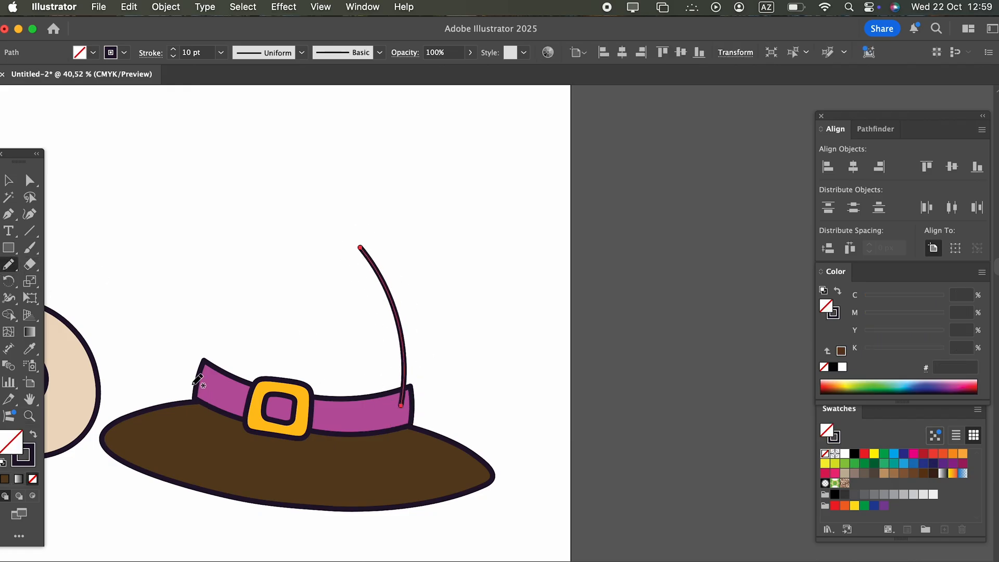
mouse_move(203, 384)
mouse_down()
mouse_move(234, 236)
mouse_move(399, 165)
mouse_move(479, 276)
mouse_move(459, 312)
mouse_move(398, 257)
mouse_up()
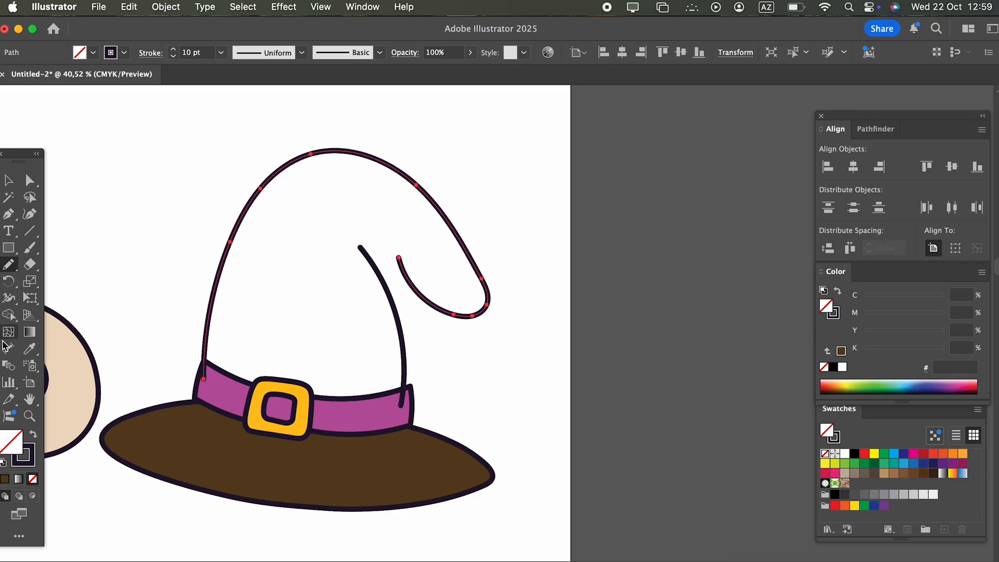
click(379, 498)
click(9, 181)
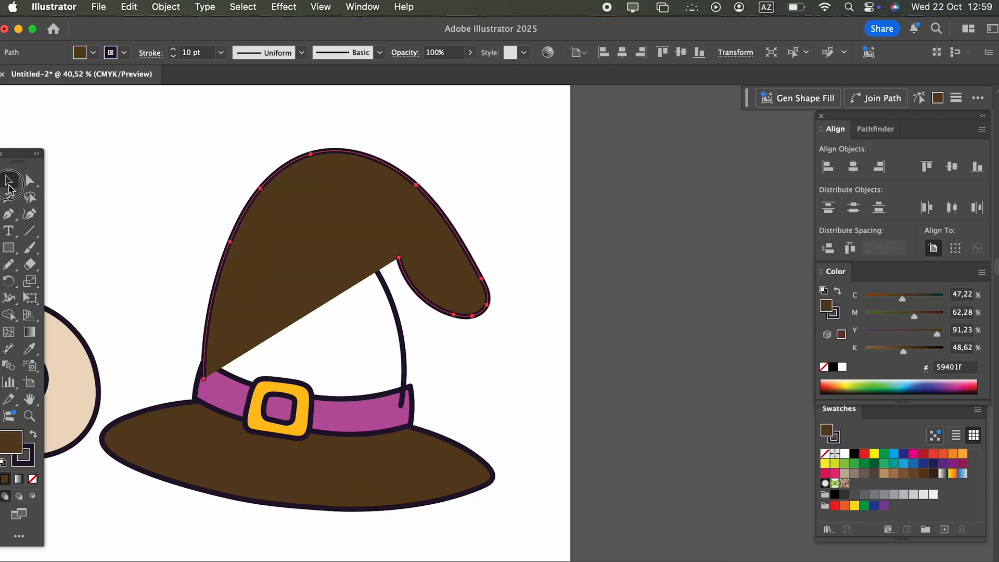
Step: Send the brown crown outline to the back, behind the belt and the crown's right edge line
click(166, 6)
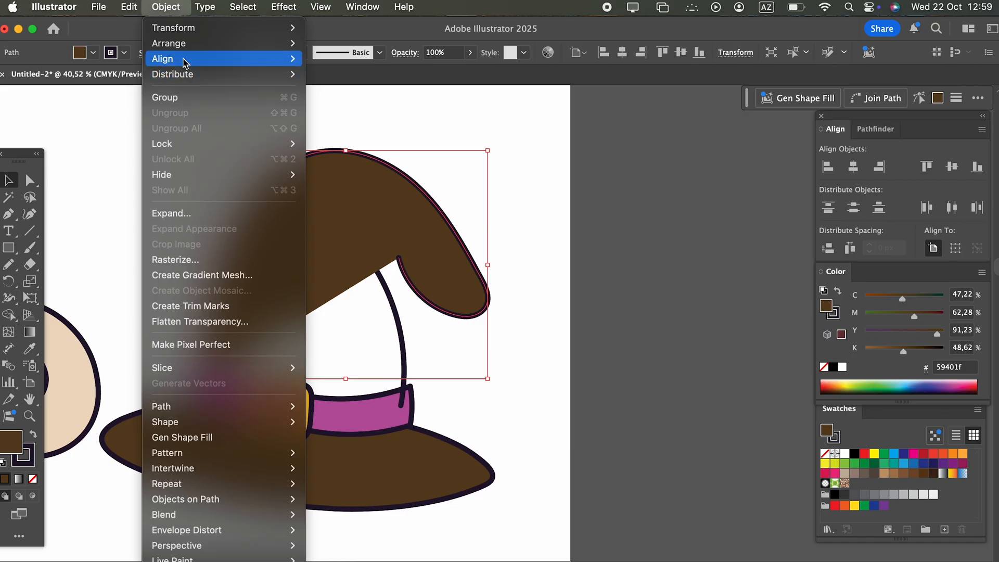
mouse_move(185, 44)
click(368, 90)
click(517, 272)
drag(434, 268, 436, 270)
click(467, 369)
Step: Draw a curved fold line joining the drooping tip to the crown's right edge and fill it with the hat's brown
key(z)
drag(425, 220, 601, 353)
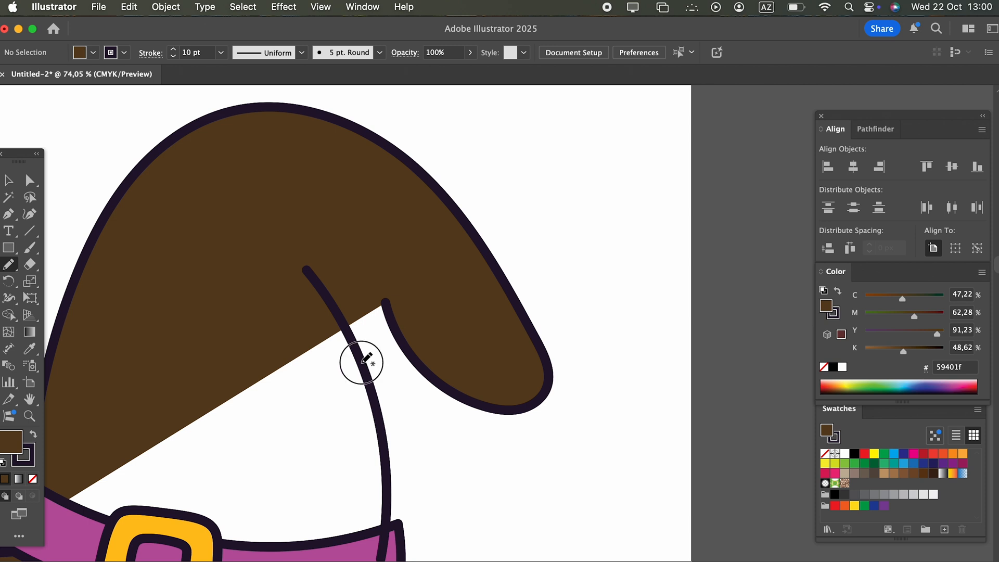
mouse_move(361, 362)
mouse_down()
mouse_move(383, 310)
mouse_move(367, 221)
mouse_move(254, 314)
mouse_move(300, 307)
mouse_up()
key(z)
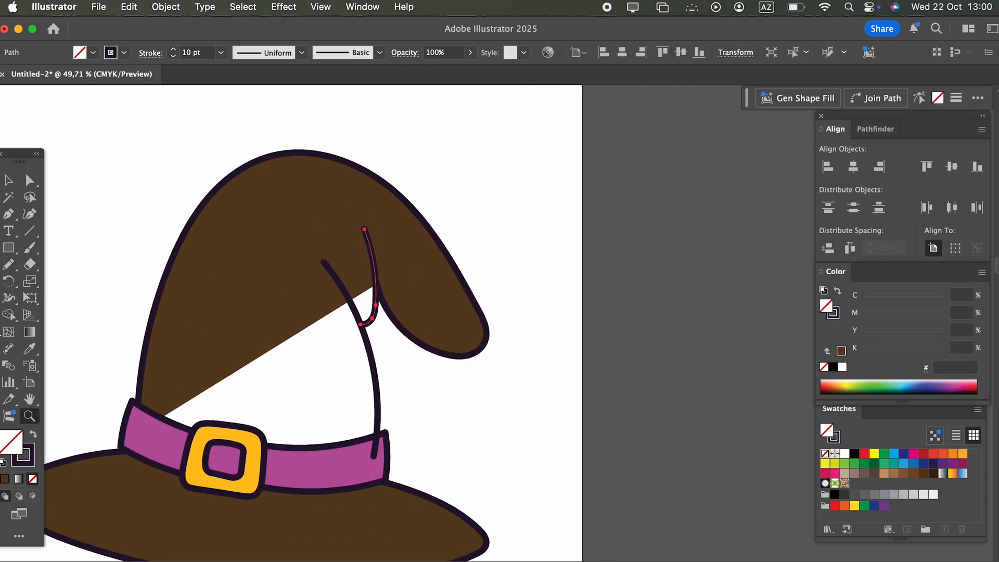
click(29, 350)
click(447, 345)
drag(448, 345, 401, 312)
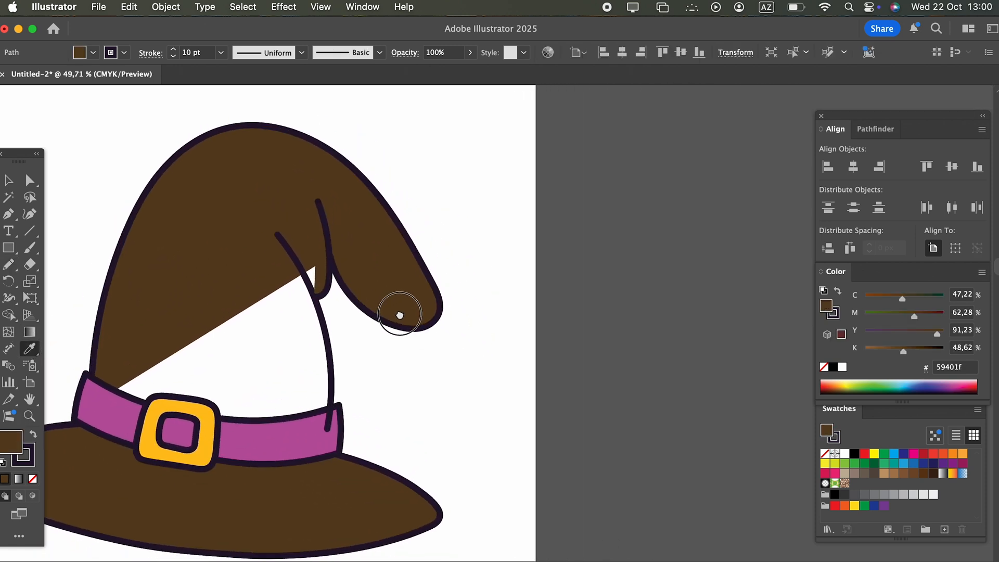
Step: Select the fold piece together with the crown outline and send both to the back
click(12, 182)
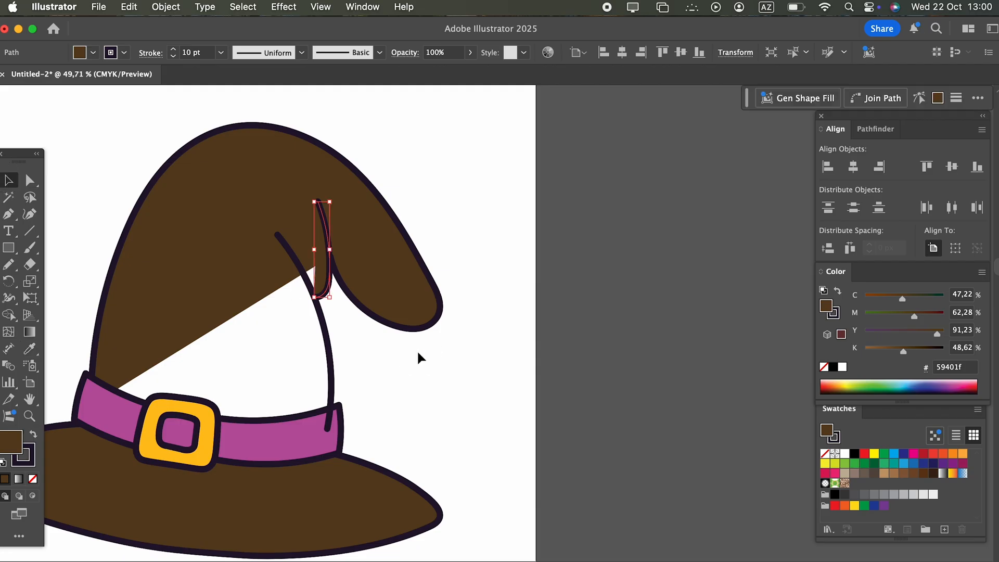
click(388, 369)
scroll(375, 338, down, 2)
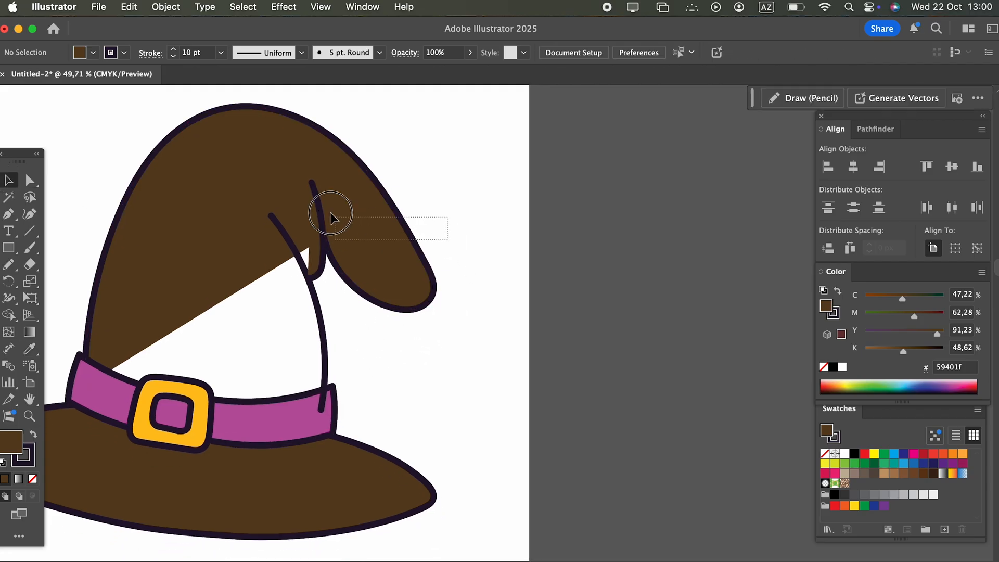
click(319, 202)
click(165, 7)
mouse_move(172, 43)
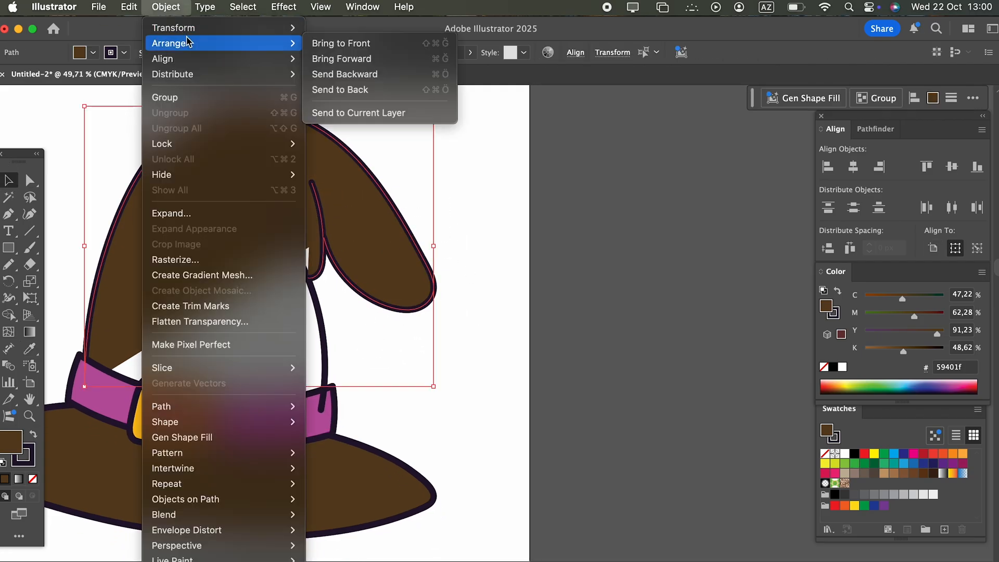
click(387, 90)
drag(474, 362, 487, 299)
Step: Fill the crown's right edge line with the same brown and send all the crown pieces behind the belt
click(387, 280)
click(335, 278)
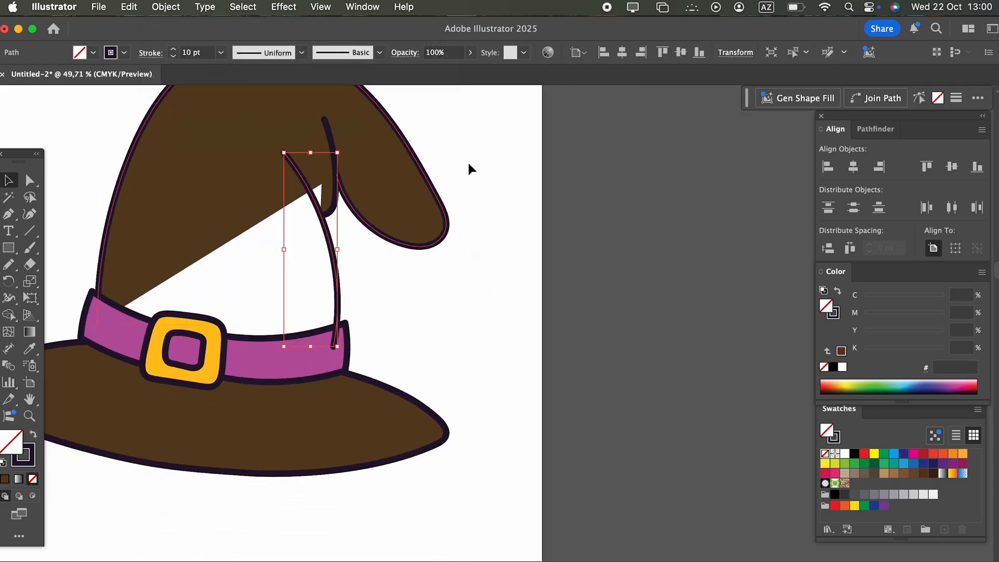
shift+click(213, 128)
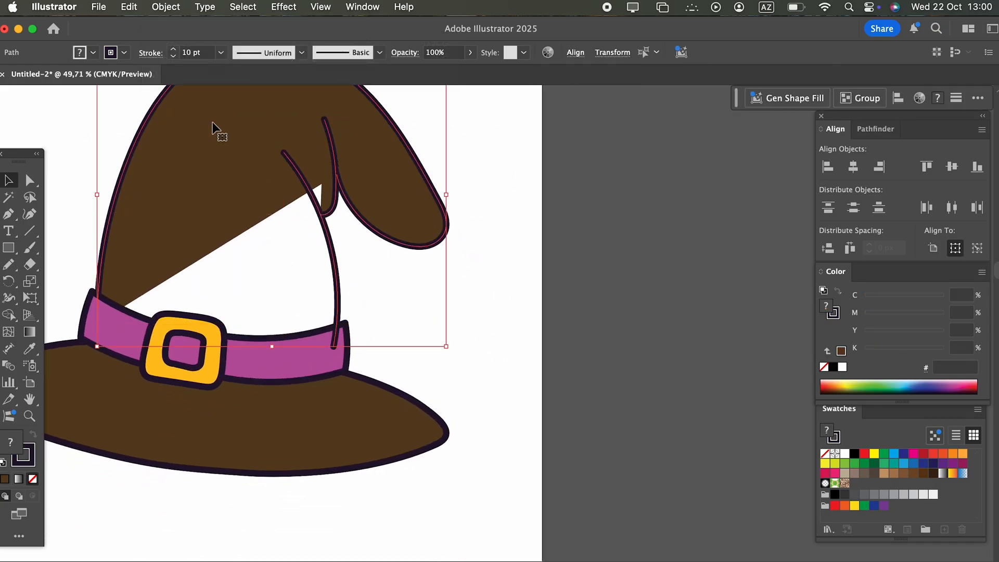
click(171, 8)
mouse_move(172, 40)
click(364, 90)
scroll(528, 426, up, 2)
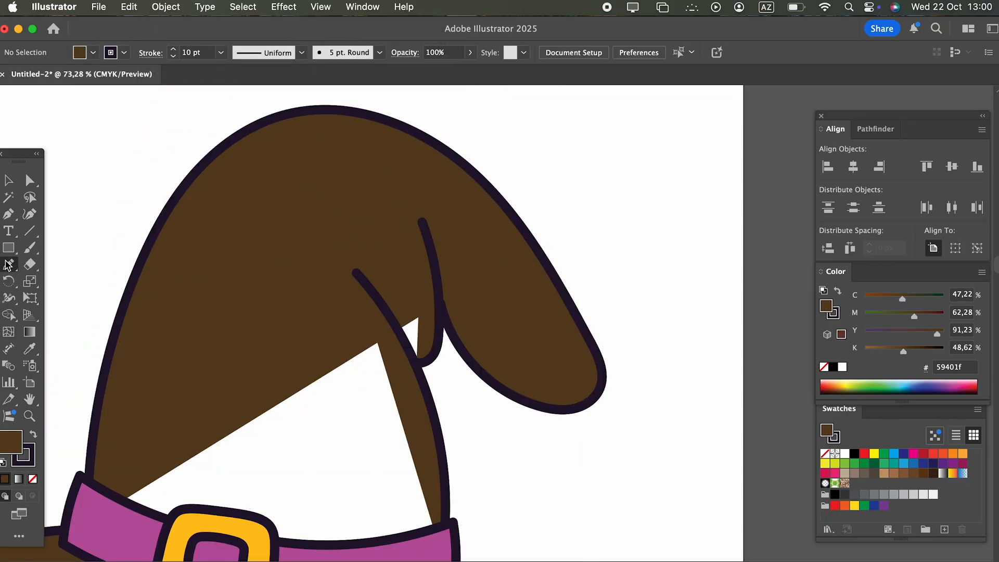
Step: Draw a large patch covering the crown's white gaps, fill it with the hat's brown and remove its stroke
drag(218, 347, 293, 291)
mouse_move(588, 289)
mouse_down()
mouse_move(528, 271)
mouse_move(518, 255)
mouse_move(490, 303)
mouse_move(515, 408)
mouse_move(509, 487)
mouse_move(429, 520)
mouse_move(274, 522)
mouse_move(202, 486)
mouse_move(165, 447)
mouse_move(210, 328)
mouse_move(340, 179)
mouse_move(469, 153)
mouse_move(516, 175)
mouse_move(519, 259)
mouse_up()
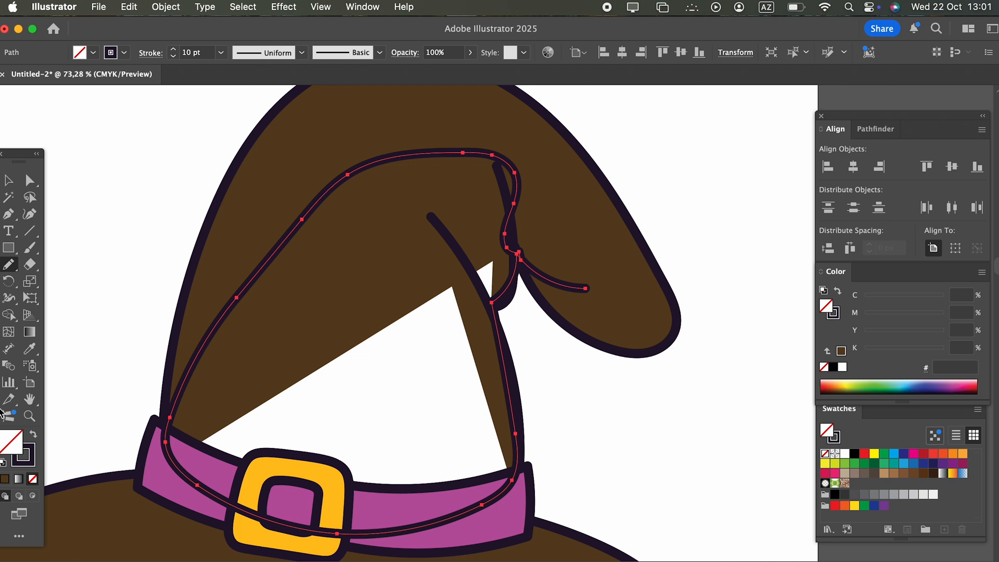
click(29, 348)
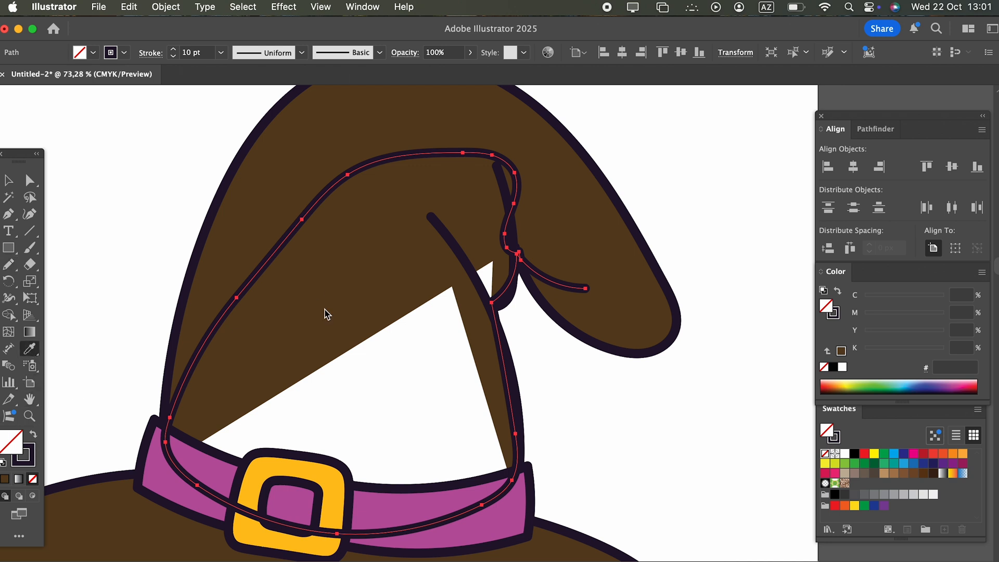
click(230, 346)
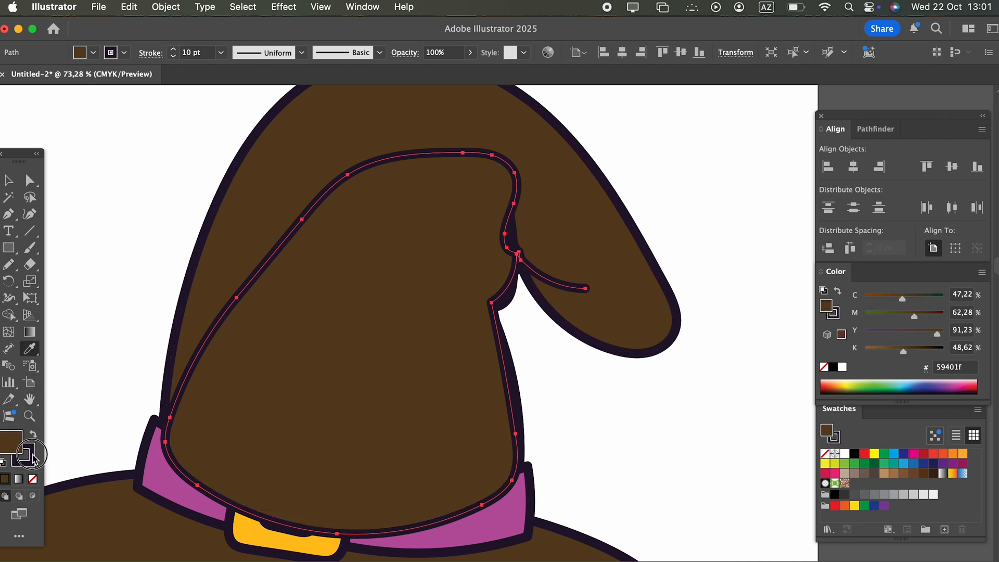
click(32, 479)
Step: Close the brown patch's outline with the Curvature tool and send the patch to the back
click(8, 187)
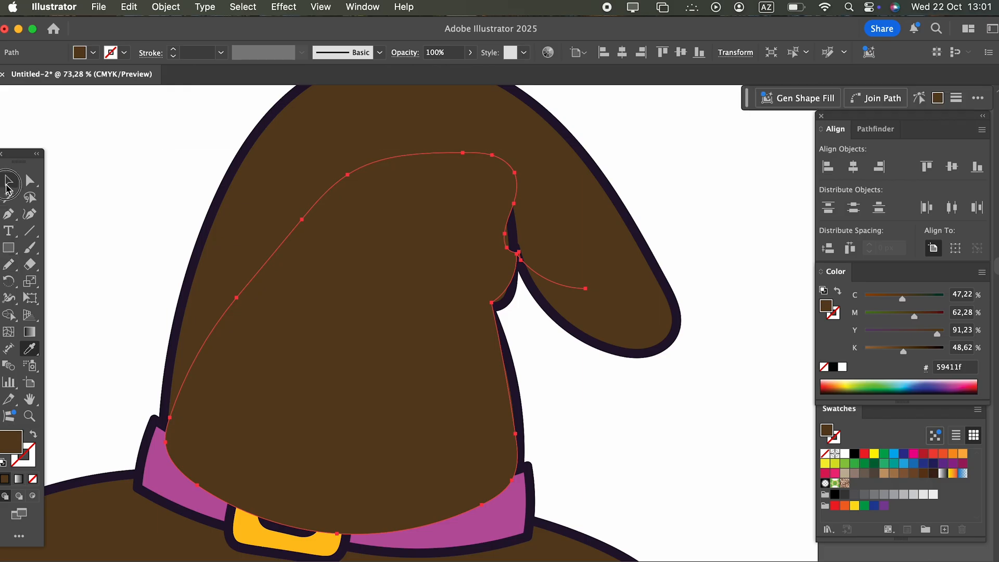
click(374, 328)
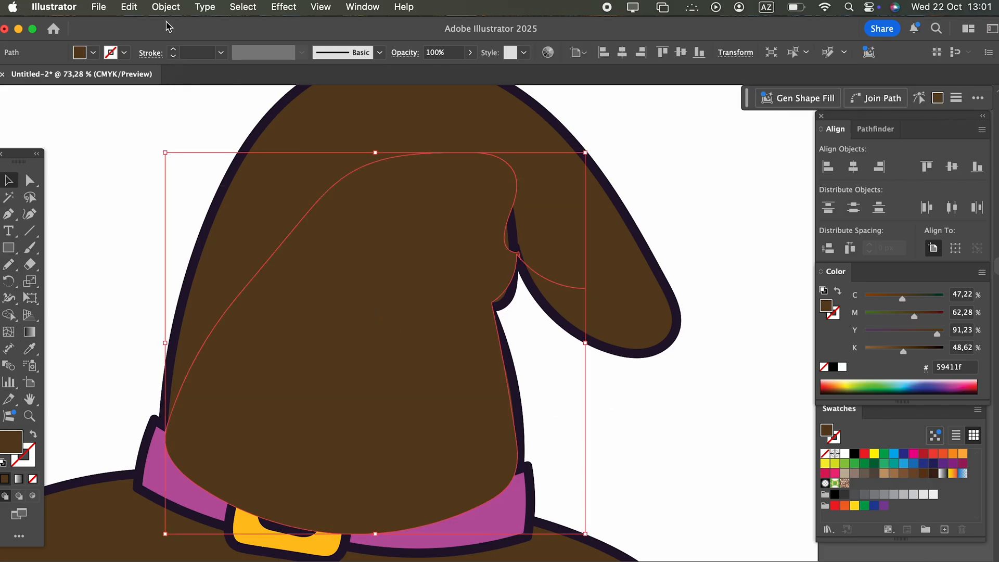
click(29, 214)
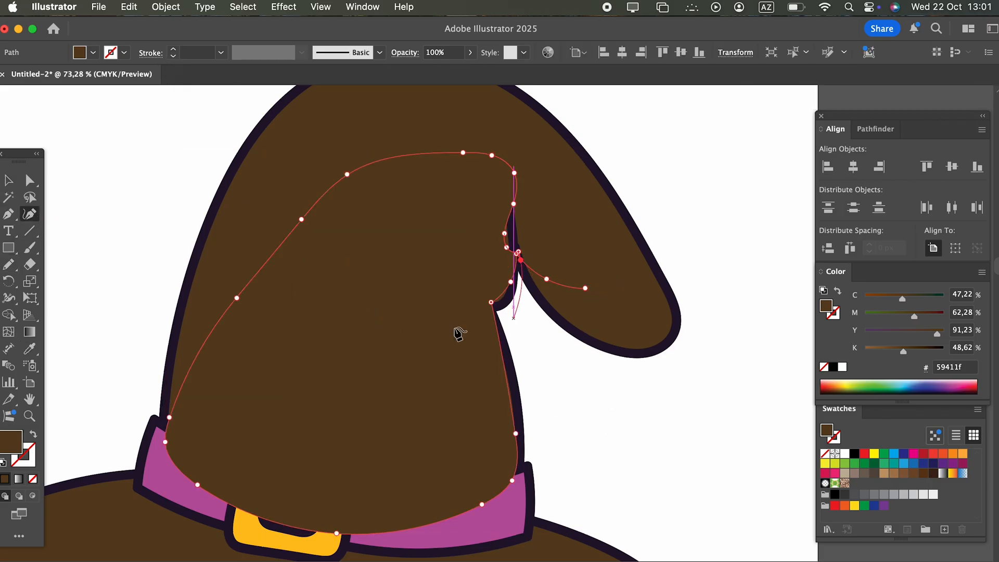
click(8, 181)
click(172, 6)
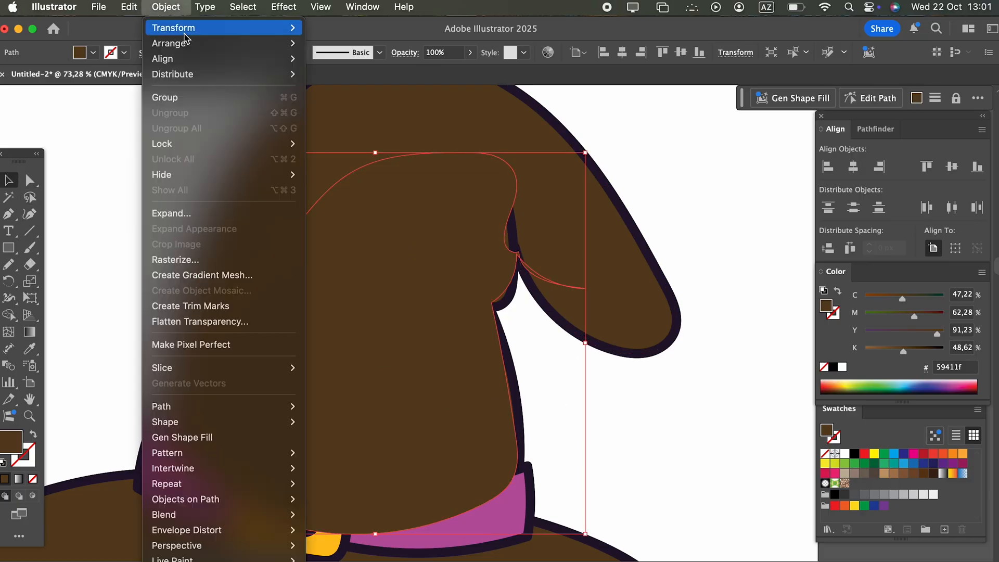
mouse_move(166, 37)
click(354, 89)
click(685, 464)
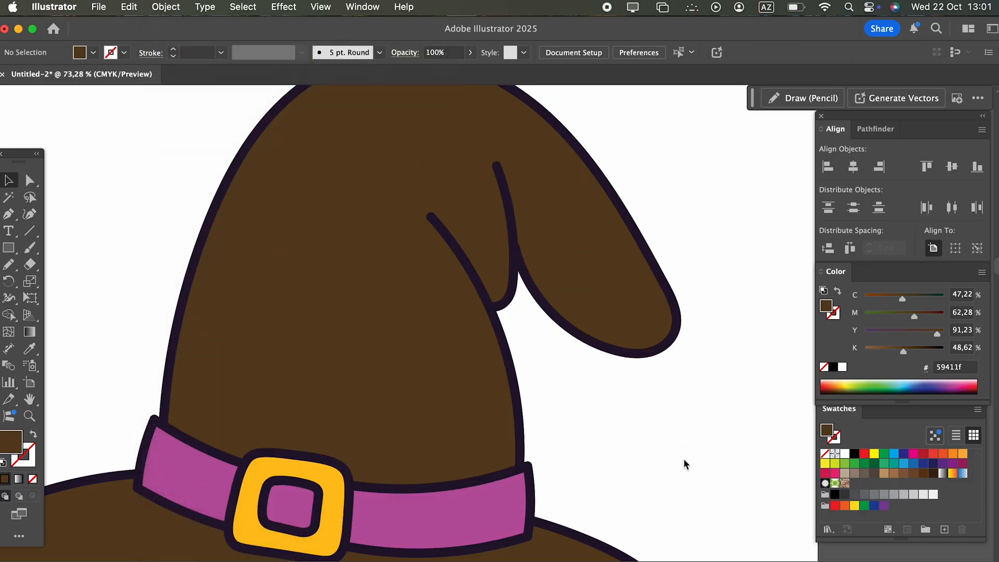
Step: Draw a brown-filled spider body with a large upper lobe and a smaller head below, rounding the head with the Curvature tool
mouse_move(312, 384)
mouse_down()
mouse_move(357, 338)
mouse_move(198, 232)
mouse_move(203, 392)
mouse_move(224, 410)
mouse_move(197, 448)
mouse_move(350, 495)
mouse_move(307, 383)
mouse_move(323, 446)
mouse_move(223, 461)
mouse_move(233, 404)
mouse_up()
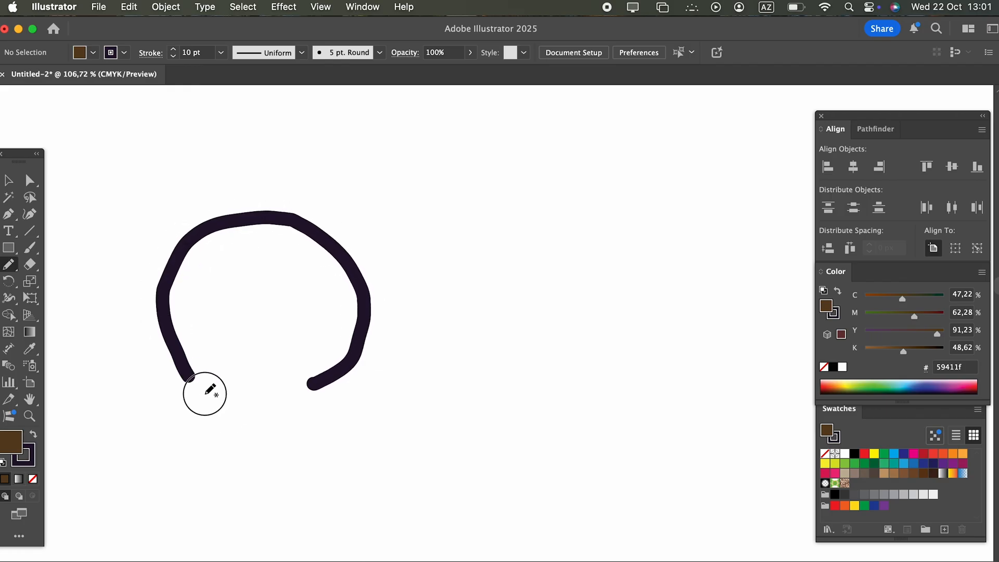
key(cmd+z)
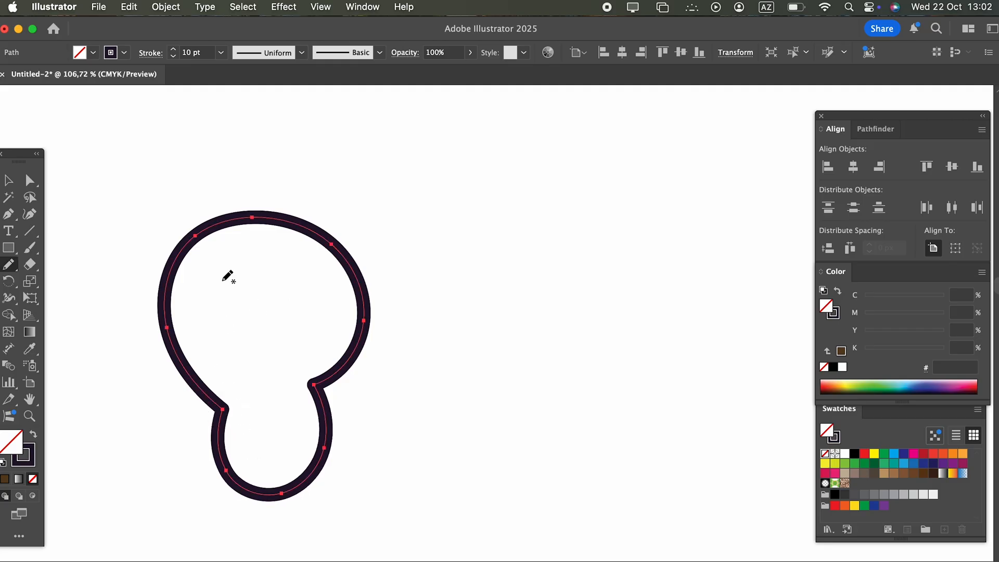
click(30, 213)
drag(224, 450, 222, 484)
drag(314, 388, 297, 404)
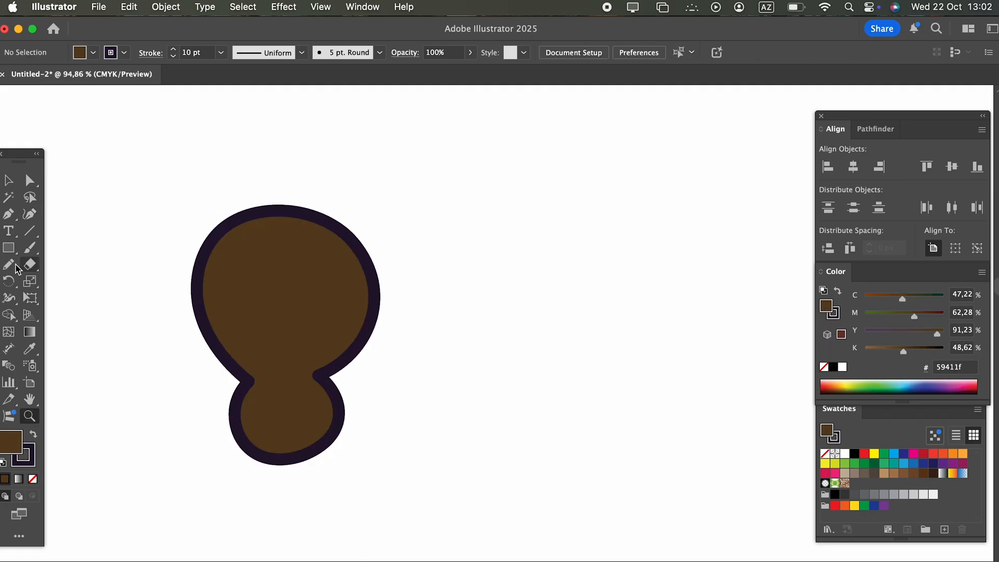
Step: Draw a bent upper leg on the body's right side and send it to the back
click(15, 266)
mouse_move(368, 150)
mouse_down()
mouse_move(418, 201)
mouse_move(379, 233)
mouse_move(367, 319)
mouse_up()
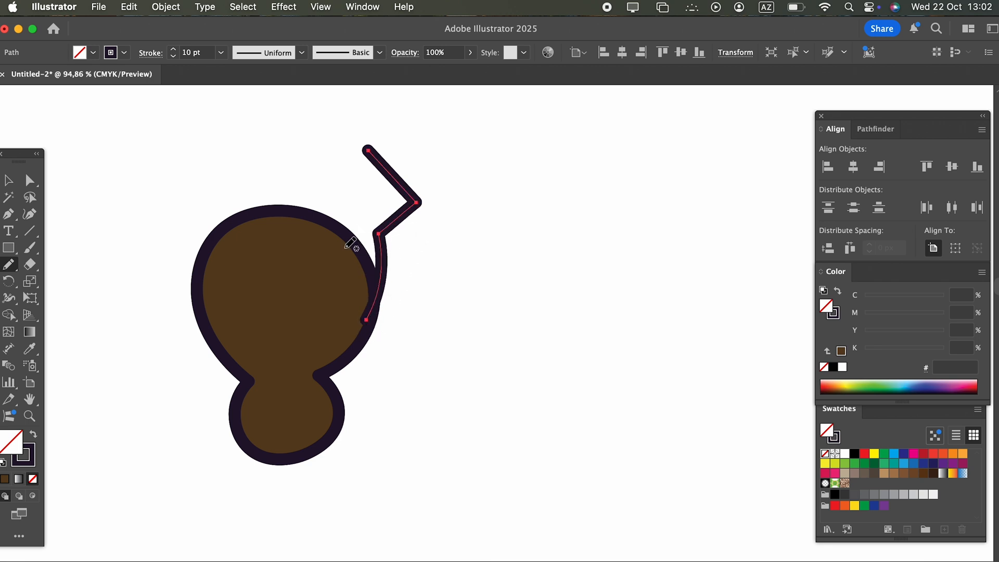
click(10, 178)
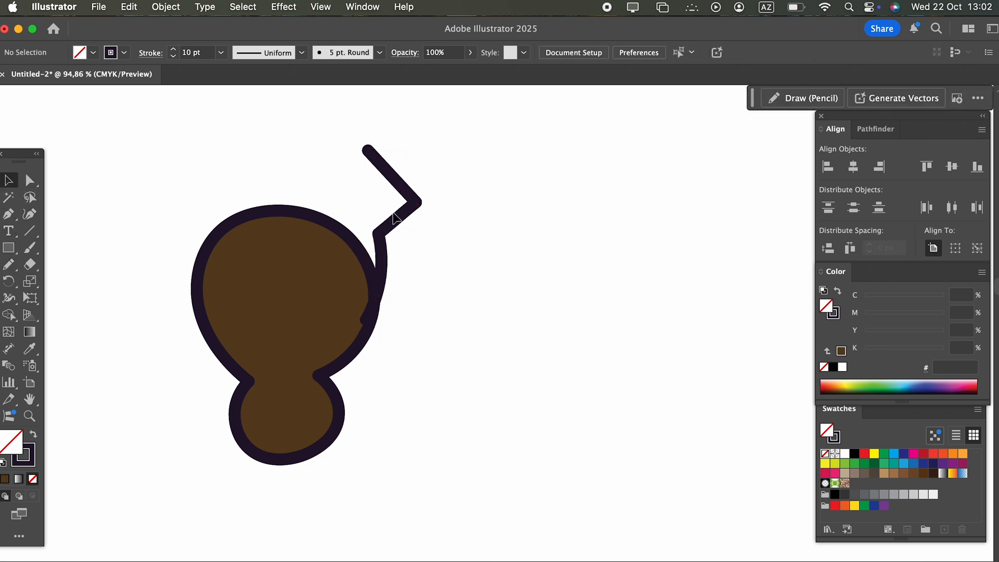
click(164, 7)
mouse_move(167, 40)
click(384, 90)
click(419, 251)
Step: Draw four more bent legs down the right side of the spider's body with the Pencil tool
key(n)
mouse_move(441, 225)
mouse_down()
mouse_move(463, 276)
mouse_move(427, 310)
mouse_move(324, 345)
mouse_up()
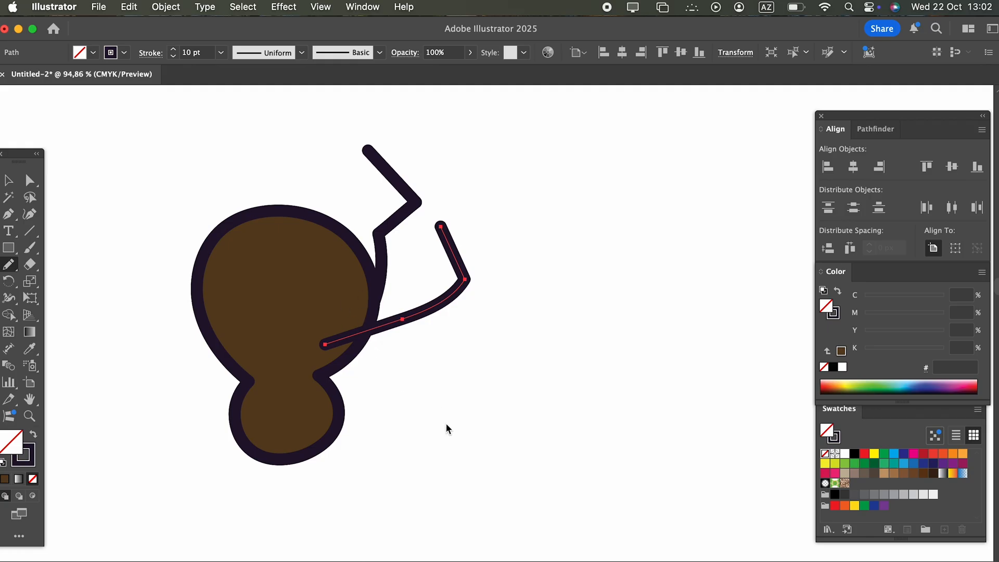
mouse_move(471, 313)
mouse_down()
mouse_move(478, 366)
mouse_move(244, 375)
mouse_up()
key(super+z)
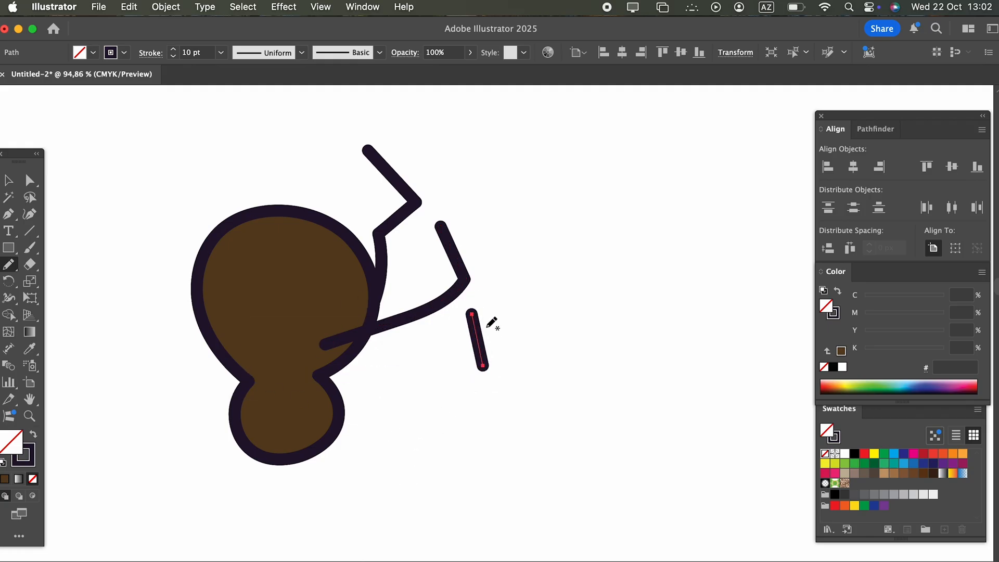
drag(488, 371, 323, 397)
key(super+z)
mouse_move(488, 365)
mouse_down()
mouse_move(411, 352)
mouse_move(334, 383)
mouse_up()
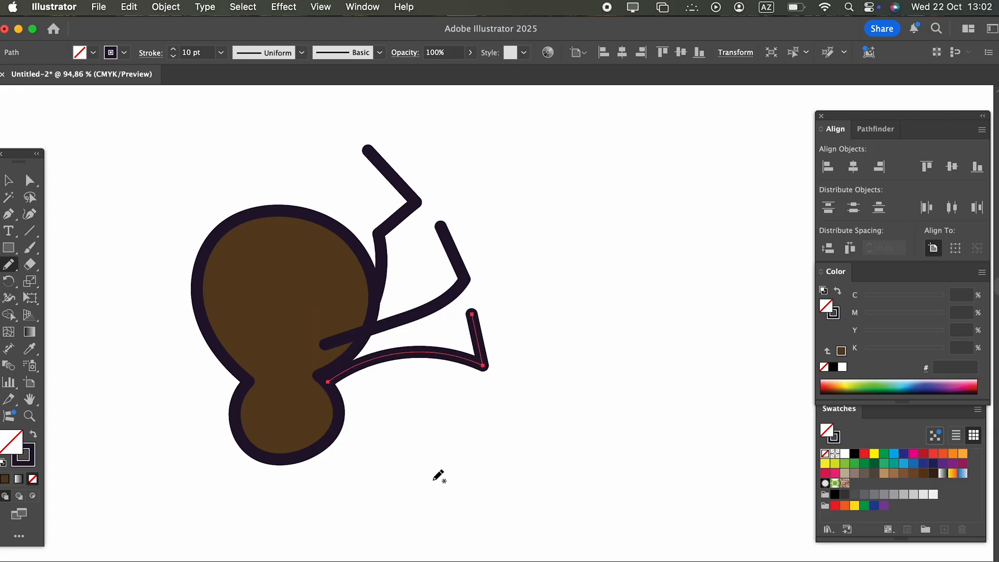
mouse_move(436, 489)
mouse_down()
mouse_move(465, 417)
mouse_move(311, 372)
mouse_up()
mouse_move(367, 500)
mouse_down()
mouse_move(395, 445)
mouse_move(321, 373)
mouse_up()
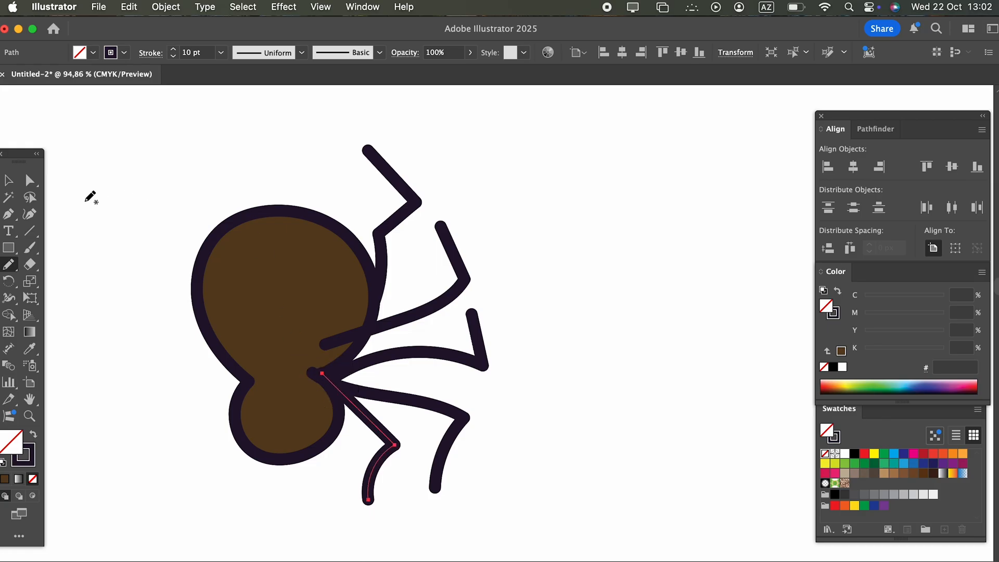
Step: Select all the right-side legs and send them behind the spider's body
click(4, 182)
click(522, 466)
drag(395, 452, 368, 137)
click(167, 7)
mouse_move(179, 40)
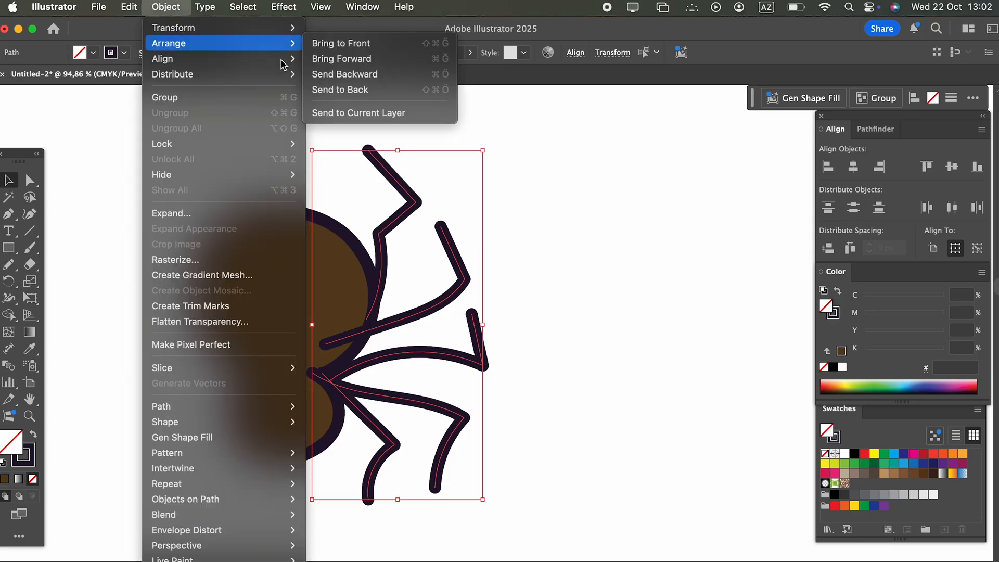
click(338, 90)
Step: Make a vertically reflected copy of the legs, place it on the body's left side and deselect
click(166, 7)
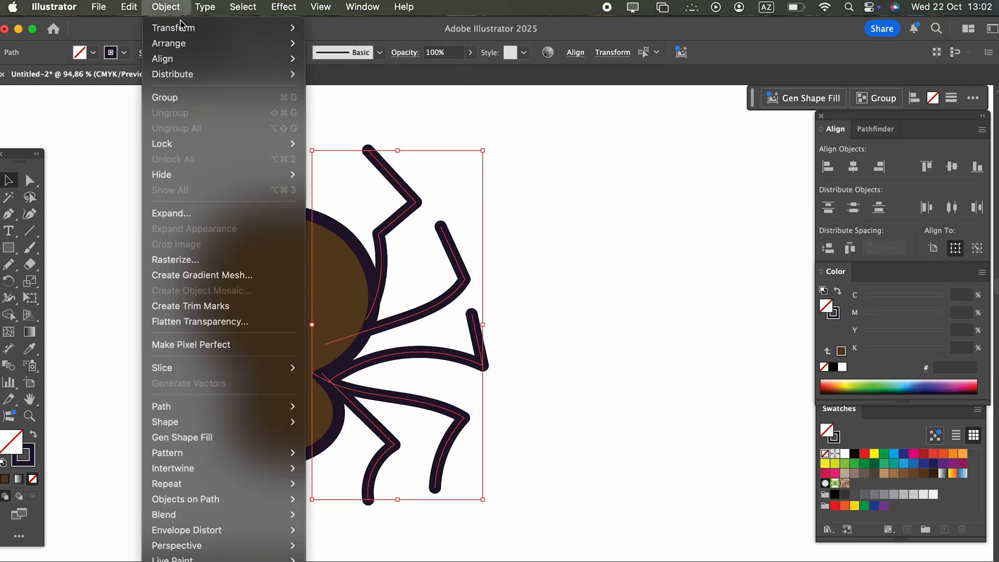
mouse_move(173, 28)
click(369, 87)
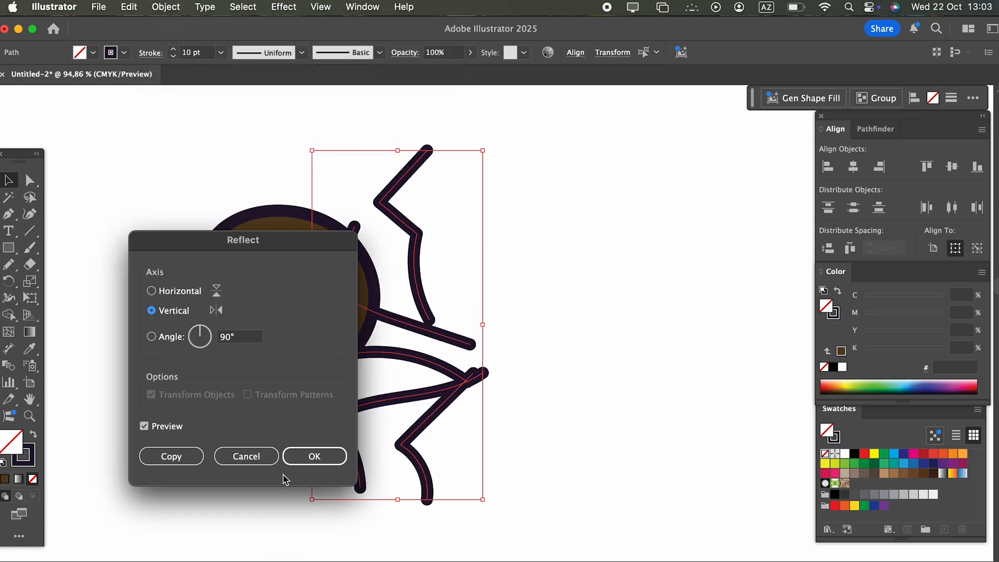
click(169, 458)
drag(425, 335, 203, 345)
key(z)
drag(544, 317, 384, 340)
drag(388, 343, 408, 365)
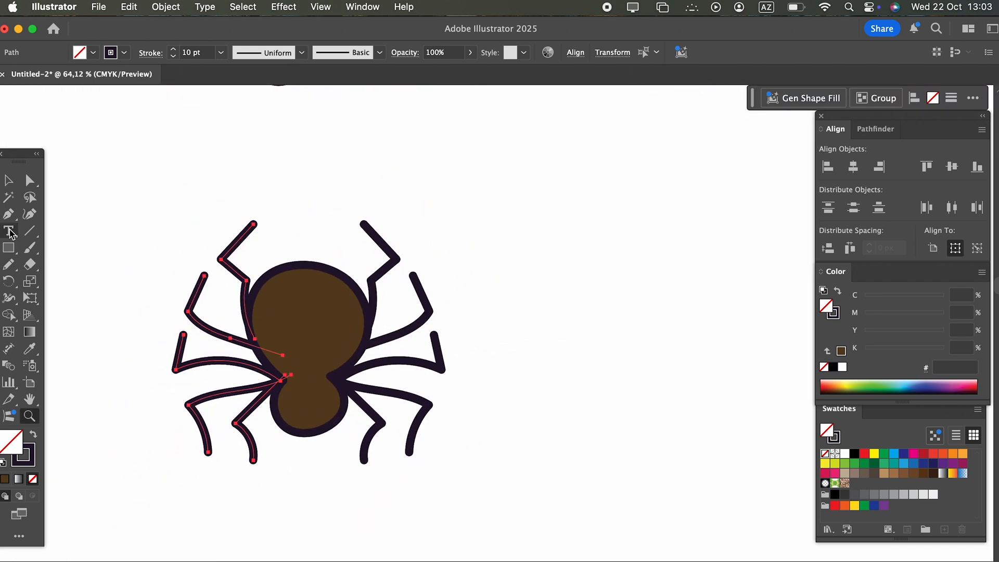
click(9, 181)
click(510, 491)
Step: Draw a large closed circle with the Pencil tool on blank canvas beside the spider
key(space)
drag(312, 316, 328, 437)
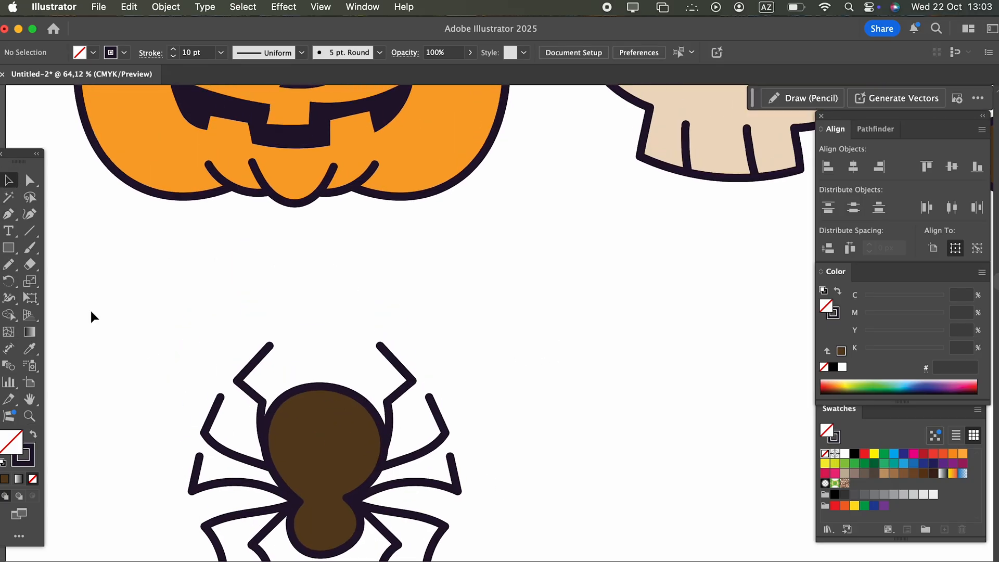
click(16, 265)
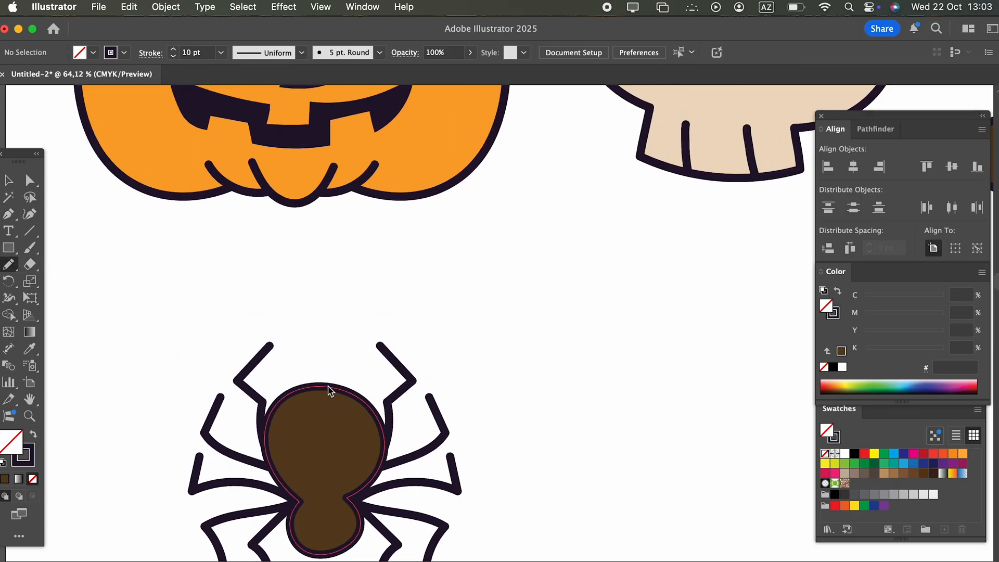
drag(323, 385, 320, 213)
mouse_move(343, 260)
mouse_down()
mouse_move(268, 302)
mouse_move(133, 249)
mouse_up()
key(n)
mouse_move(213, 398)
mouse_down()
mouse_move(253, 306)
mouse_move(352, 345)
mouse_move(304, 441)
mouse_move(228, 419)
mouse_move(216, 402)
mouse_up()
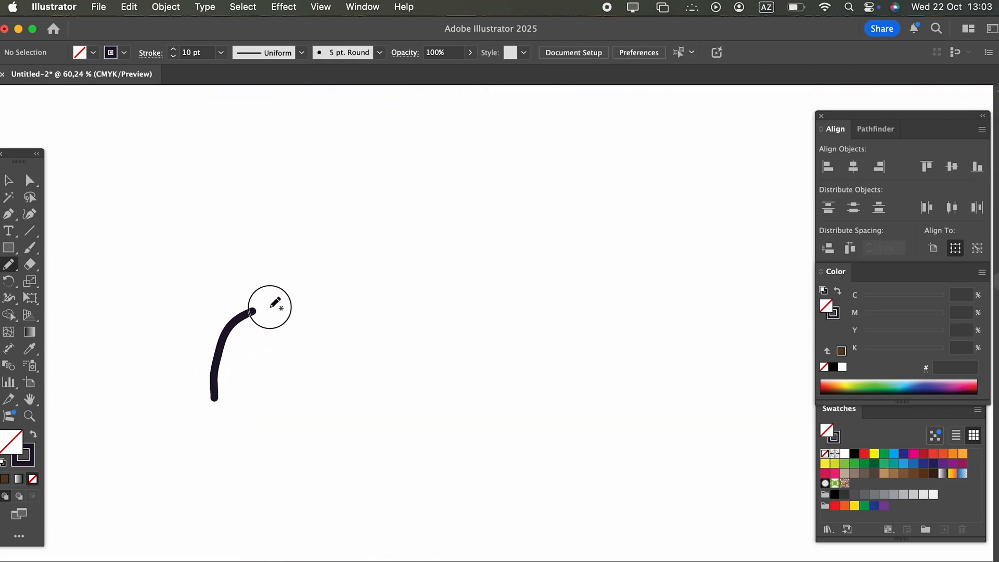
Step: Fill the circle with orange (#f29a25) and deselect it
double_click(14, 450)
drag(785, 250, 789, 224)
click(951, 225)
key(z)
drag(319, 374, 448, 419)
click(9, 181)
click(443, 380)
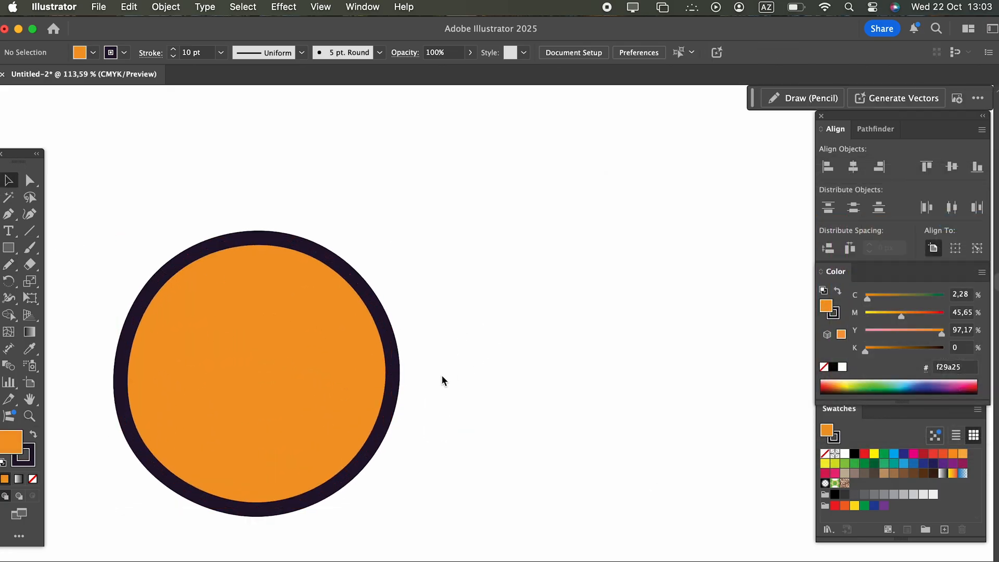
Step: Draw the wrapper's first pointed lobe rising from the circle's upper right edge with the Pencil tool
key(n)
mouse_move(337, 270)
mouse_down()
mouse_move(390, 164)
mouse_move(429, 146)
mouse_move(405, 266)
mouse_up()
key(super+z)
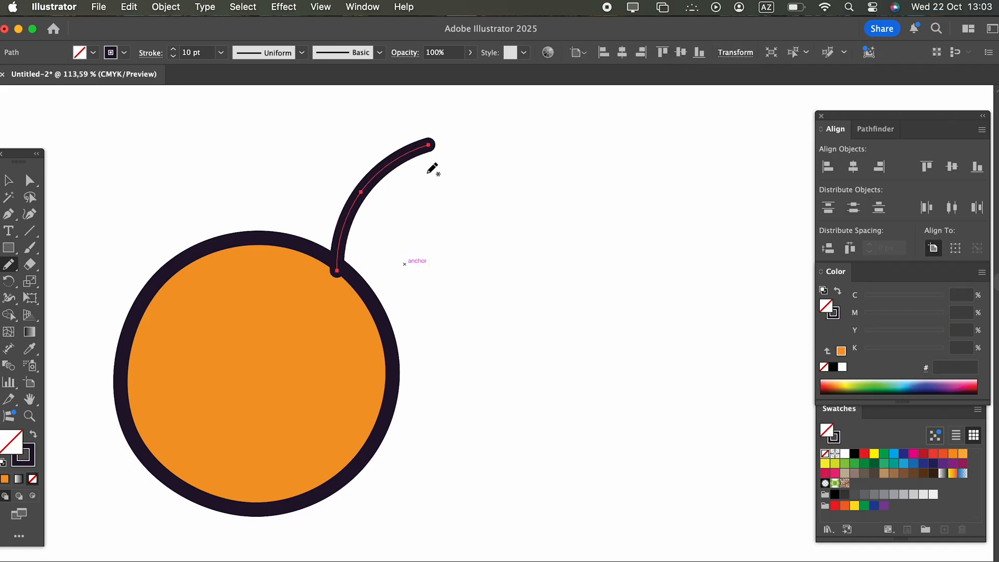
drag(433, 145, 434, 201)
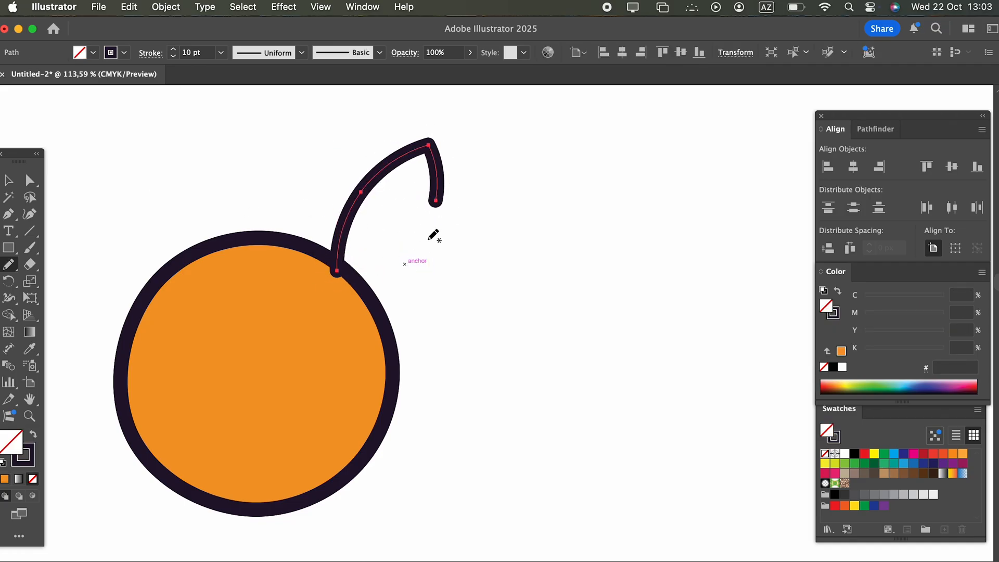
drag(412, 236, 380, 277)
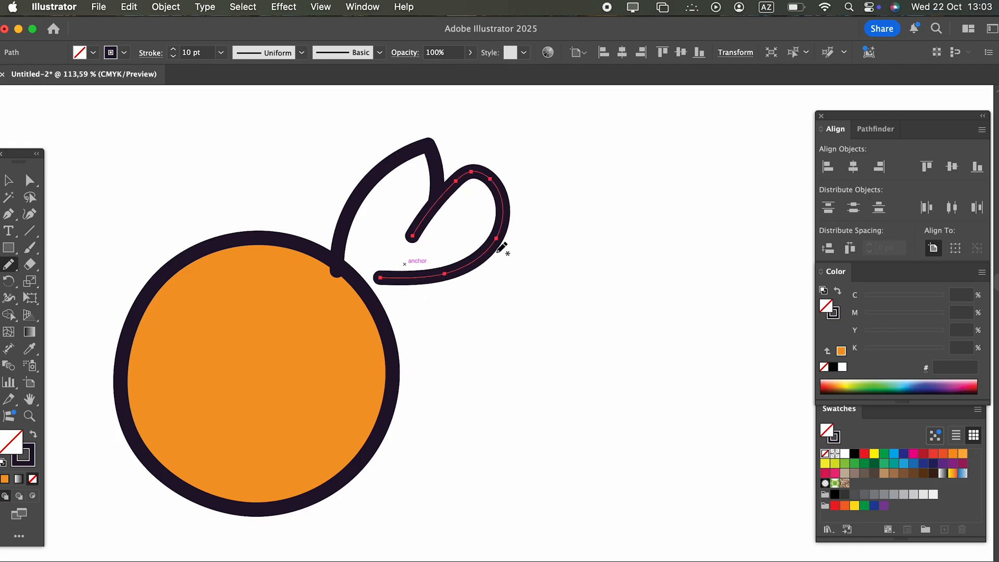
key(super+z)
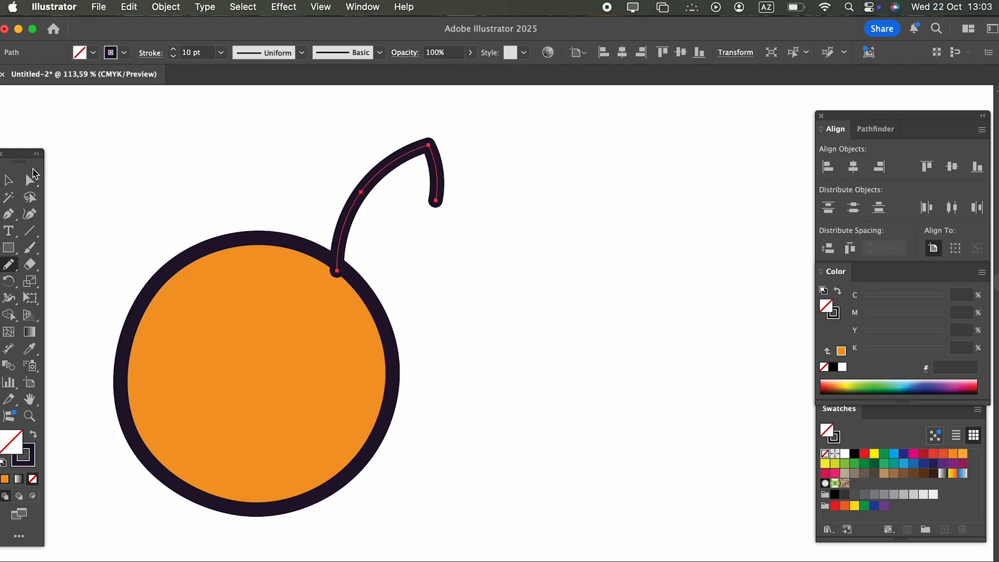
key(v)
click(447, 232)
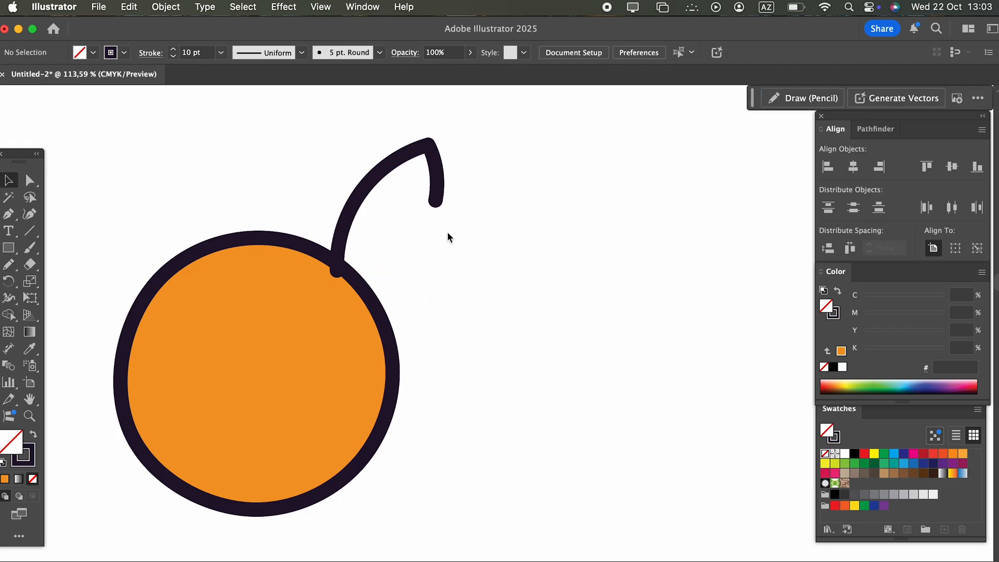
Step: Draw a second wrapper lobe with two pointed corners beside the first one and deselect it
click(18, 264)
mouse_move(428, 214)
mouse_down()
mouse_move(486, 174)
mouse_move(513, 247)
mouse_move(408, 255)
mouse_up()
click(9, 181)
click(177, 219)
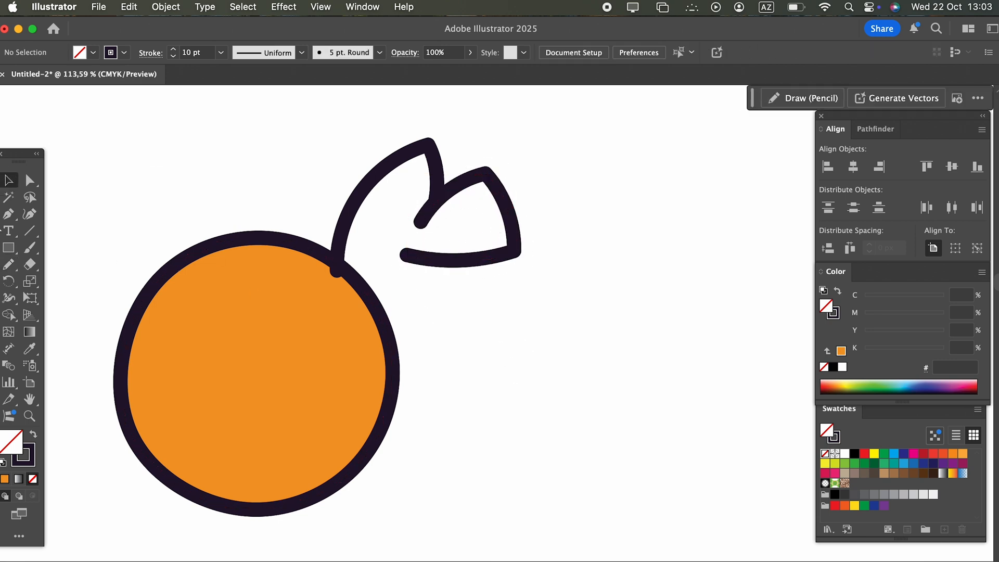
Step: Draw the wrapper's lower pointed lobe back to the circle and add two short fold lines inside the wrapper
click(8, 221)
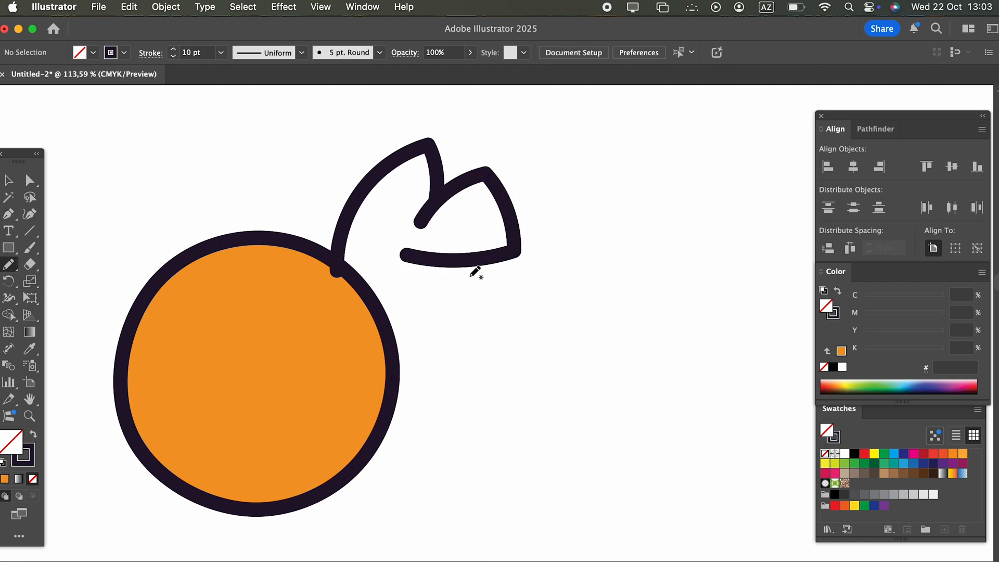
mouse_move(468, 256)
mouse_down()
mouse_move(510, 293)
mouse_move(326, 349)
mouse_move(262, 336)
mouse_move(511, 296)
mouse_move(355, 317)
mouse_move(343, 307)
mouse_move(422, 282)
mouse_up()
drag(353, 275, 386, 217)
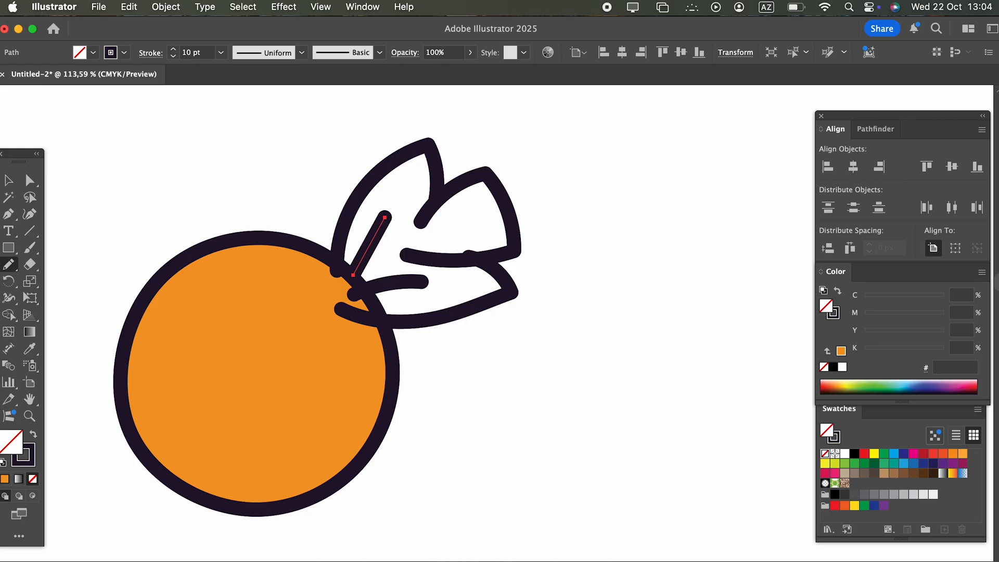
Step: Join the second and lower wrapper lobes where their ends overlap, using the Join tool
click(8, 176)
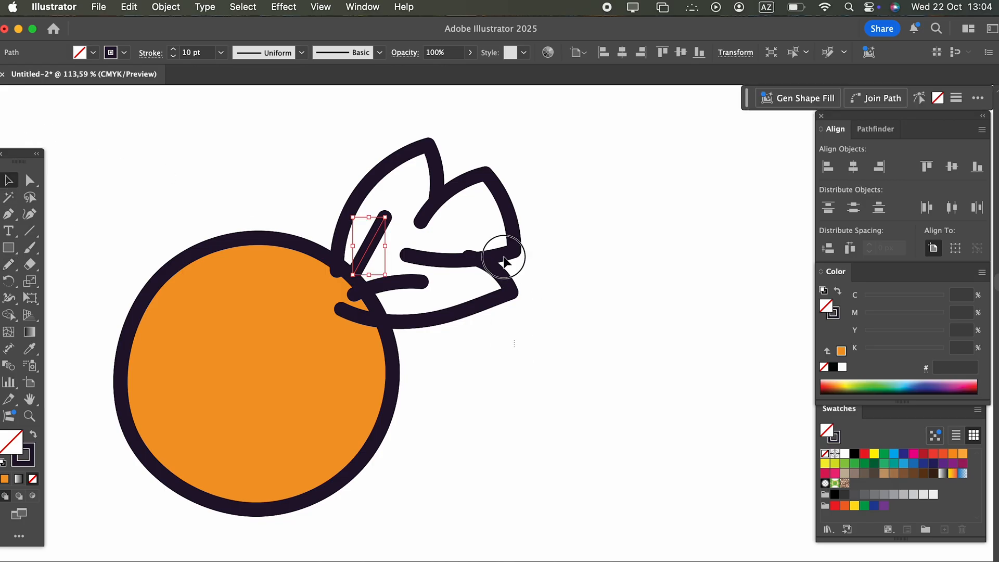
drag(513, 298, 472, 183)
drag(461, 147, 365, 136)
click(670, 315)
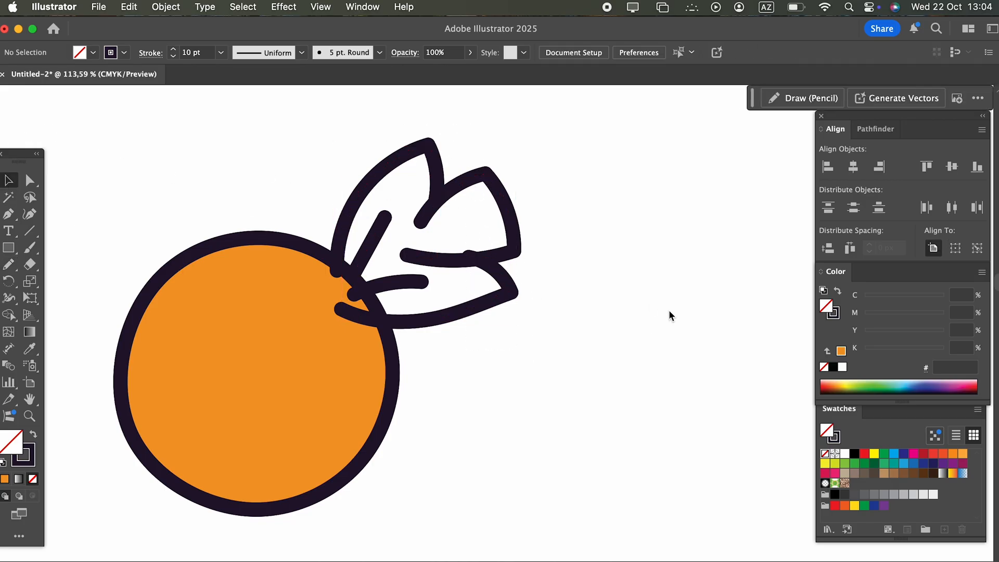
click(427, 223)
drag(9, 264, 50, 331)
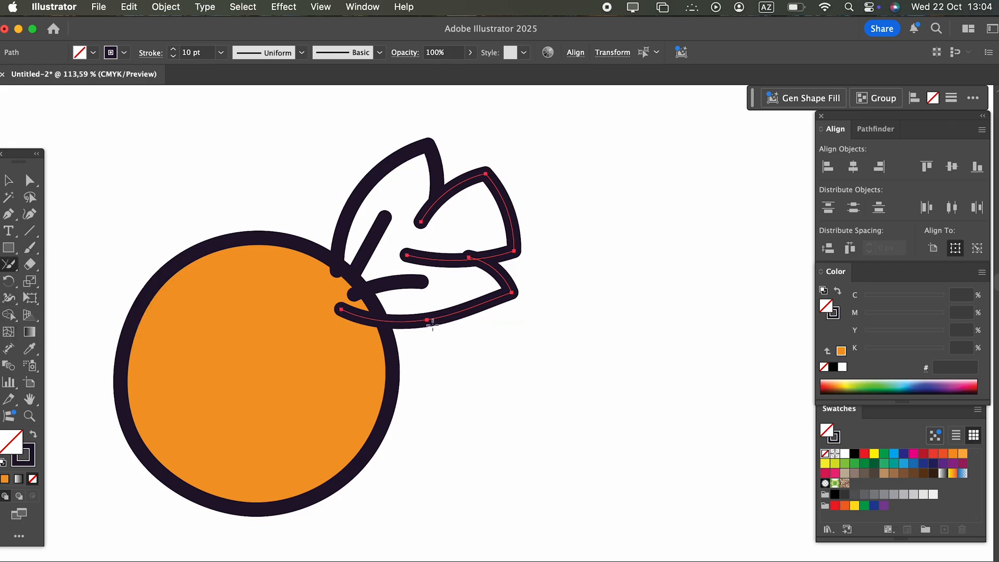
mouse_move(437, 239)
mouse_down()
mouse_move(402, 257)
mouse_move(466, 271)
mouse_move(483, 264)
mouse_move(473, 245)
mouse_up()
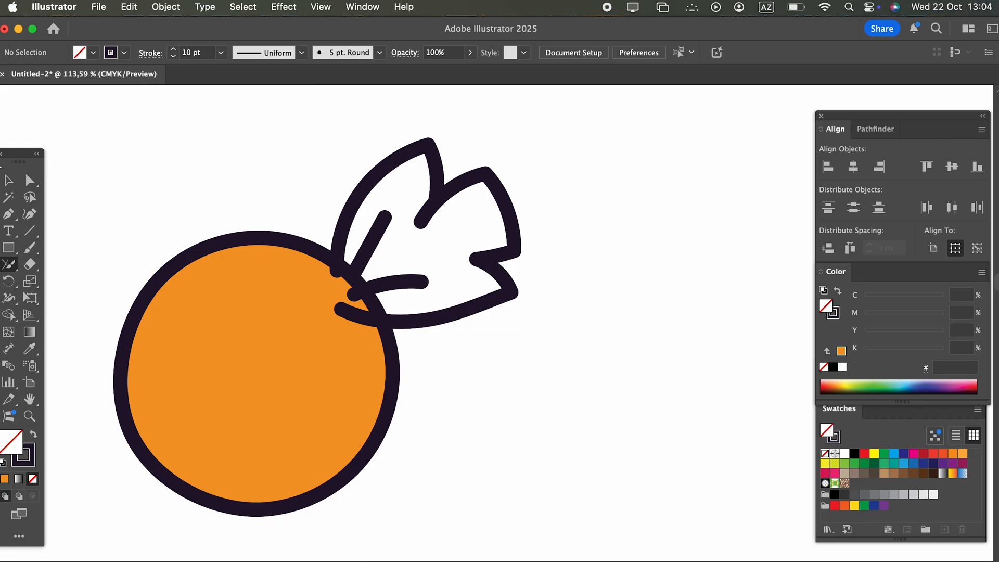
Step: Join the first and second wrapper lobes at their notch with the Join tool
click(7, 183)
click(379, 205)
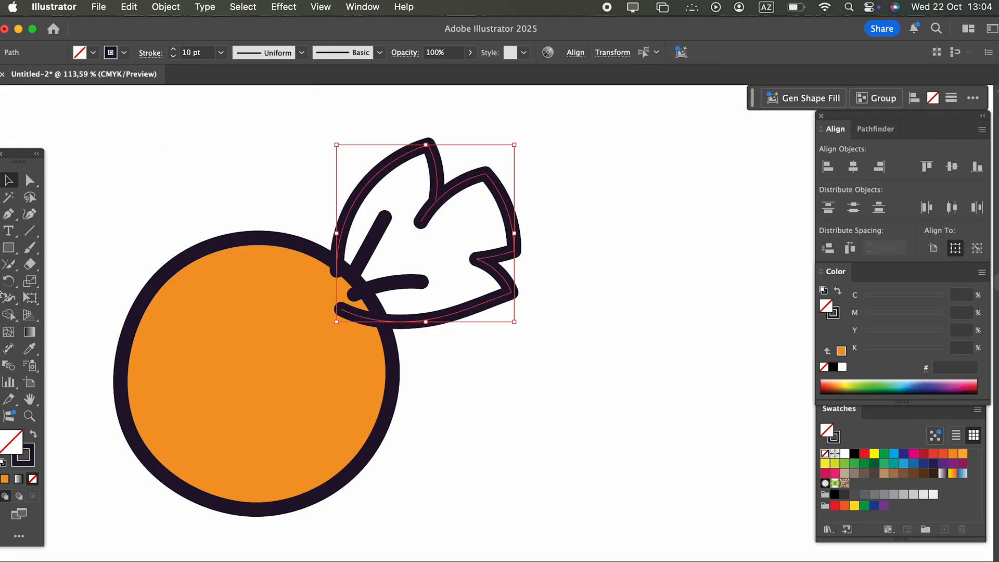
click(10, 265)
mouse_move(463, 223)
mouse_down()
mouse_move(432, 191)
mouse_move(413, 208)
mouse_move(414, 245)
mouse_move(462, 232)
mouse_move(452, 213)
mouse_up()
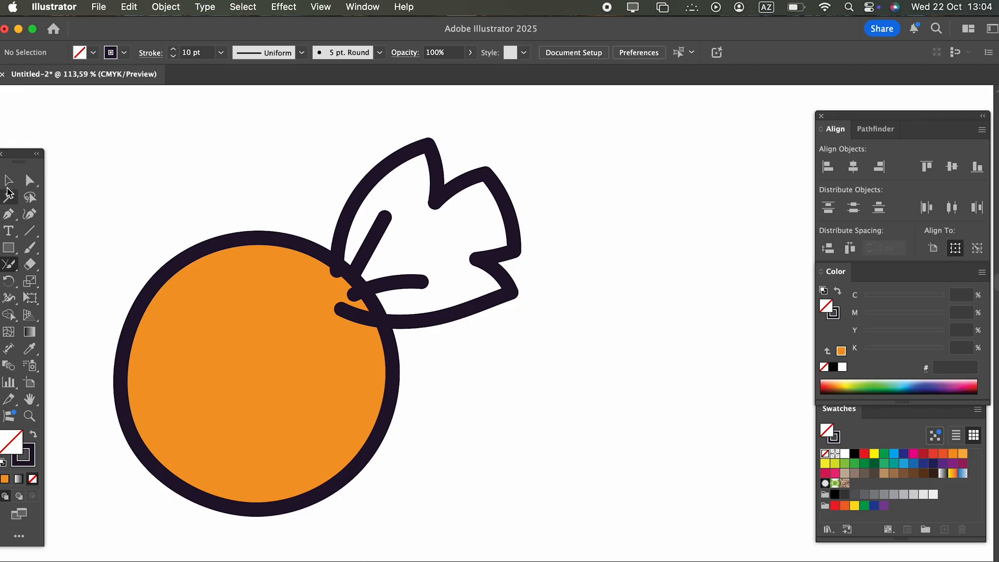
Step: Fill the joined wrapper outline with the circle's orange using the Eyedropper
click(8, 188)
drag(500, 338, 464, 256)
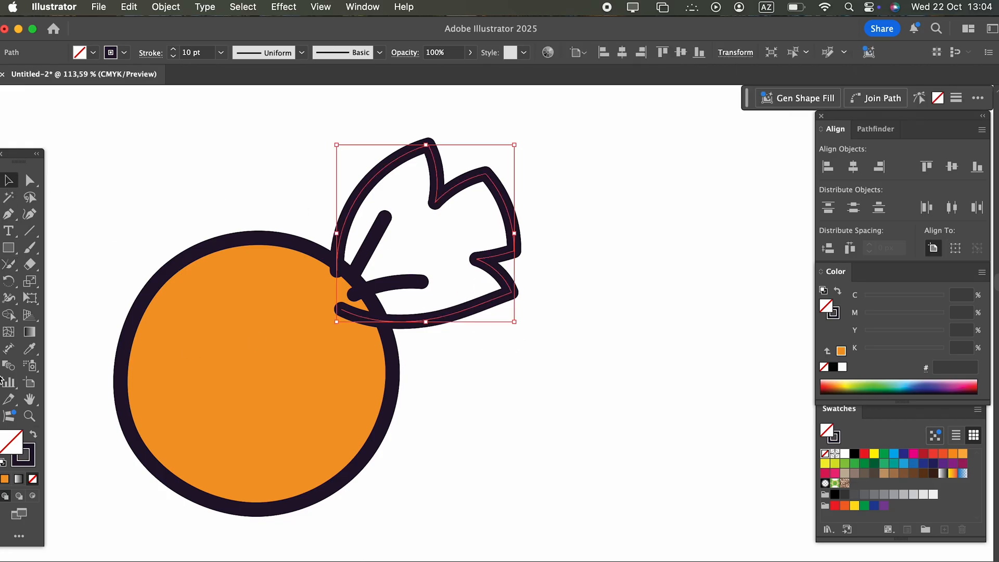
click(29, 350)
click(159, 330)
click(8, 180)
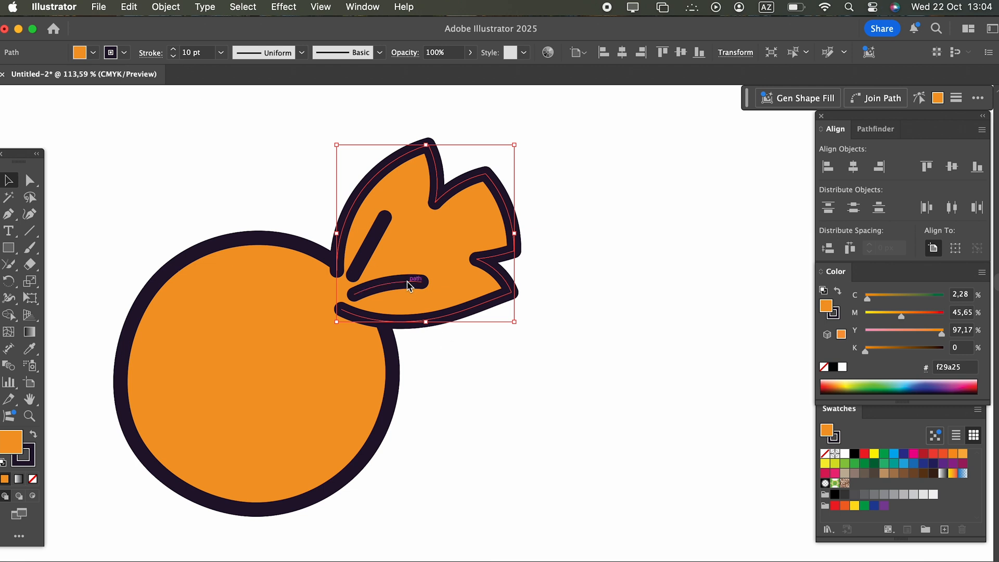
click(371, 250)
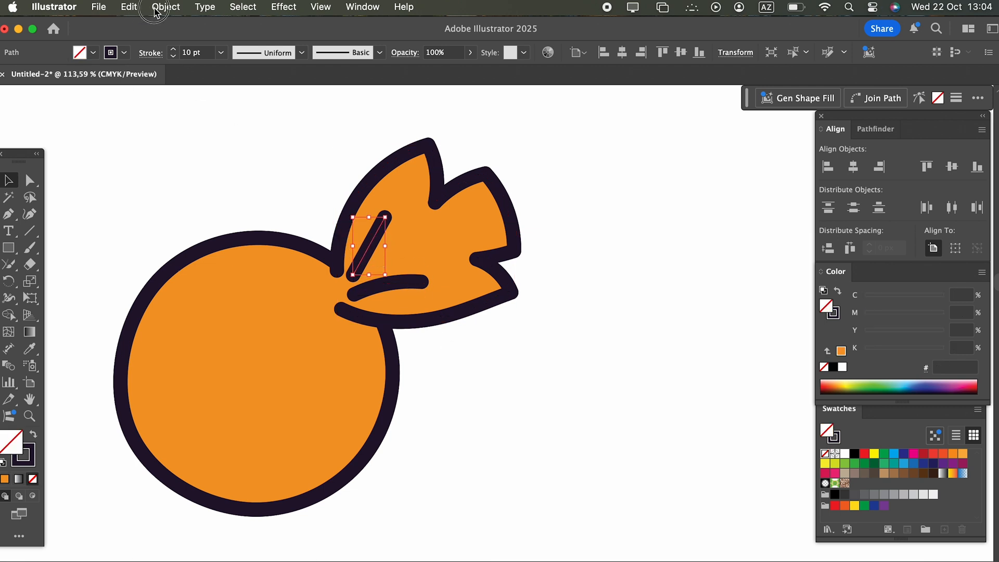
click(157, 7)
click(446, 88)
click(570, 380)
key(s)
key(x)
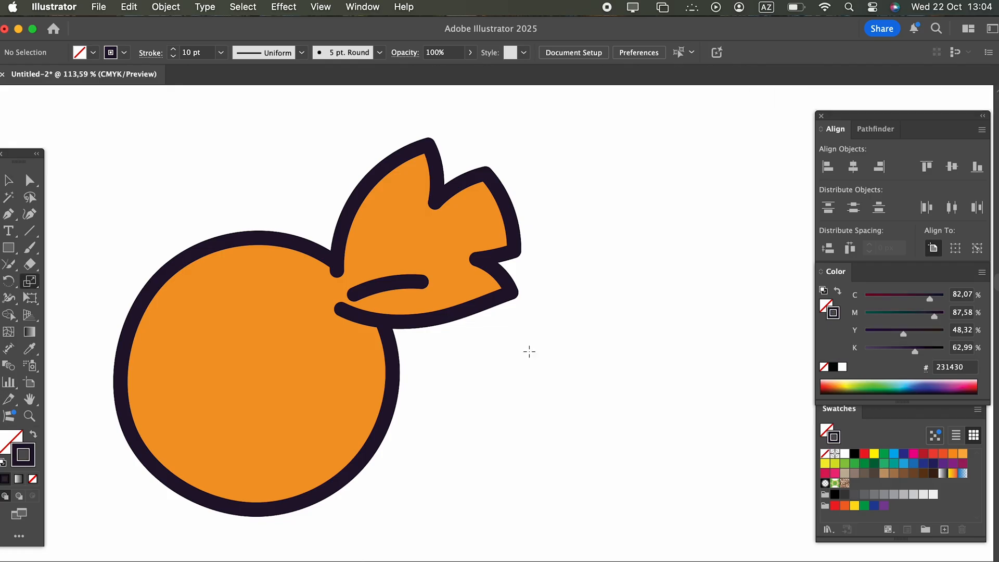
key(super+z)
Step: Select the wrapper together with its two fold lines and send them behind the circle
click(9, 181)
drag(576, 341, 363, 168)
shift+click(285, 339)
click(166, 7)
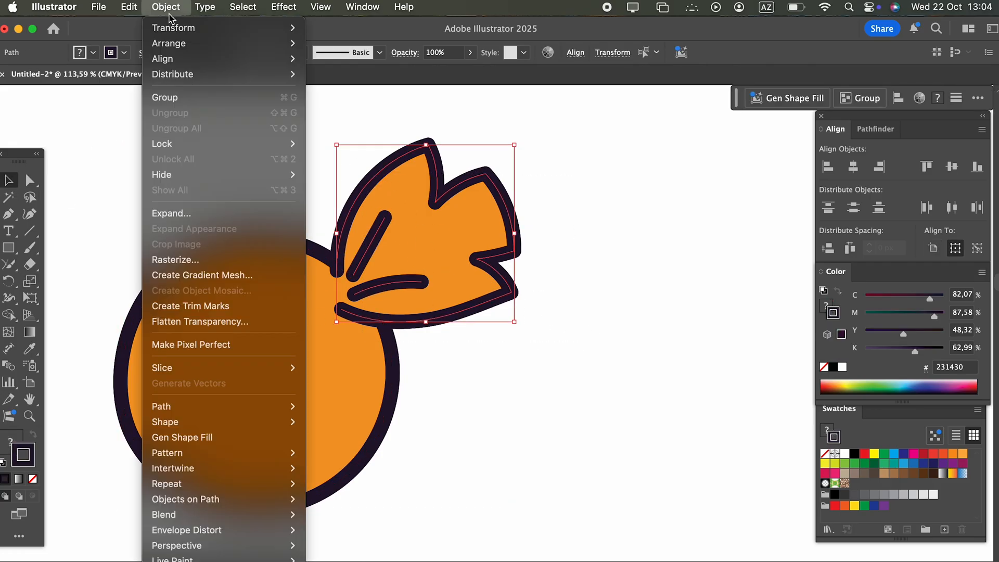
mouse_move(166, 42)
click(368, 89)
click(594, 320)
Step: Select the wrapper with its fold lines and move it slightly closer to the circle
drag(520, 340, 477, 203)
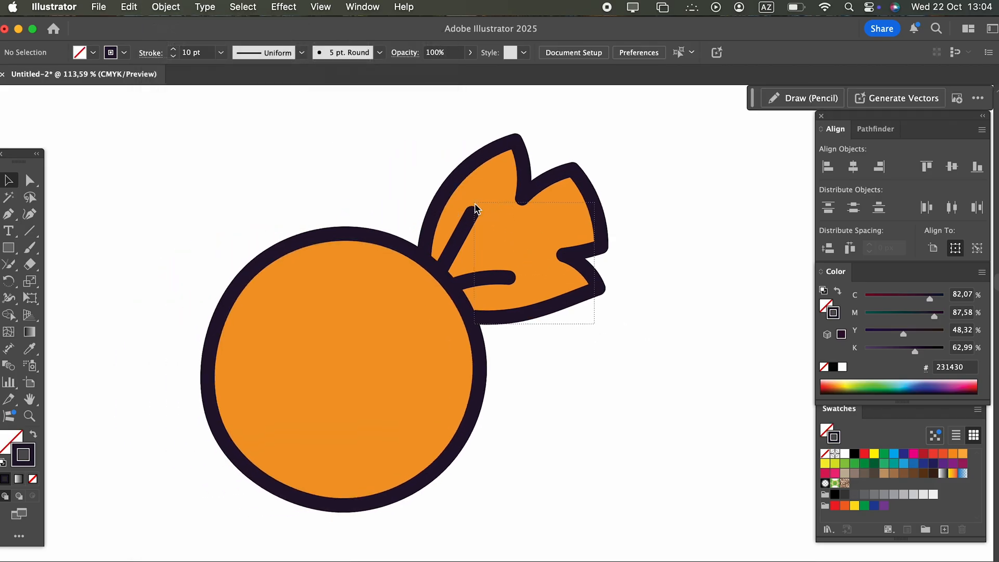
key(v)
click(391, 342)
double_click(395, 341)
click(610, 327)
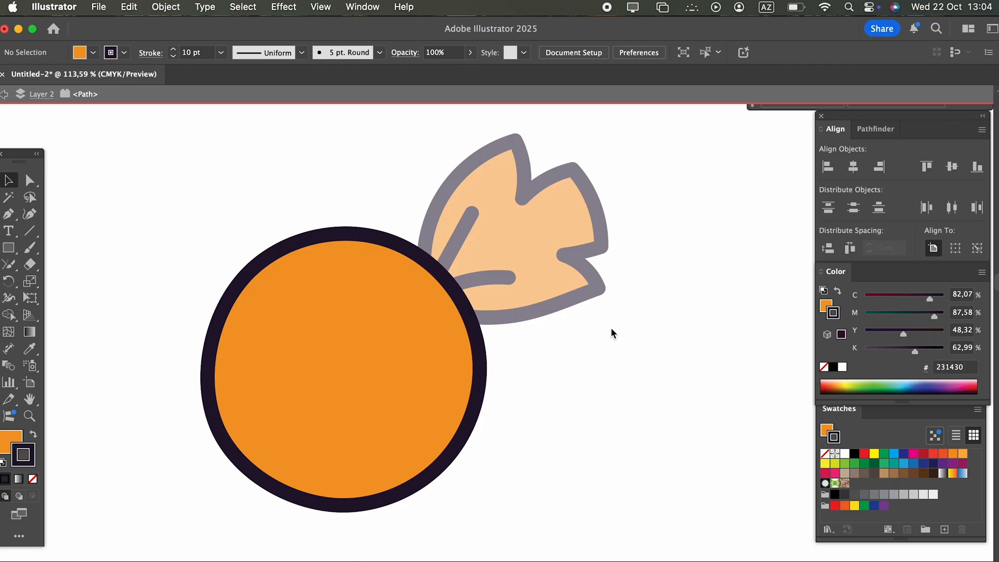
double_click(653, 199)
drag(668, 164, 468, 285)
drag(504, 242, 509, 258)
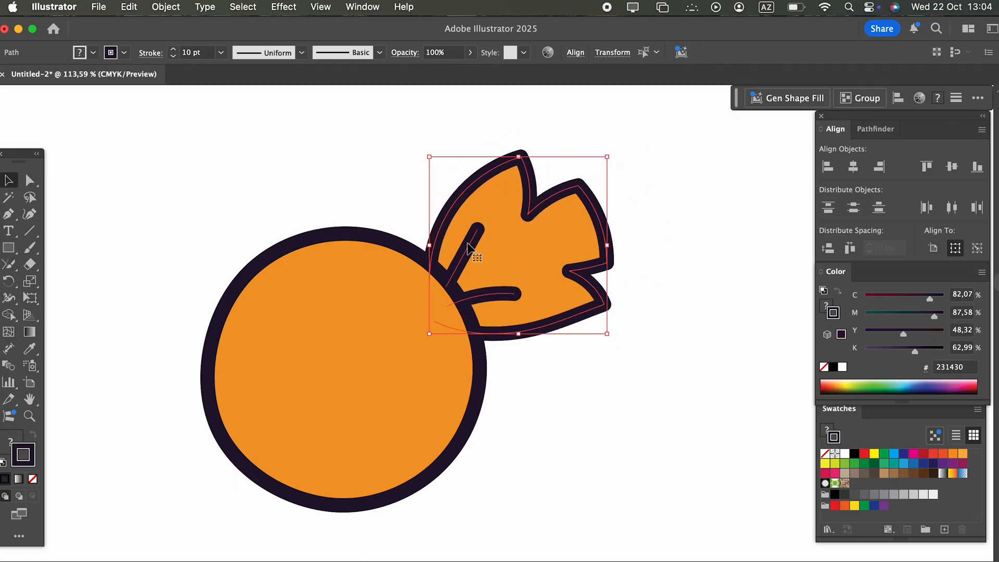
Step: Create a copy of the wrapper with its fold lines reflected across the vertical axis
click(162, 7)
mouse_move(177, 45)
mouse_move(171, 28)
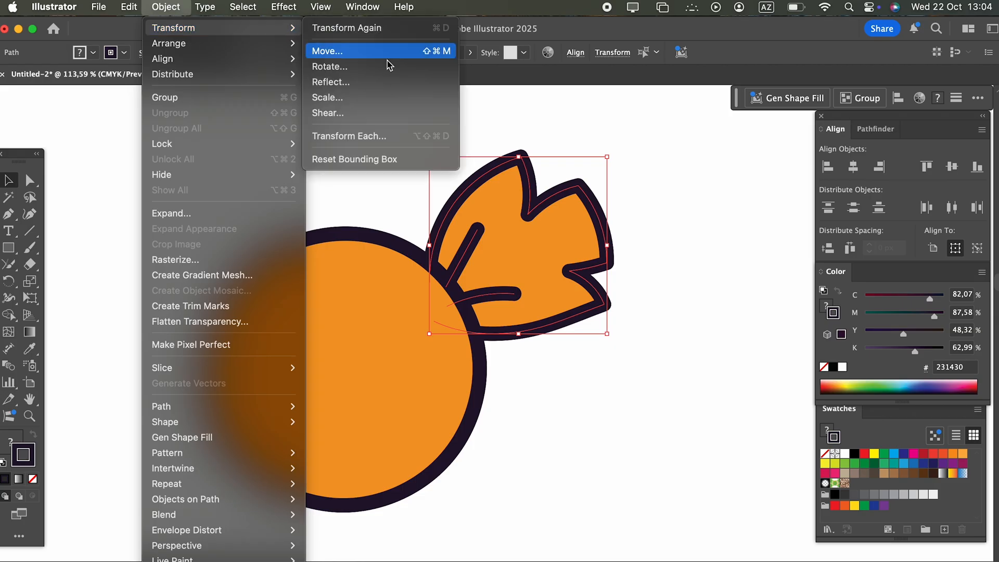
click(379, 80)
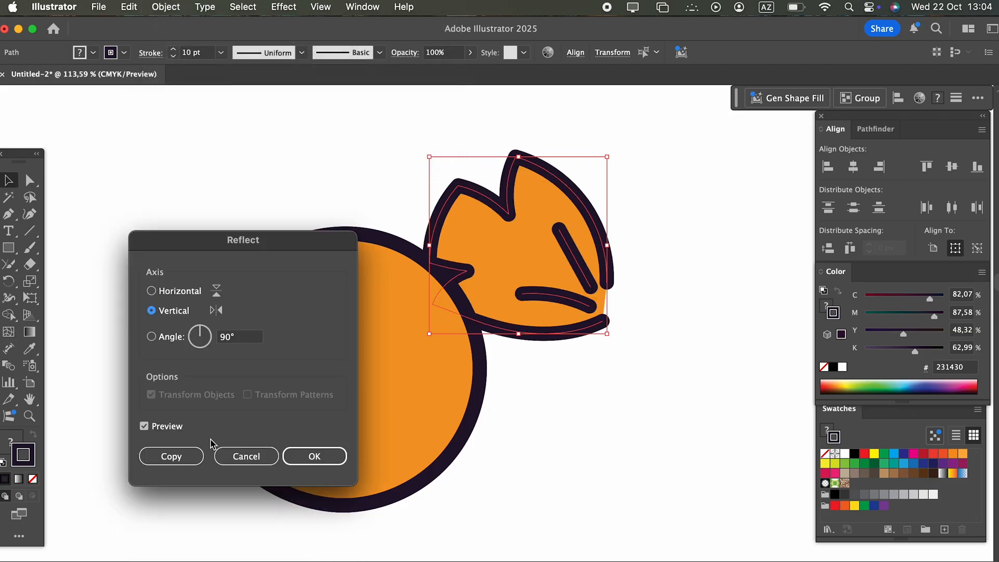
click(152, 291)
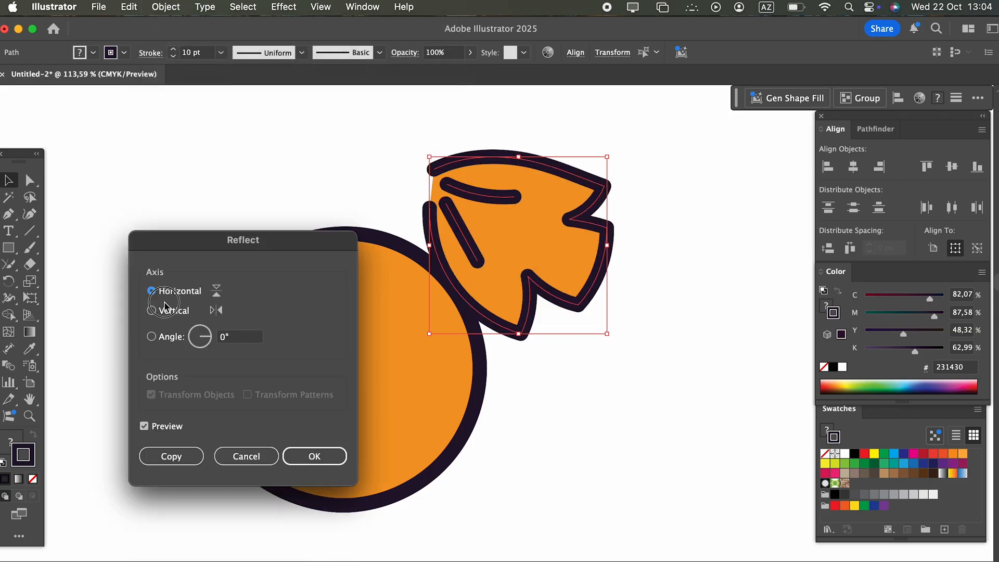
click(164, 308)
click(313, 459)
click(172, 456)
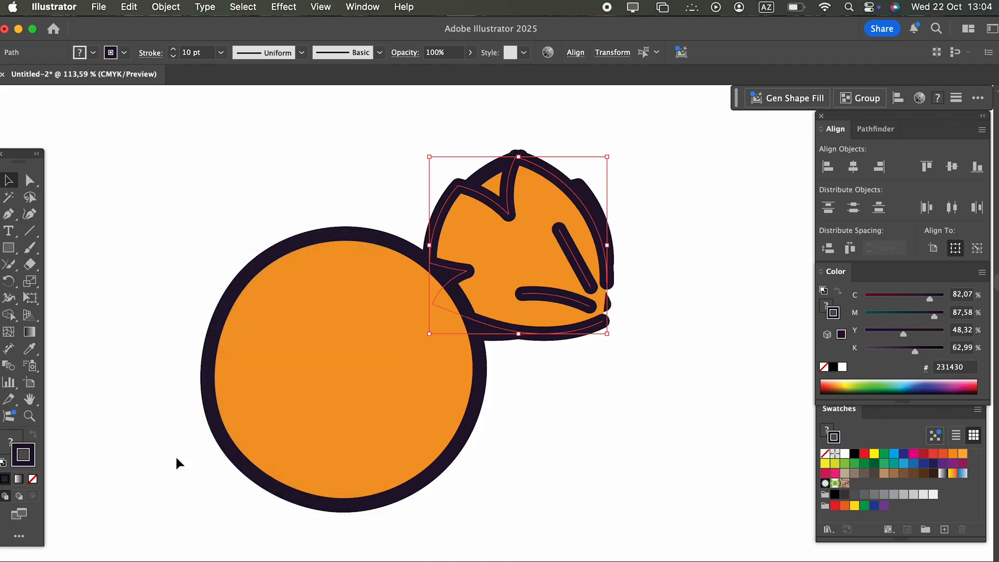
Step: Move the reflected wrapper copy to the circle's lower-left side and rotate it to point away from the circle
drag(555, 258, 218, 462)
drag(277, 465, 277, 377)
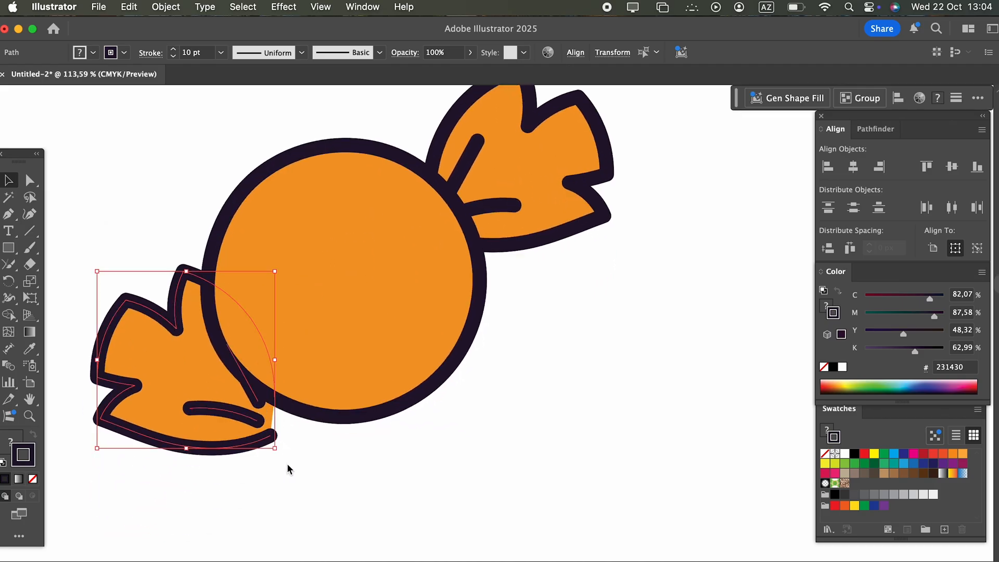
drag(281, 451, 252, 331)
drag(186, 385, 172, 421)
click(530, 351)
drag(530, 350, 524, 369)
Step: Select the candy circle and switch its drawing mode to Draw Inside
key(z)
drag(525, 349, 520, 349)
drag(401, 316, 423, 330)
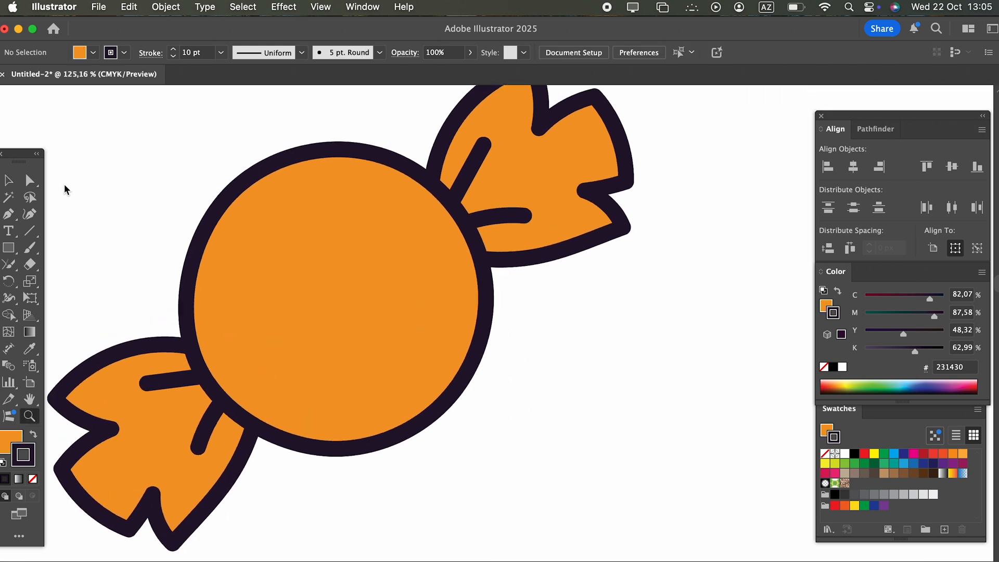
click(9, 264)
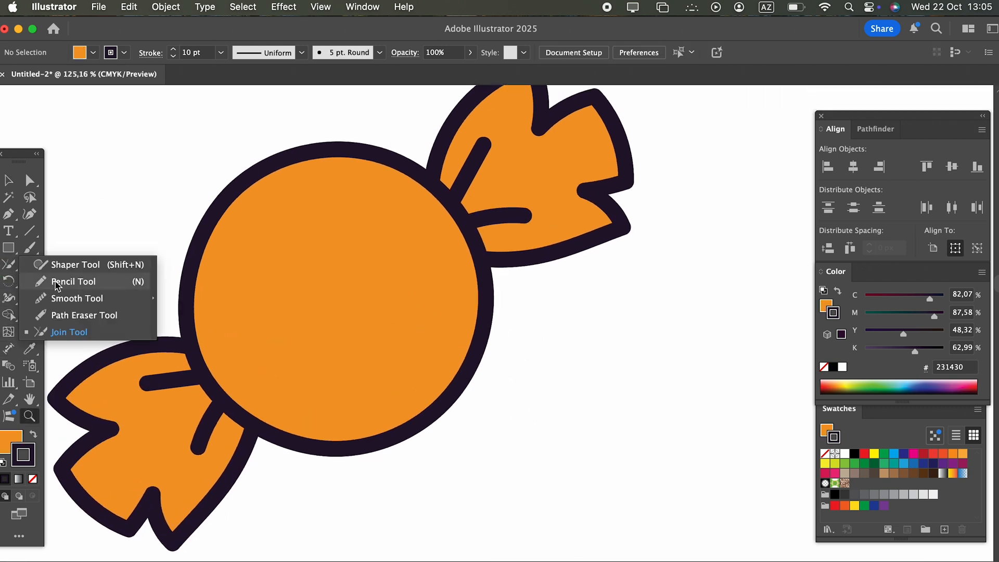
click(62, 286)
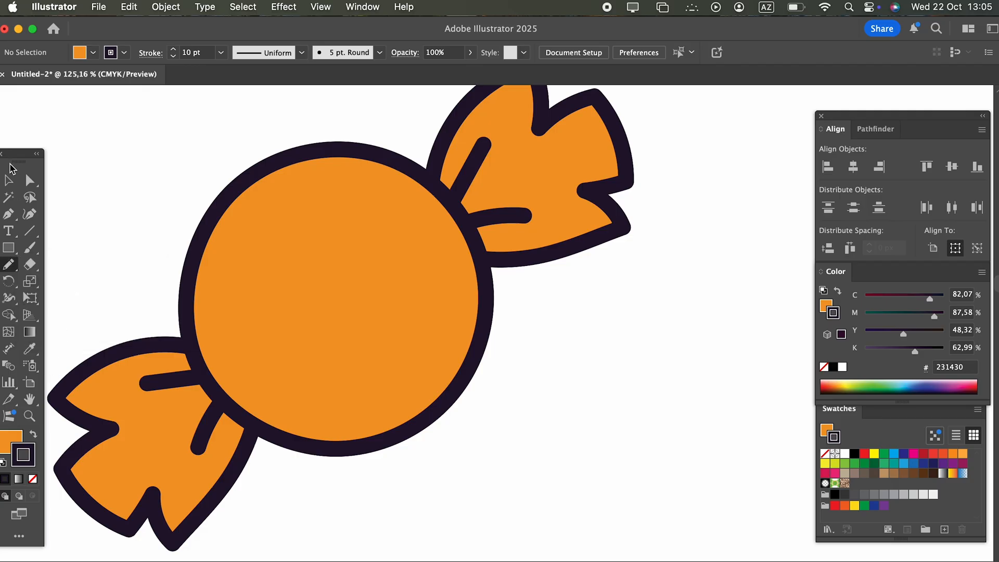
click(11, 182)
click(228, 333)
key(z)
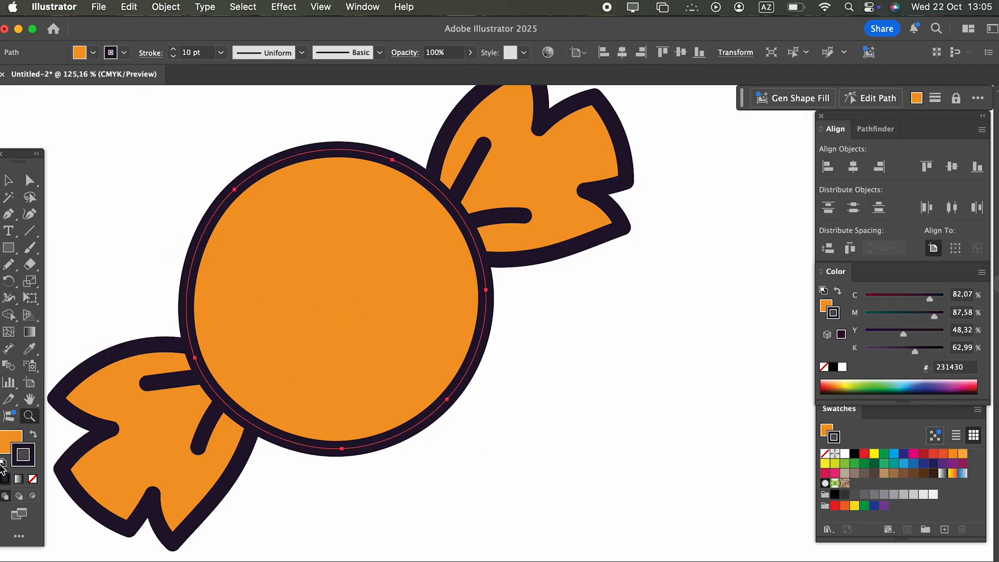
click(11, 185)
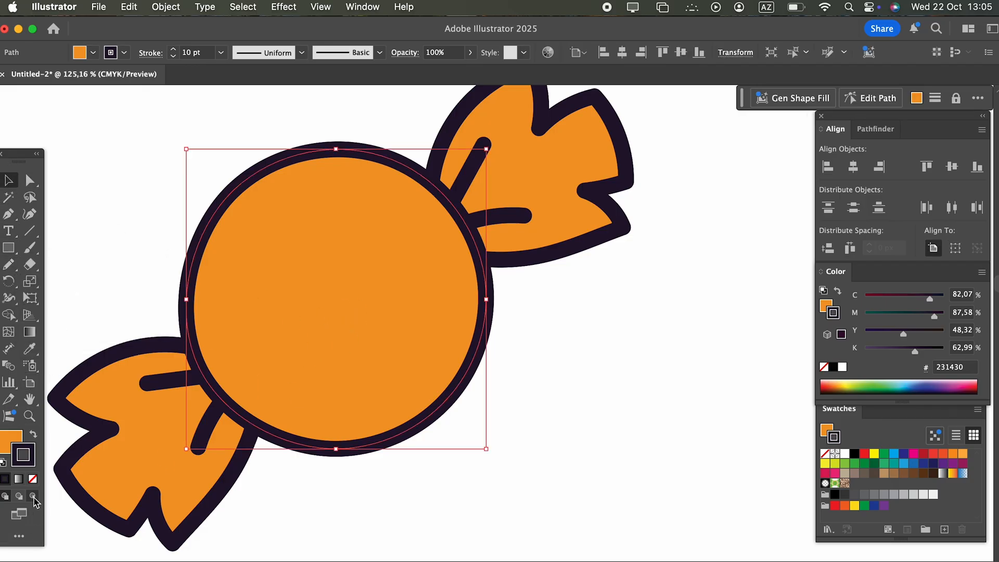
click(33, 495)
Step: Set new artwork to no stroke with the light orange fill #ffbc6c and choose the Pencil tool
click(32, 478)
double_click(11, 441)
click(743, 217)
click(971, 221)
click(15, 267)
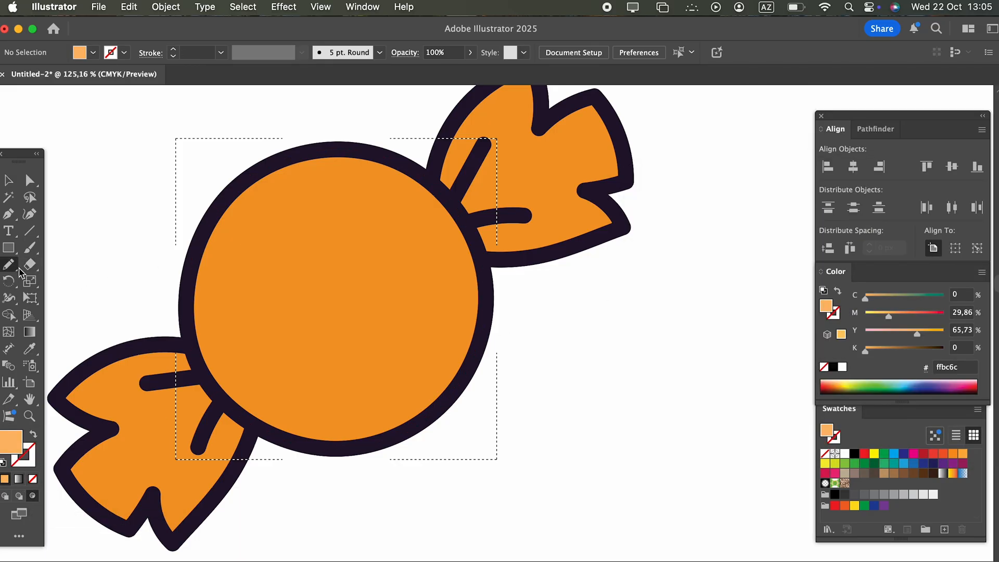
Step: Draw a closed, curved vertical stripe through the candy circle and fill it with light orange #fcad4f
mouse_move(281, 130)
mouse_down()
mouse_move(348, 129)
mouse_move(358, 223)
mouse_move(346, 429)
mouse_move(321, 501)
mouse_move(266, 479)
mouse_up()
key(super+z)
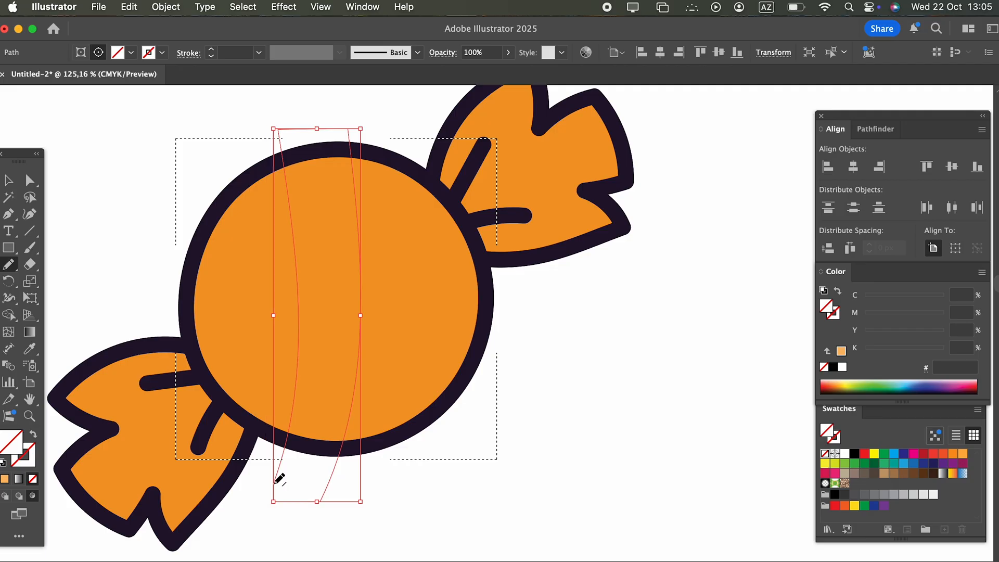
drag(320, 501, 277, 486)
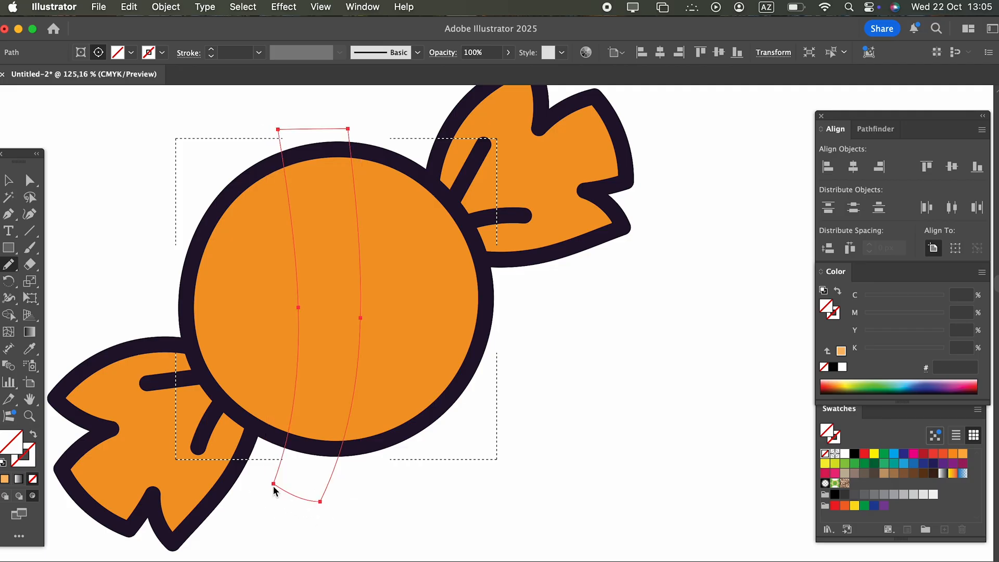
double_click(8, 446)
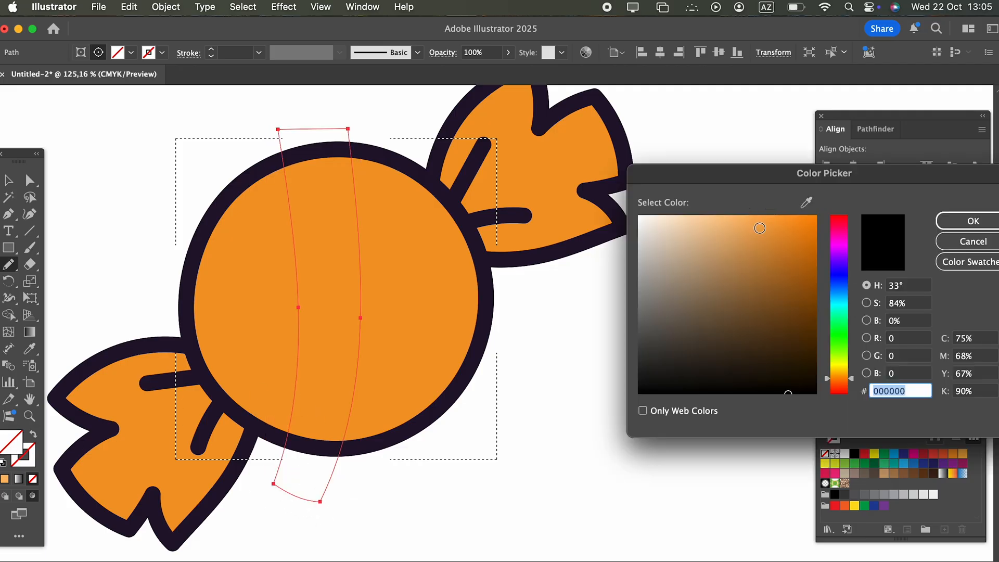
click(761, 217)
click(969, 218)
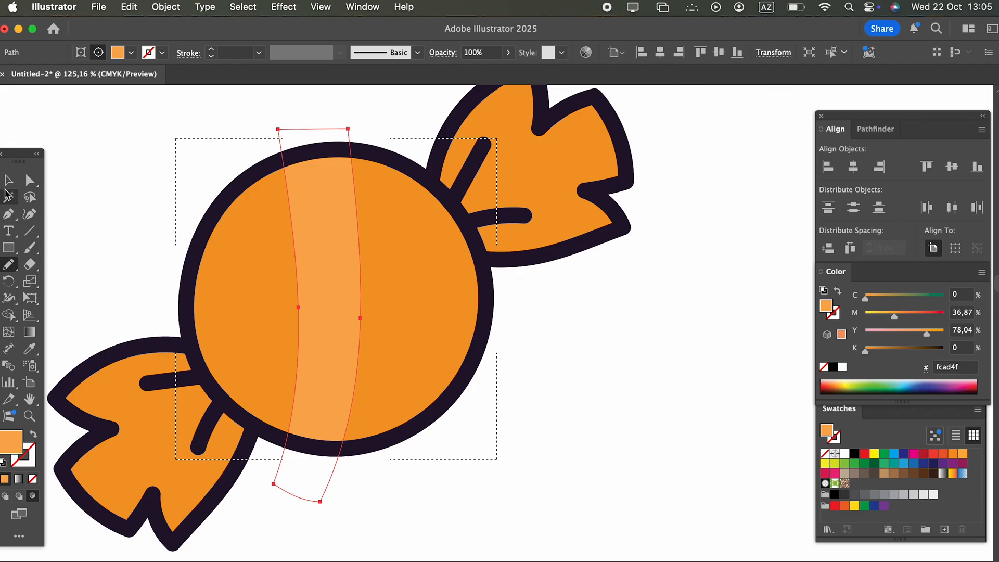
Step: Duplicate the light orange stripe across the candy circle, leave inside drawing and select the whole candy
key(v)
drag(322, 259, 207, 245)
double_click(580, 409)
mouse_move(578, 411)
mouse_down()
mouse_move(450, 397)
mouse_move(302, 408)
mouse_move(368, 377)
mouse_move(357, 374)
mouse_up()
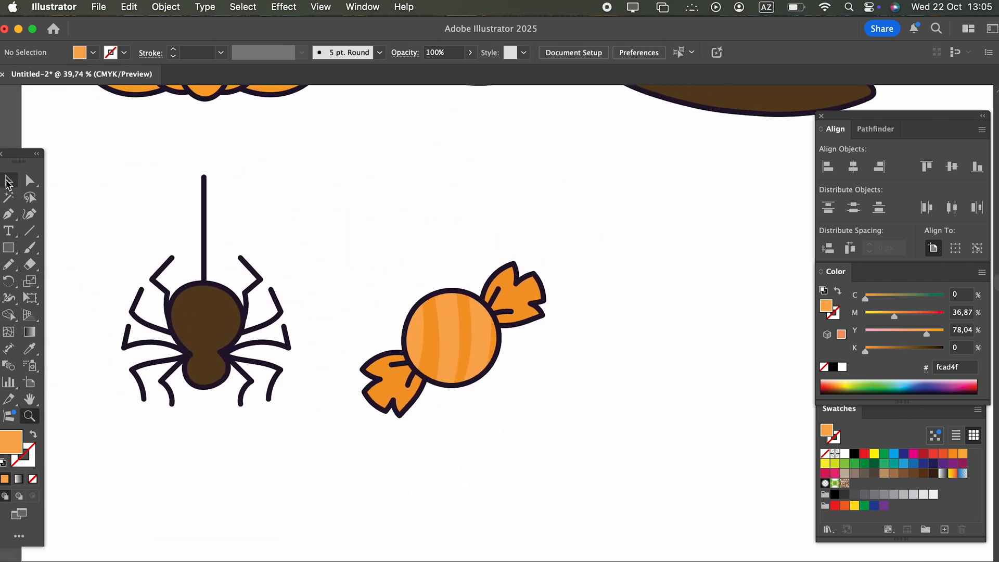
drag(569, 517, 372, 267)
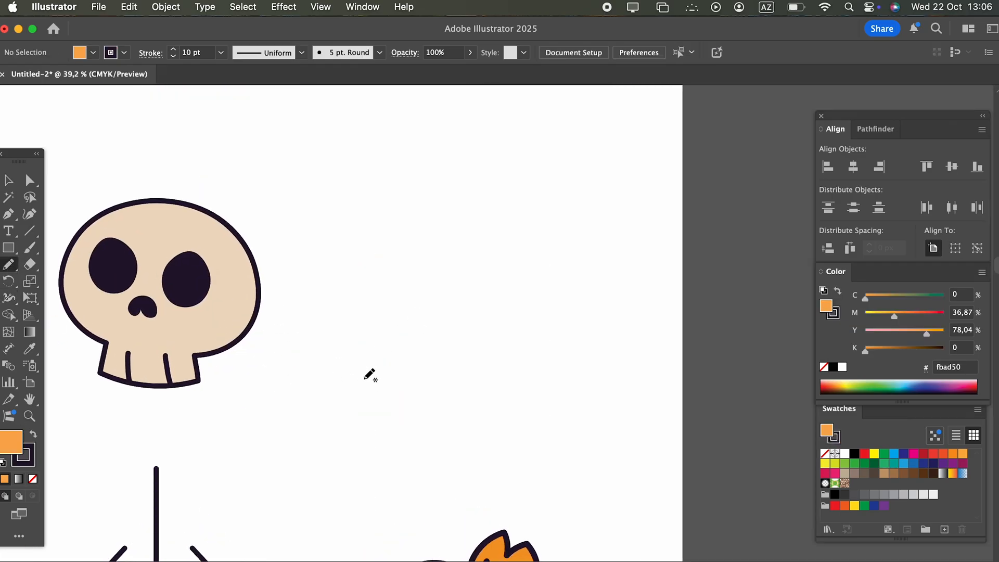
Step: Draw a ghost body outline with an open lower edge beside the skull and fill it with the skull's beige
mouse_move(341, 390)
mouse_down()
mouse_move(309, 351)
mouse_move(355, 274)
mouse_move(353, 174)
mouse_move(381, 126)
mouse_move(445, 116)
mouse_move(499, 155)
mouse_move(502, 287)
mouse_move(534, 387)
mouse_move(508, 411)
mouse_move(456, 387)
mouse_up()
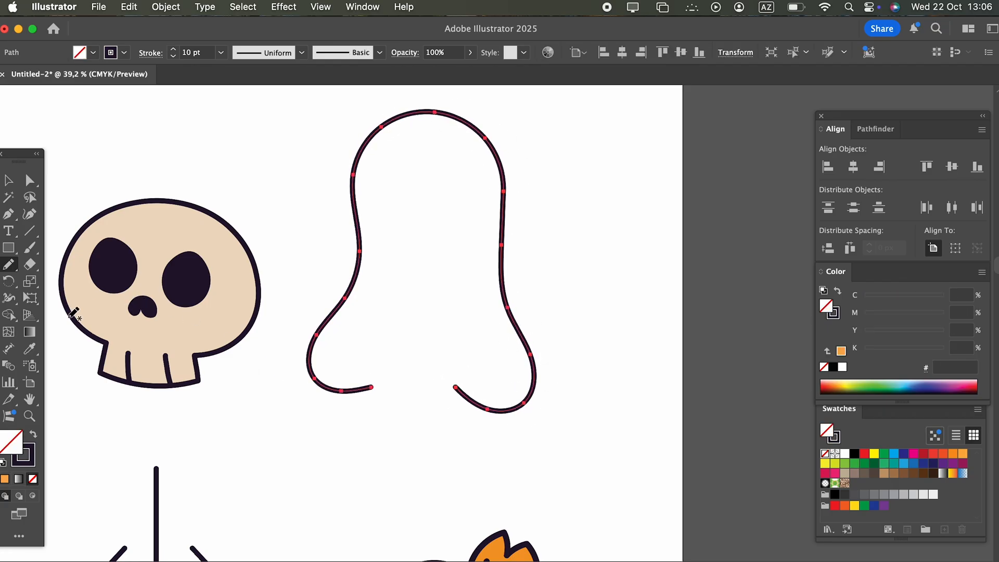
click(33, 357)
click(239, 331)
Step: Reposition the ghost body and rotate it slightly counterclockwise
key(v)
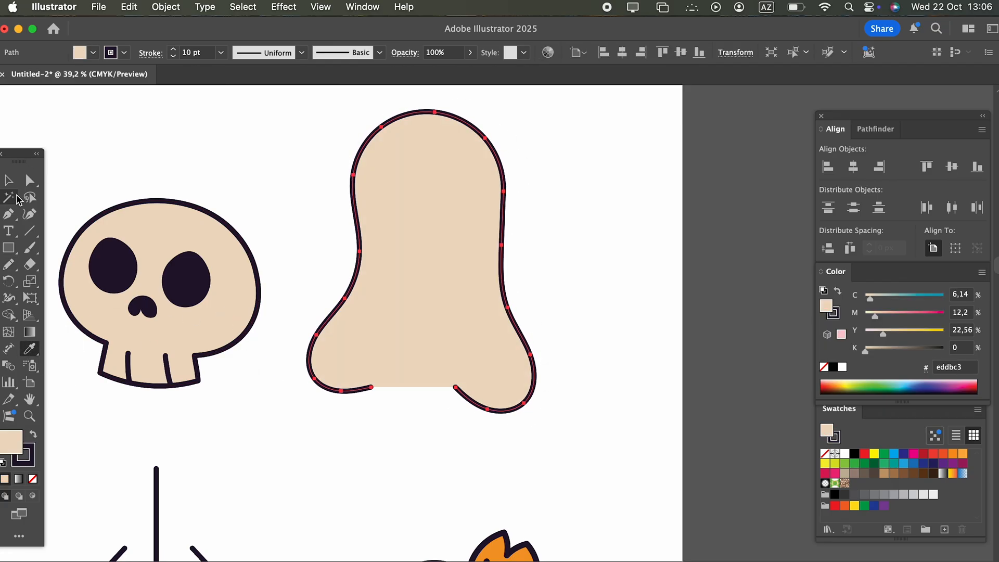
drag(451, 350, 473, 395)
drag(561, 460, 591, 435)
click(577, 474)
key(z)
click(564, 442)
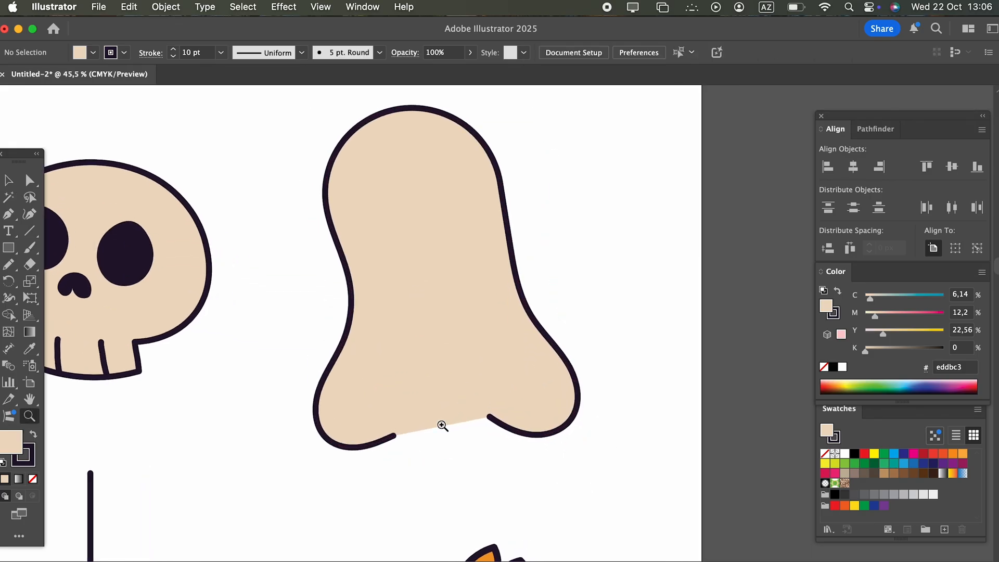
Step: Draw a U-shaped drape over the ghost's open lower edge, shift it slightly right, and fill it with the body's beige
mouse_move(405, 346)
mouse_down()
mouse_move(426, 424)
mouse_move(463, 467)
mouse_move(507, 456)
mouse_move(515, 406)
mouse_move(495, 365)
mouse_move(494, 320)
mouse_up()
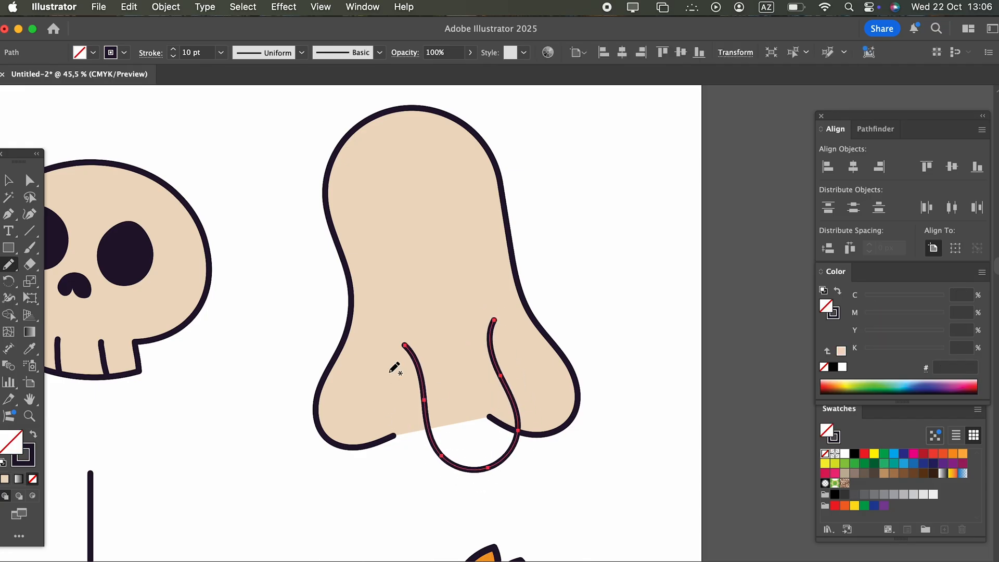
key(v)
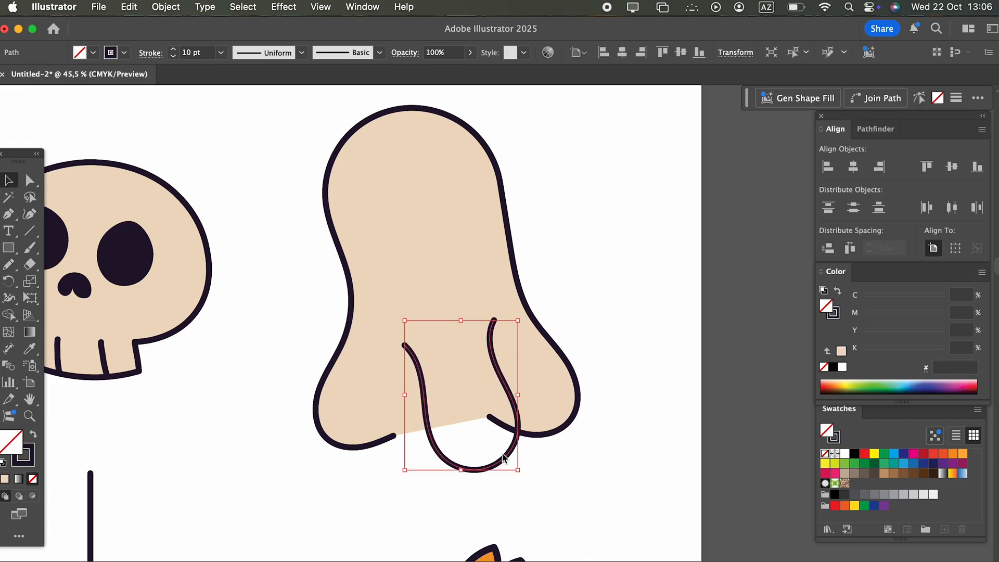
mouse_move(509, 453)
mouse_down()
mouse_move(520, 446)
mouse_move(506, 451)
mouse_up()
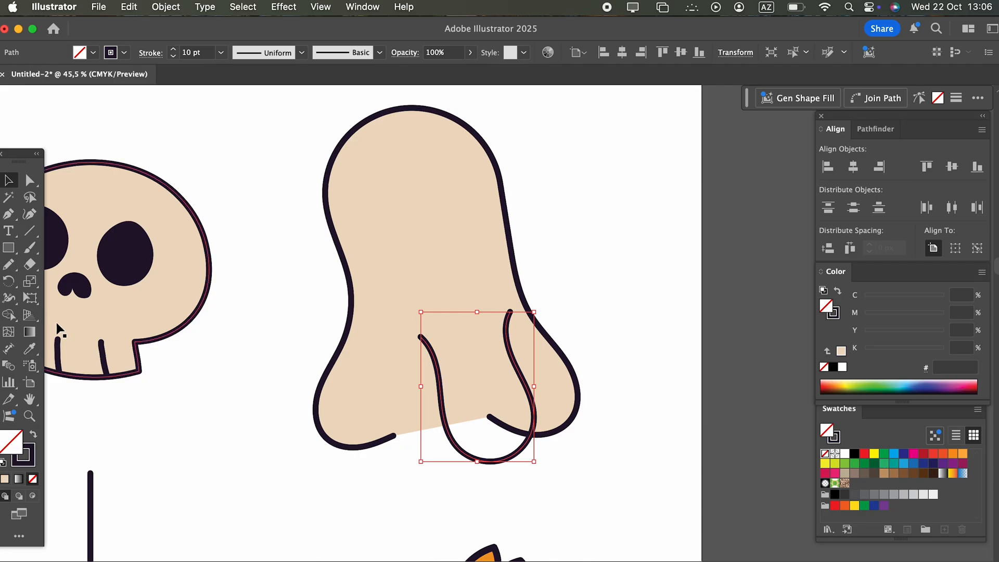
click(29, 348)
click(338, 391)
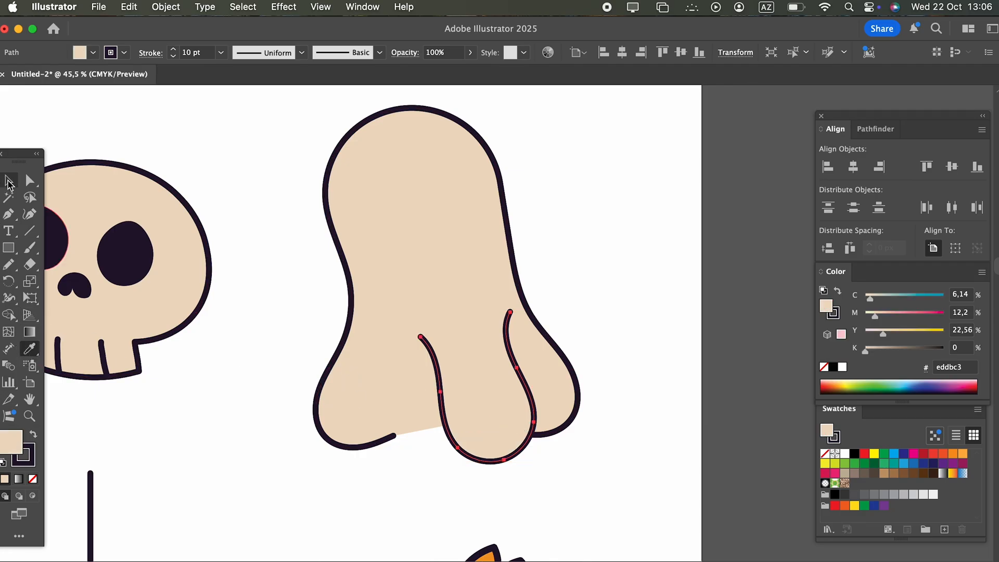
click(9, 182)
click(182, 409)
Step: Draw a second, smaller drape beside the middle one to close the remaining gap and fill it with the body's beige
click(10, 268)
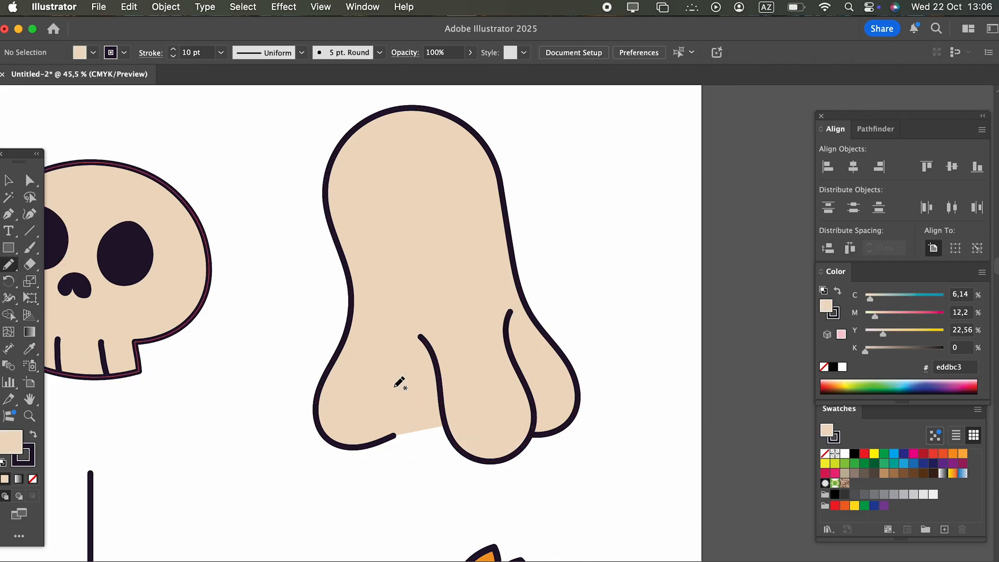
drag(374, 344, 375, 419)
drag(405, 463, 445, 428)
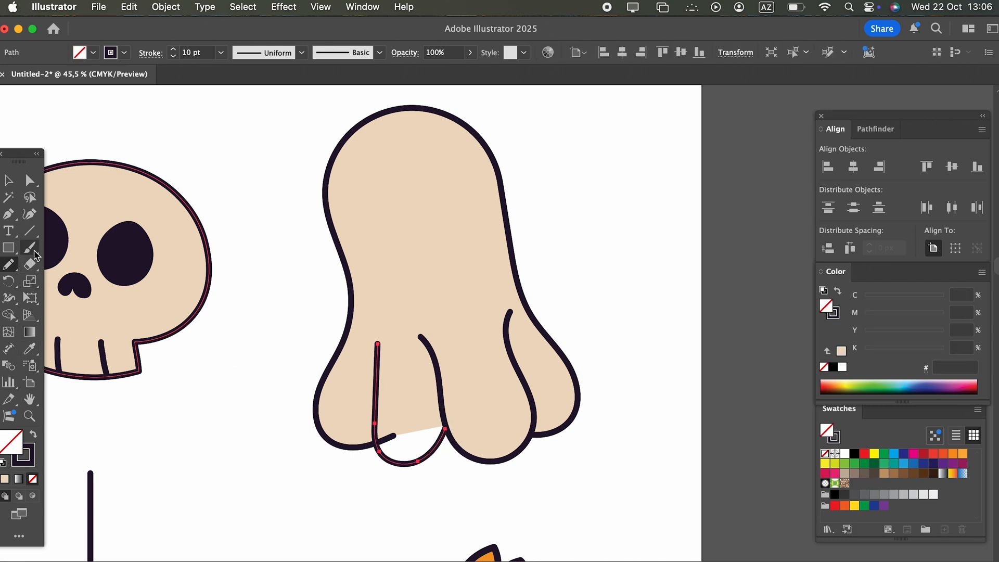
click(30, 349)
click(383, 314)
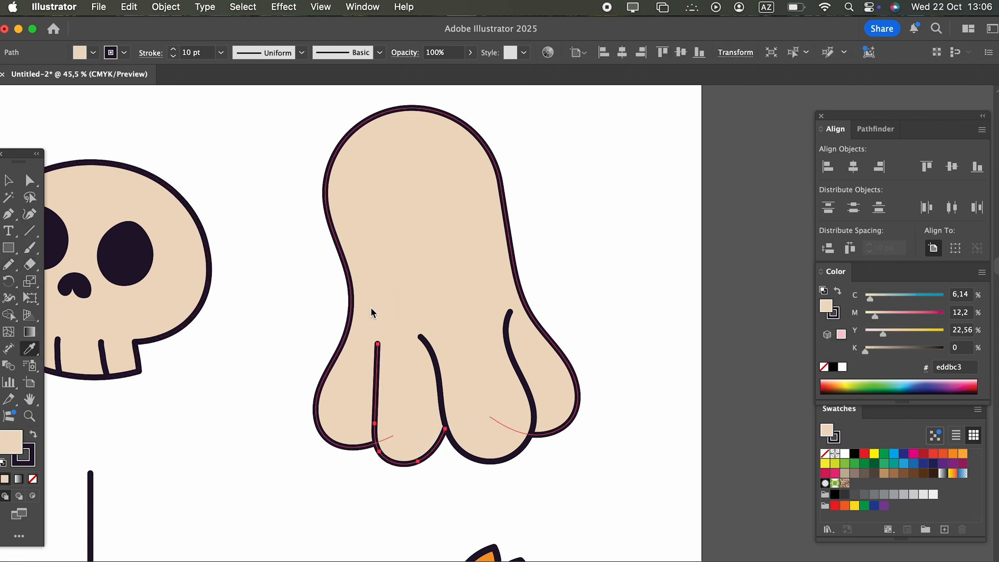
Step: Reshape the left edges of the two ghost drapes with the Curvature tool
click(30, 214)
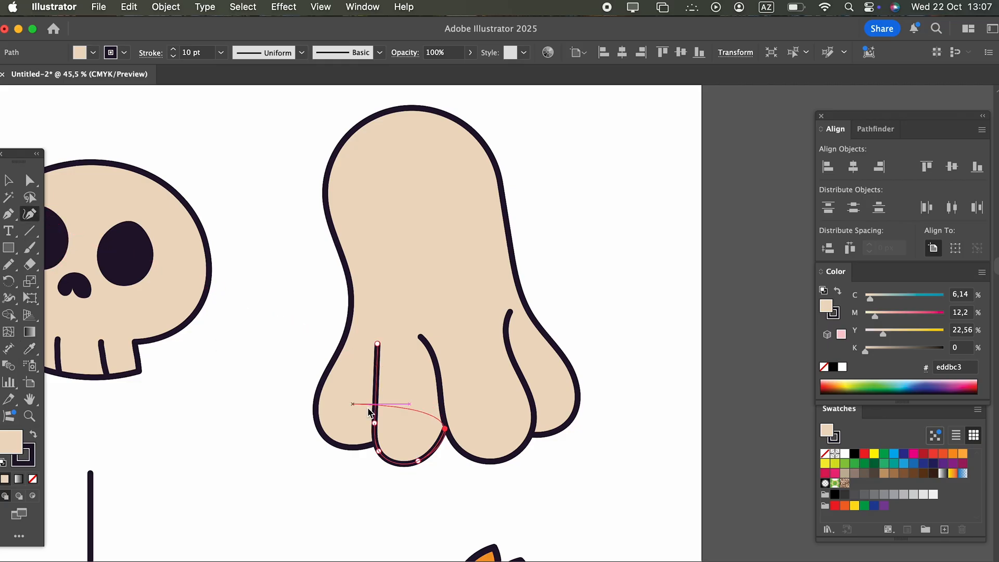
drag(376, 423, 382, 396)
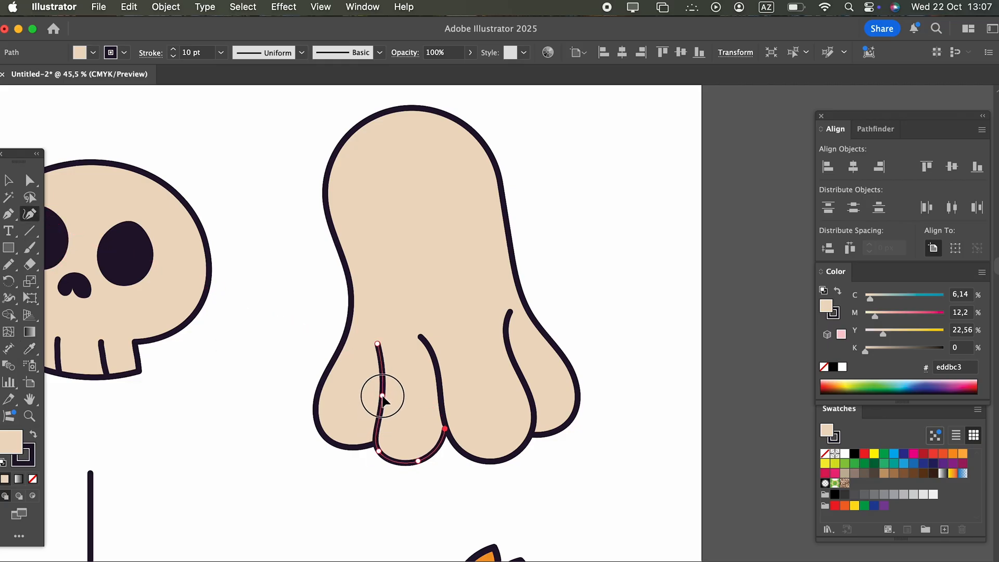
click(8, 180)
click(495, 391)
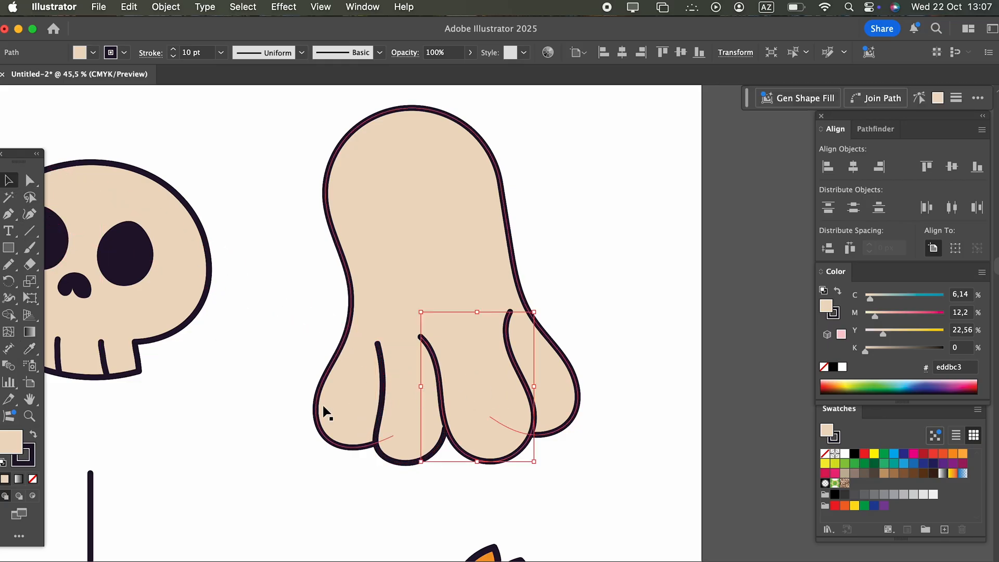
click(30, 214)
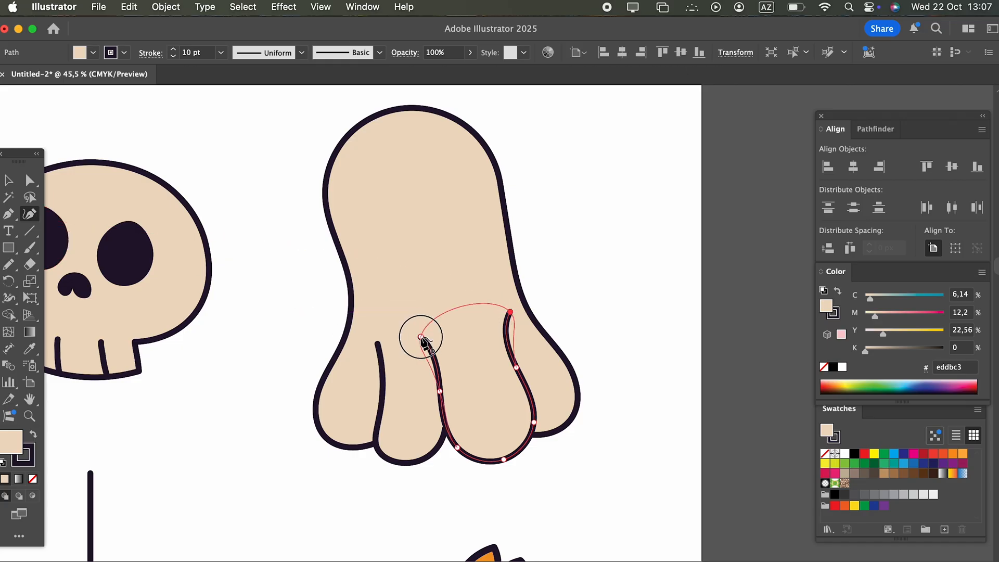
drag(421, 337, 429, 343)
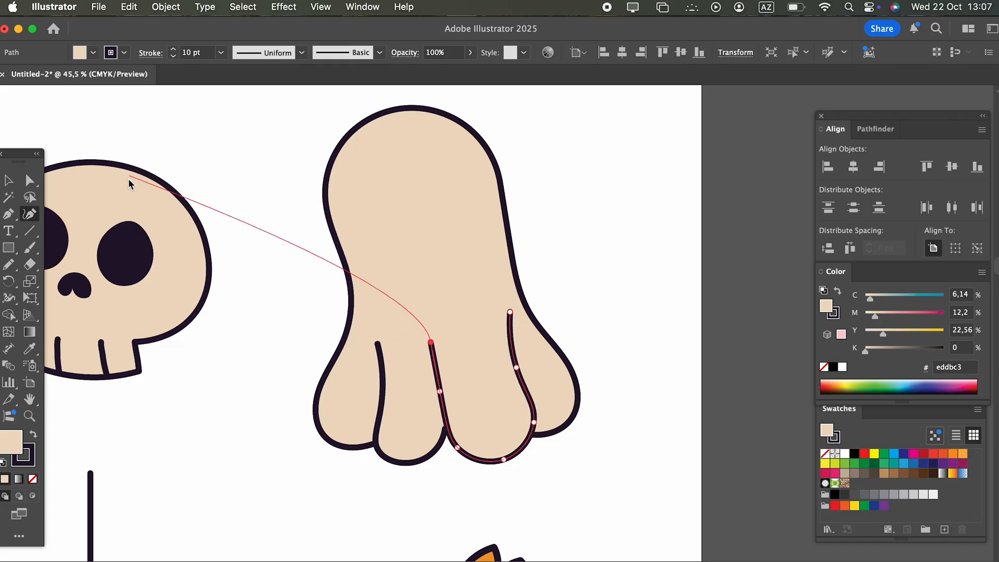
click(9, 180)
click(256, 128)
Step: Draw a closed rounded eye on the ghost's head with the Pencil and swap its fill and stroke colours
drag(282, 207, 220, 284)
key(z)
drag(326, 291, 475, 335)
mouse_move(431, 210)
mouse_down()
mouse_move(328, 210)
mouse_move(329, 280)
mouse_move(376, 314)
mouse_move(443, 264)
mouse_move(431, 216)
mouse_up()
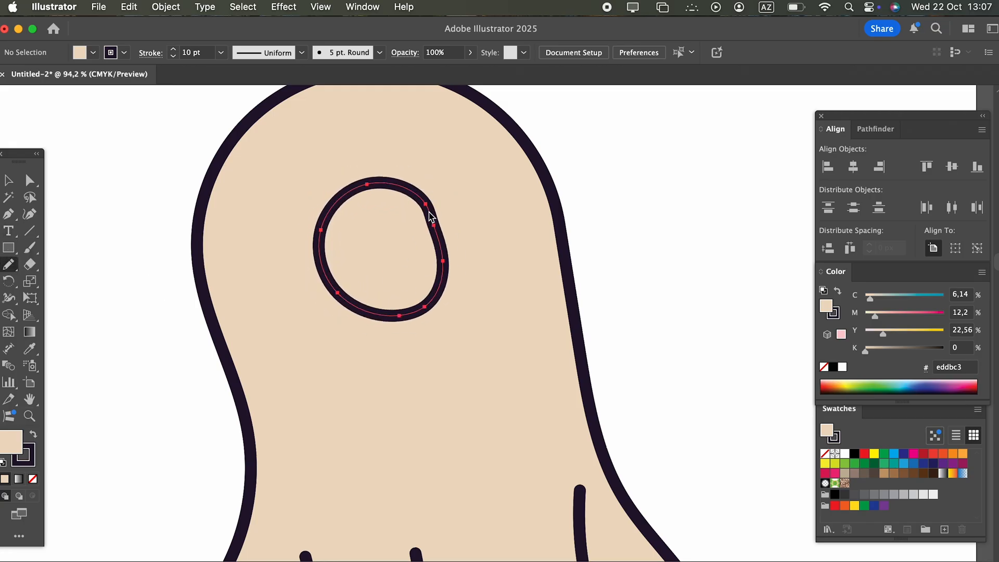
click(34, 432)
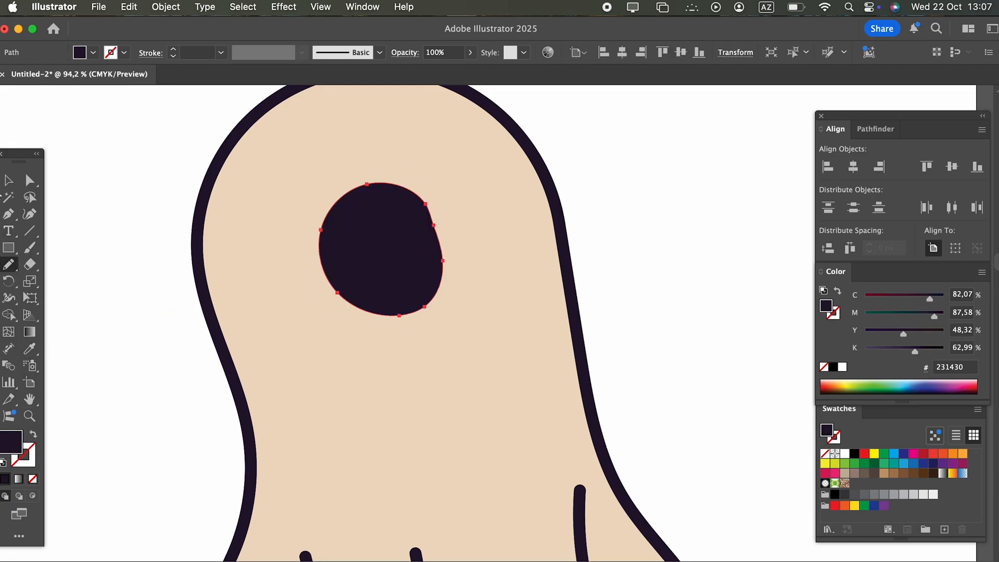
Step: Shrink the ghost's eye slightly and reposition it on the head
key(v)
drag(445, 319, 427, 294)
drag(381, 261, 396, 268)
Step: Reflect a copy of the ghost's eye about the vertical axis, place it beside the original and rotate it slightly
click(157, 11)
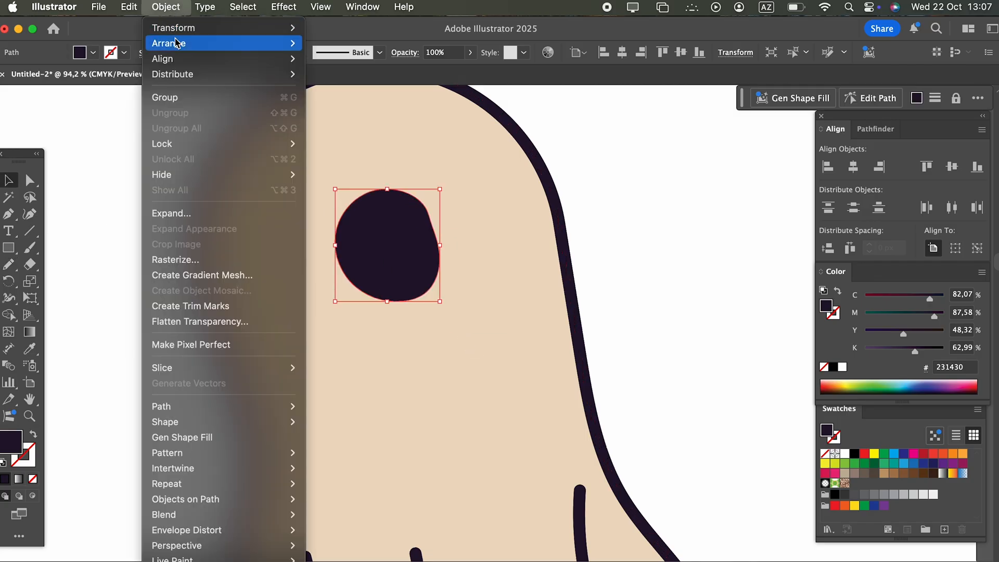
mouse_move(172, 27)
click(325, 82)
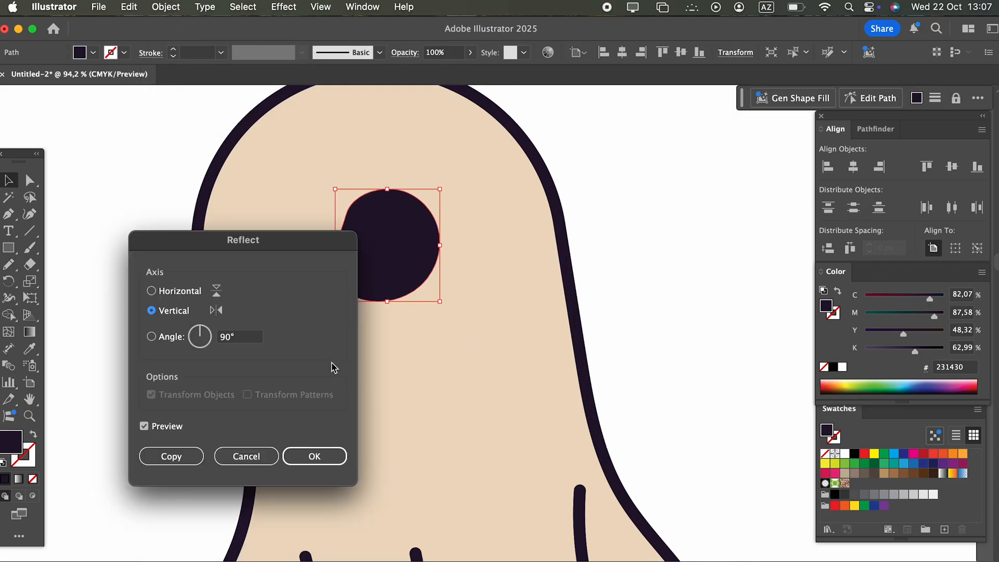
click(150, 455)
drag(374, 252, 257, 260)
drag(326, 318, 335, 283)
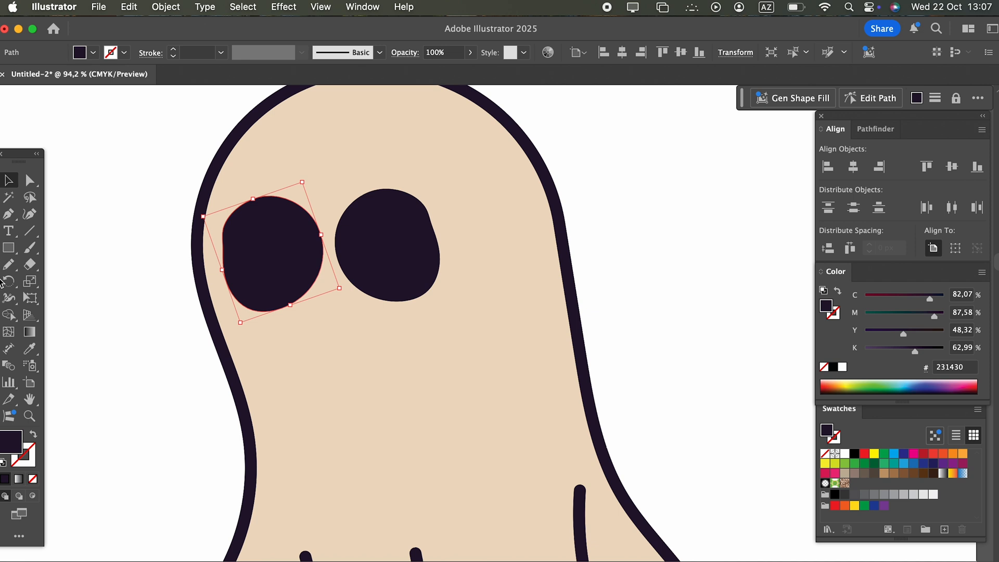
Step: Draw a closed, slanted oval mouth with a dark fill below the ghost's eyes using the Pencil
click(9, 264)
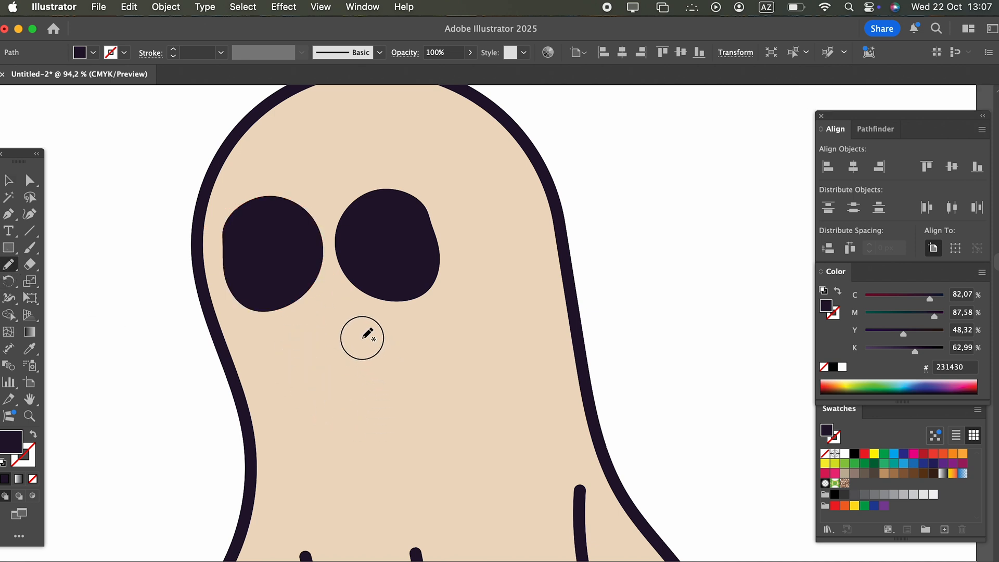
drag(351, 327, 322, 314)
click(290, 256)
key(z)
drag(290, 256, 194, 334)
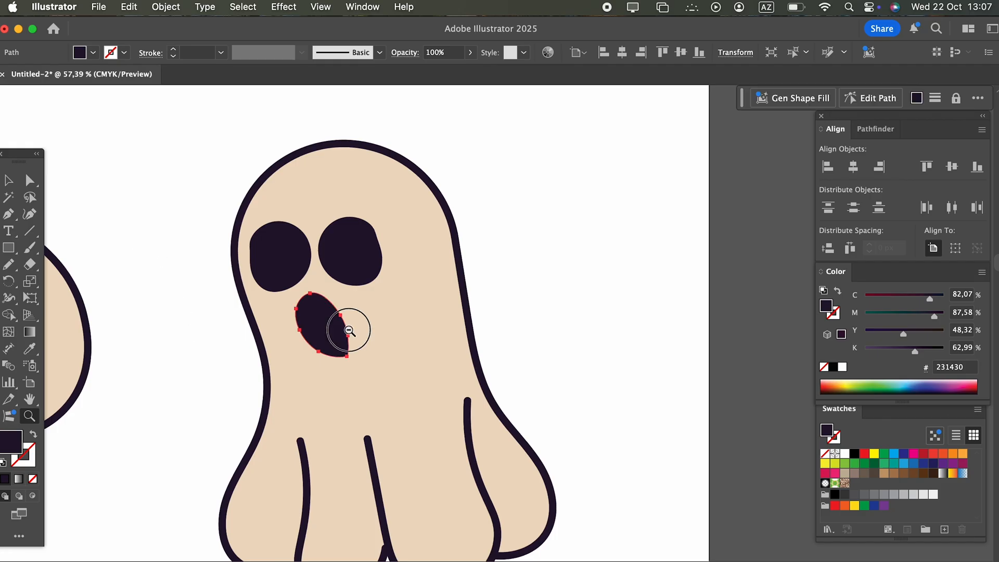
drag(391, 262, 290, 314)
drag(414, 445, 466, 456)
Step: Bring the ghost's middle drape in front of the smaller drape beside it and adjust the smaller drape's position
click(10, 182)
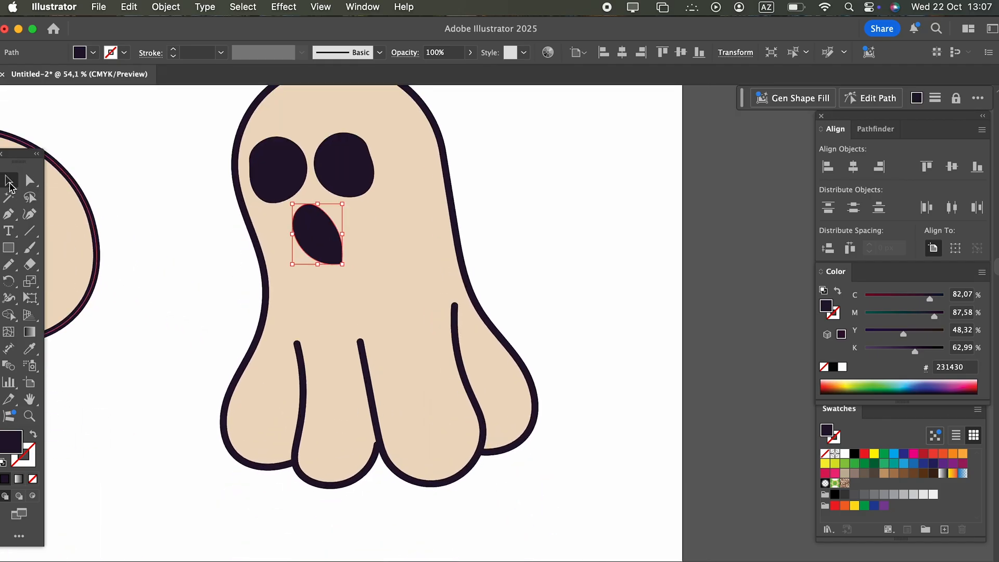
drag(337, 485, 338, 485)
click(508, 412)
click(434, 414)
right_click(430, 354)
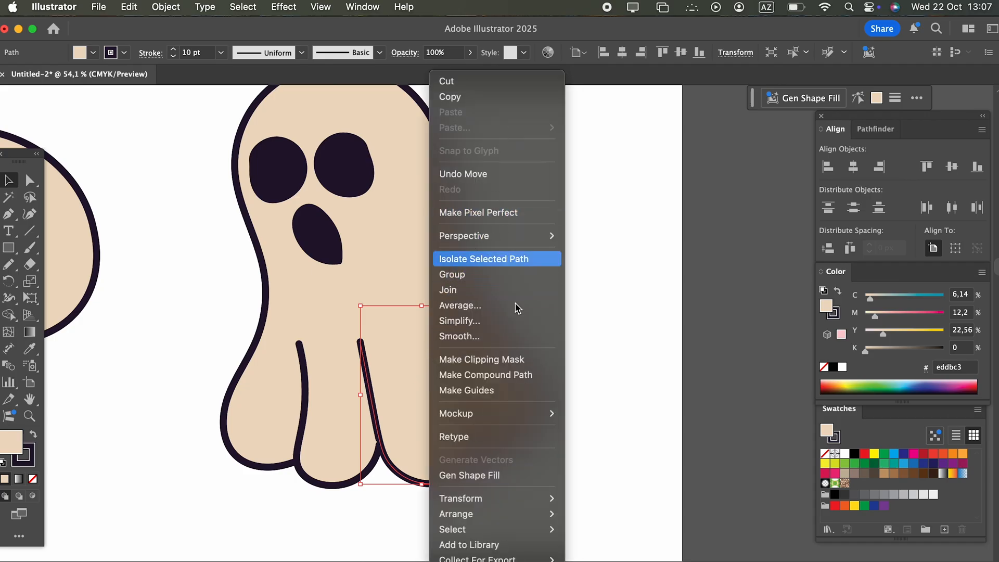
click(408, 408)
right_click(437, 397)
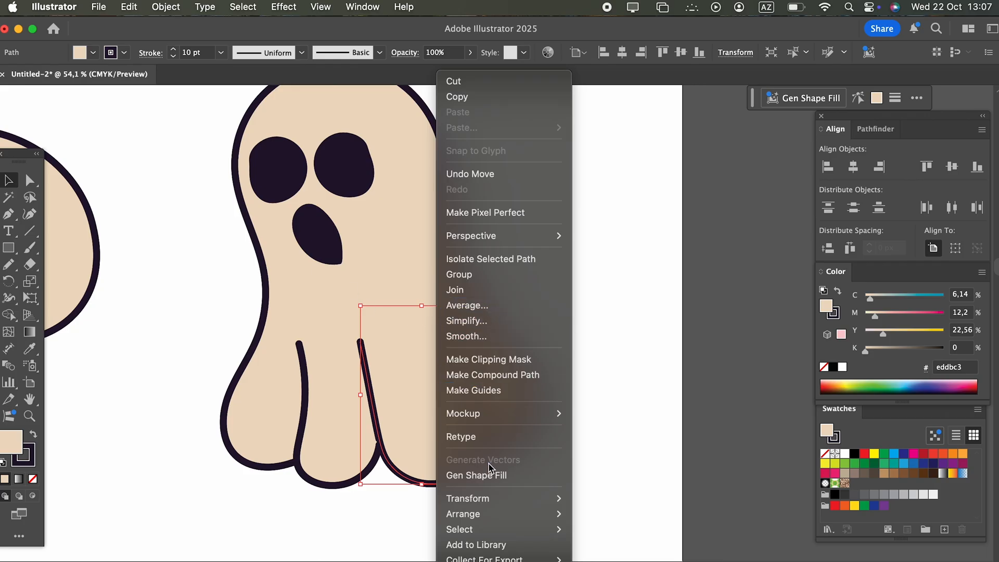
mouse_move(509, 518)
click(590, 505)
click(592, 503)
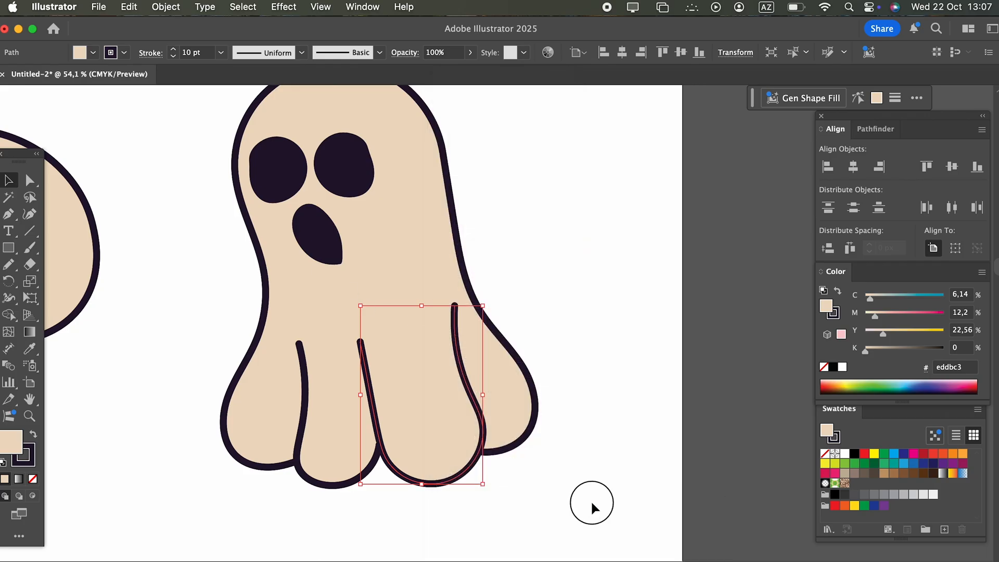
drag(360, 476, 365, 474)
click(357, 484)
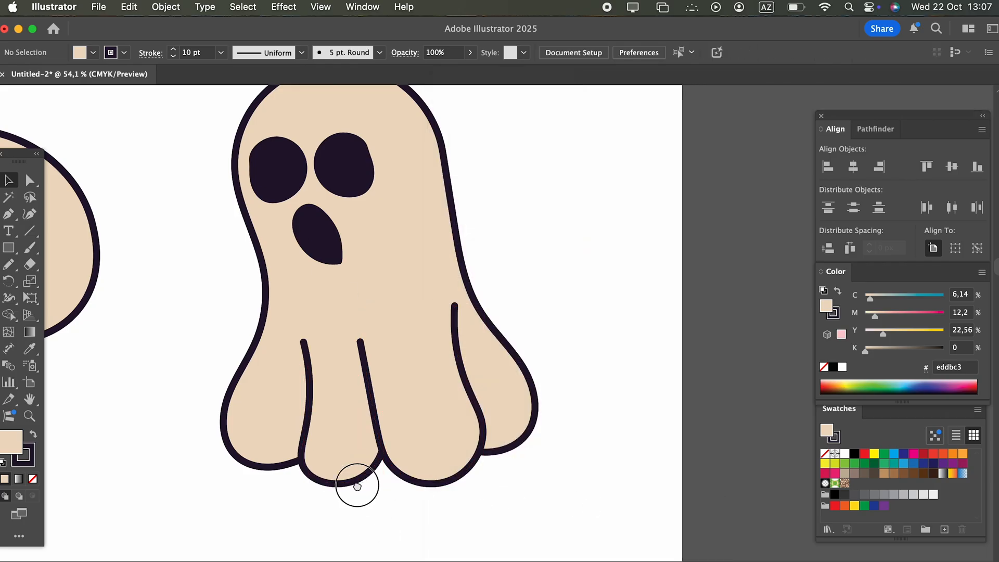
Step: Select all parts of the ghost and group them
scroll(359, 481, up, 2)
scroll(359, 482, right, 2)
key(z)
drag(247, 177, 340, 253)
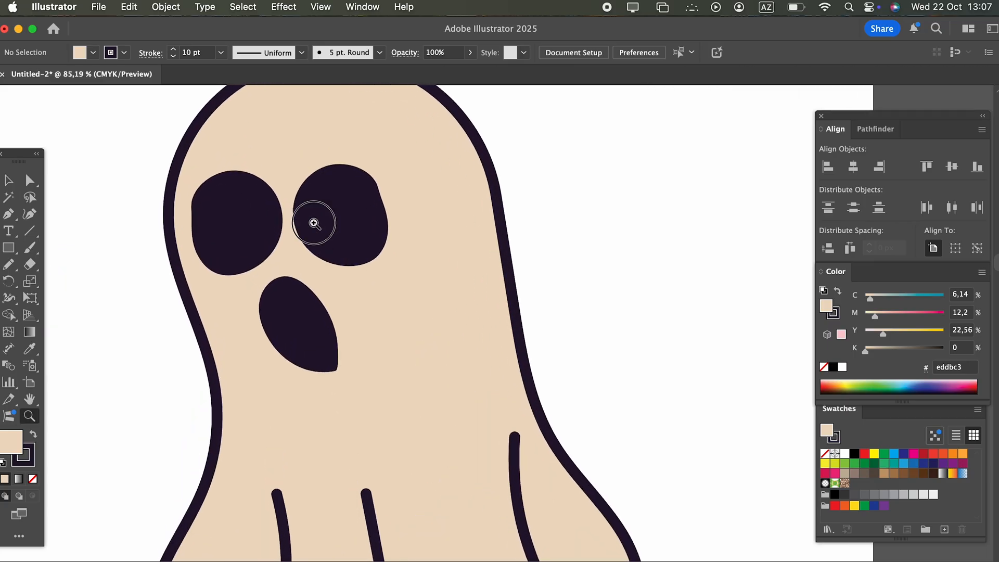
drag(314, 223, 122, 264)
click(5, 182)
drag(470, 447, 227, 182)
click(167, 8)
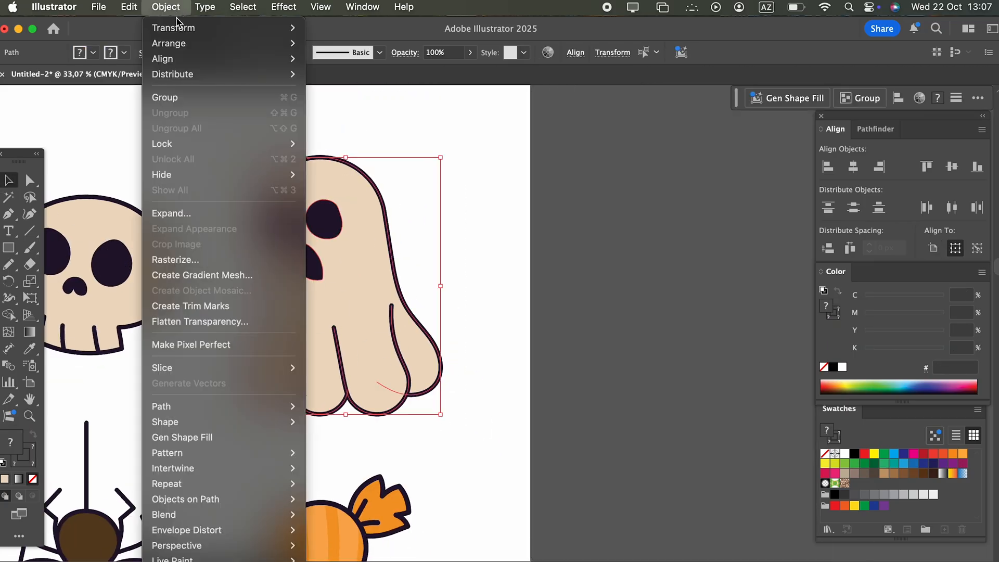
click(169, 99)
click(218, 237)
Step: Swap the skull and spider so the spider sits in the upper row, adjust the candy, and shift the whole set up on the artboard
key(z)
drag(241, 225, 326, 273)
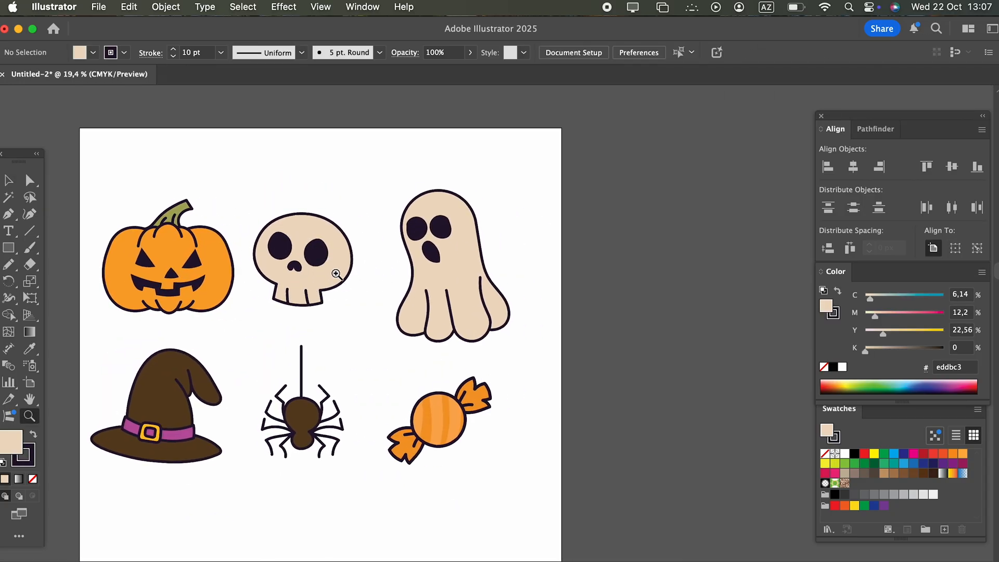
click(9, 180)
drag(333, 406, 391, 458)
drag(327, 296, 303, 307)
drag(320, 489, 336, 442)
drag(446, 444, 458, 446)
drag(545, 479, 114, 310)
drag(179, 281, 194, 259)
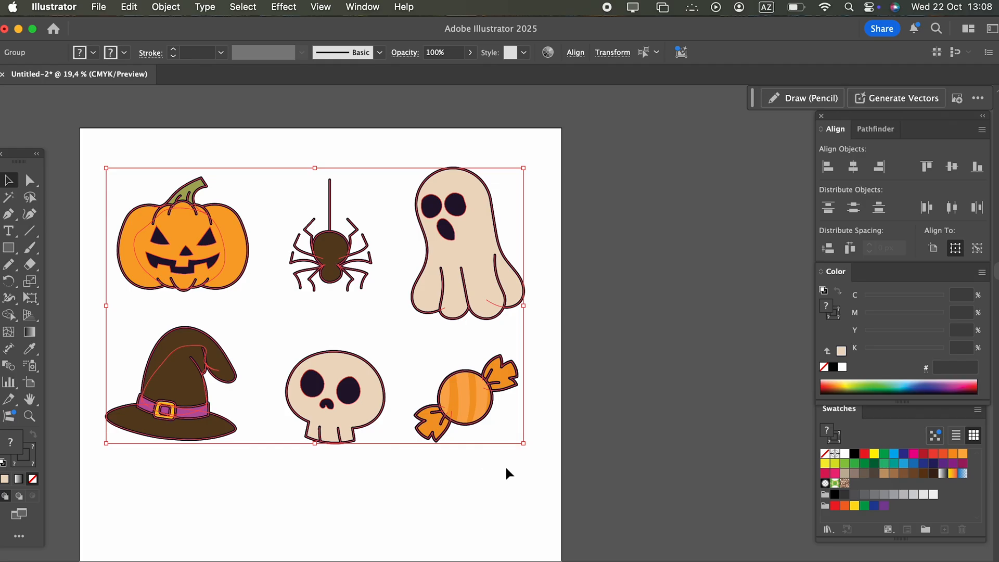
click(503, 467)
Step: Draw a slightly bowed upright line below the bottom row with the Pencil as one side of a new fan-shaped piece
drag(458, 483, 491, 401)
drag(278, 444, 469, 452)
click(375, 394)
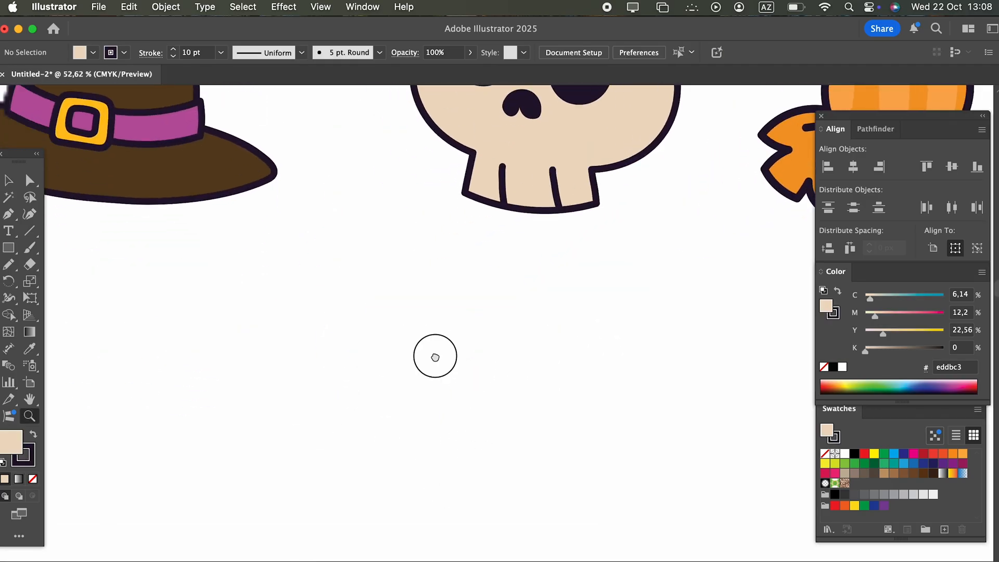
drag(312, 419, 308, 327)
drag(309, 329, 375, 352)
key(super+z)
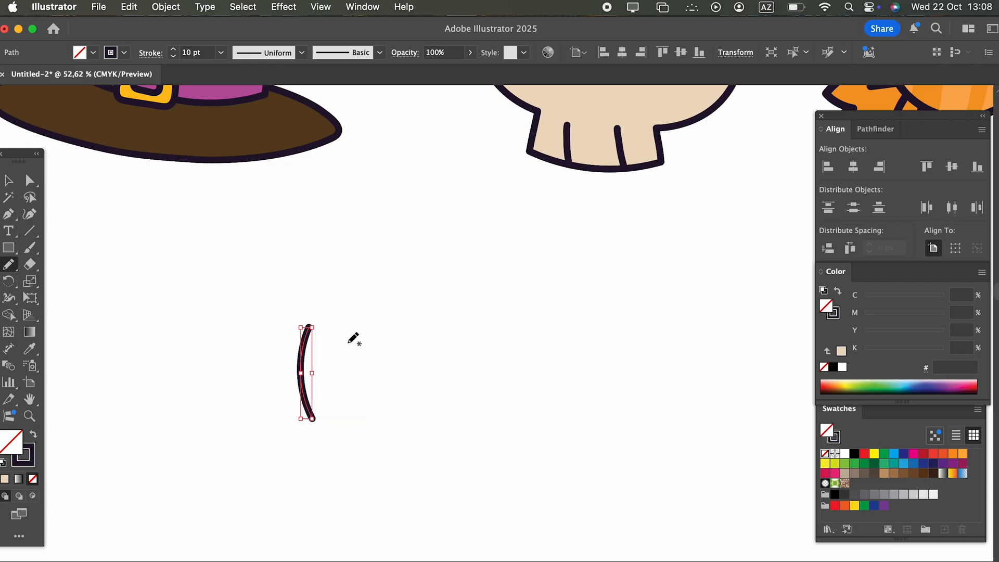
mouse_move(311, 329)
mouse_down()
mouse_move(489, 383)
mouse_move(504, 397)
mouse_up()
key(super+z)
Step: Continue the line into a fan-shaped outline with a V-notch, a pointed corner and a curved lower edge, and fill it light orange f9c07d
mouse_move(314, 327)
mouse_down()
mouse_move(379, 345)
mouse_move(367, 365)
mouse_move(397, 345)
mouse_move(475, 397)
mouse_move(318, 456)
mouse_up()
click(30, 416)
drag(228, 411, 160, 415)
drag(254, 454, 337, 347)
click(338, 346)
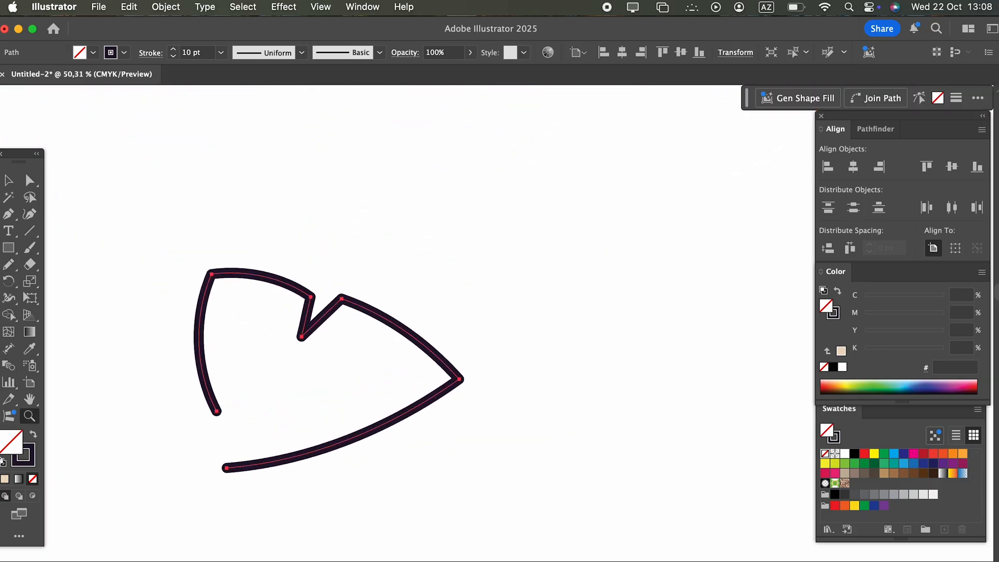
double_click(2, 446)
drag(709, 232, 727, 218)
click(973, 220)
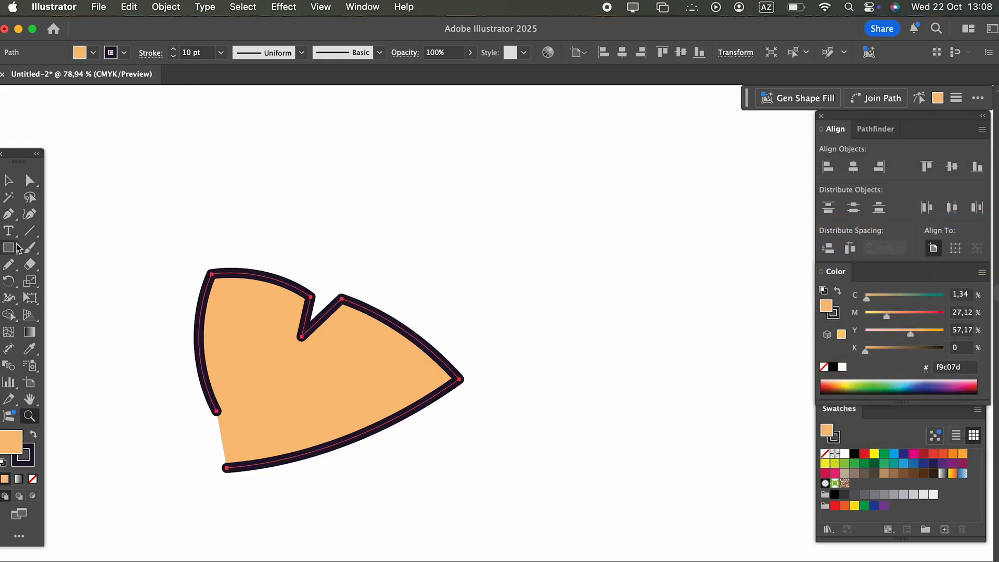
Step: Move the free end of the fan's lower edge inward and bow that edge outward with the Curvature tool
click(29, 213)
drag(225, 468, 272, 437)
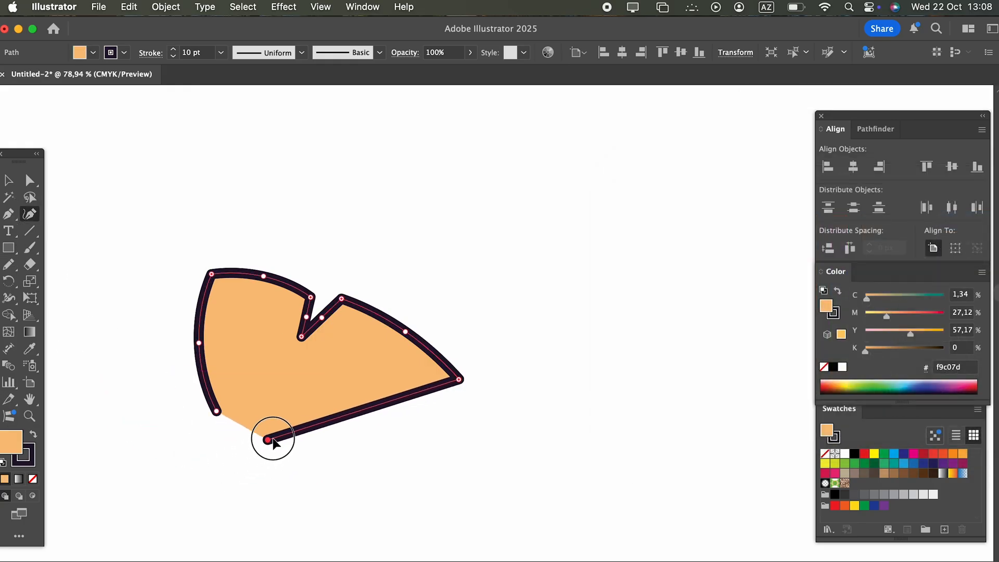
click(378, 425)
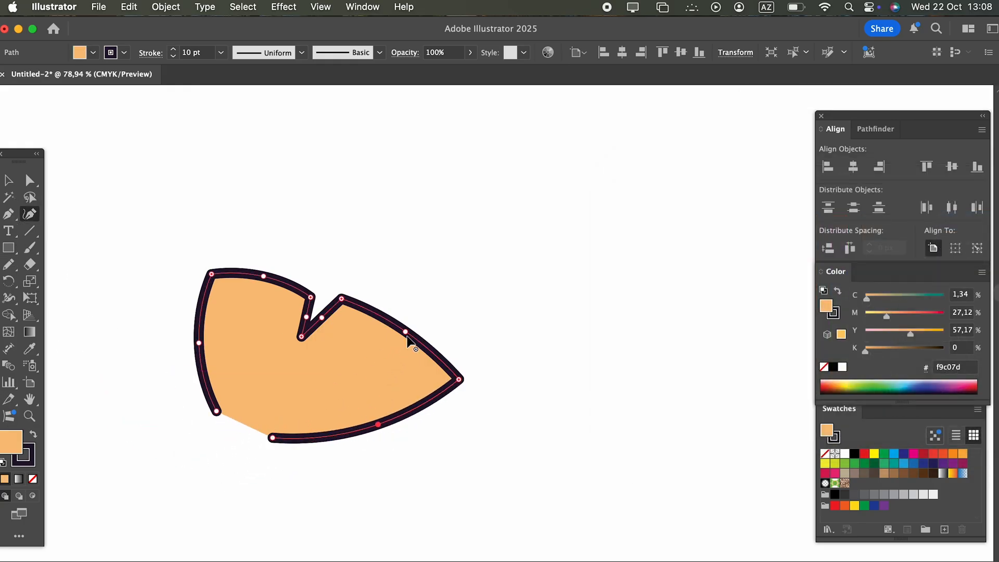
click(6, 179)
click(492, 393)
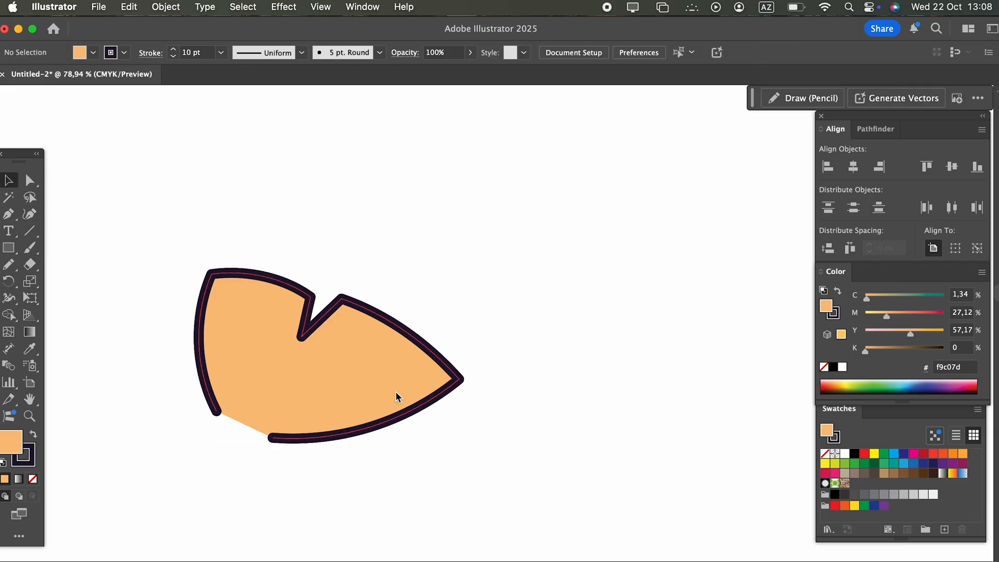
Step: Draw a closed, rounded tie band across the fan's open end with the Pencil and fill it brown b28550
drag(373, 380, 383, 265)
click(60, 243)
key(z)
drag(184, 214, 281, 302)
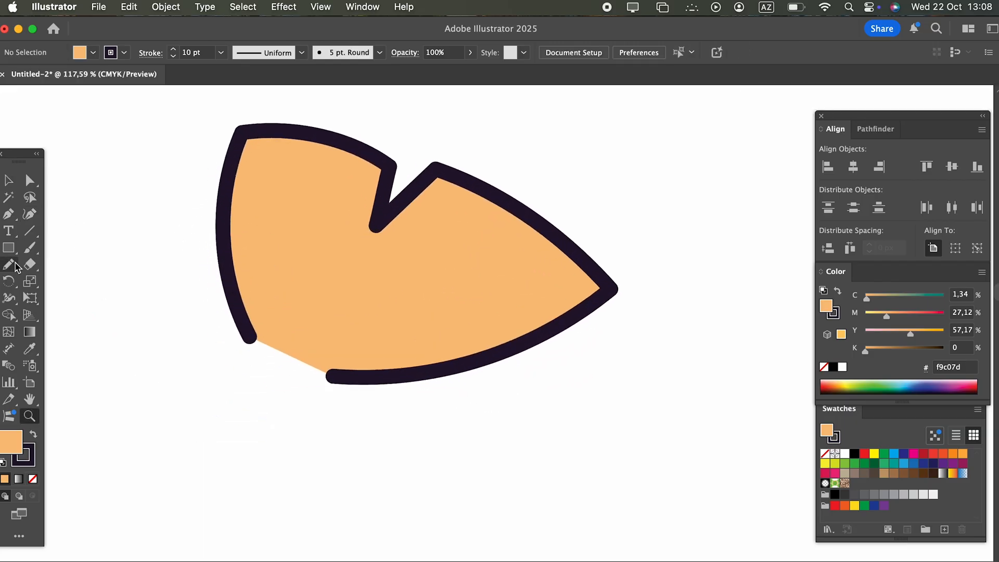
mouse_move(244, 341)
mouse_down()
mouse_move(353, 392)
mouse_move(338, 426)
mouse_move(207, 385)
mouse_move(208, 346)
mouse_up()
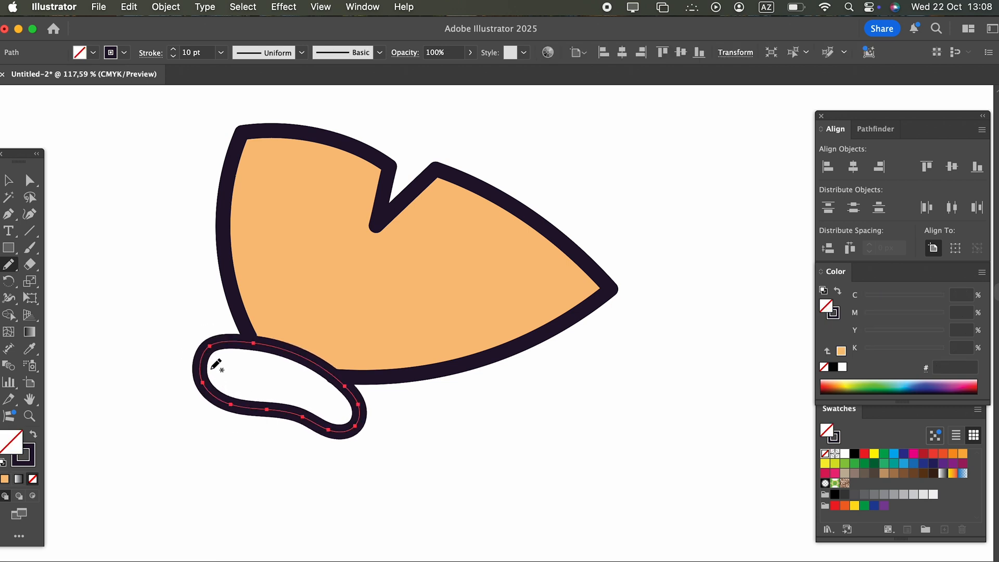
double_click(14, 449)
drag(725, 307, 737, 268)
click(960, 225)
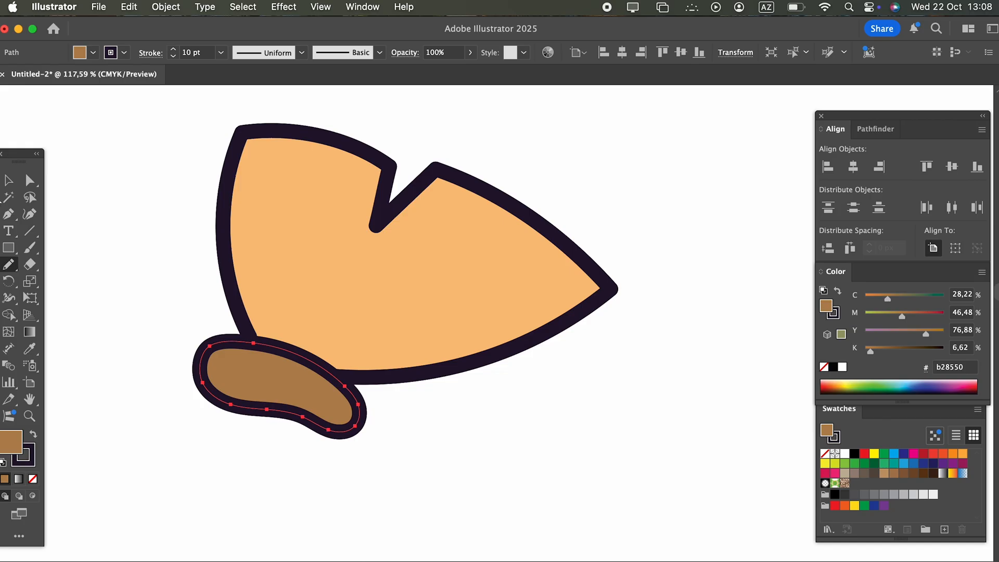
Step: Move the brown band up so it overlaps the open end of the fan
click(10, 179)
drag(319, 420, 334, 403)
click(465, 438)
Step: Draw four curved fold lines on the fan with the Pencil, two rising from the band and two from the outer edge
click(11, 267)
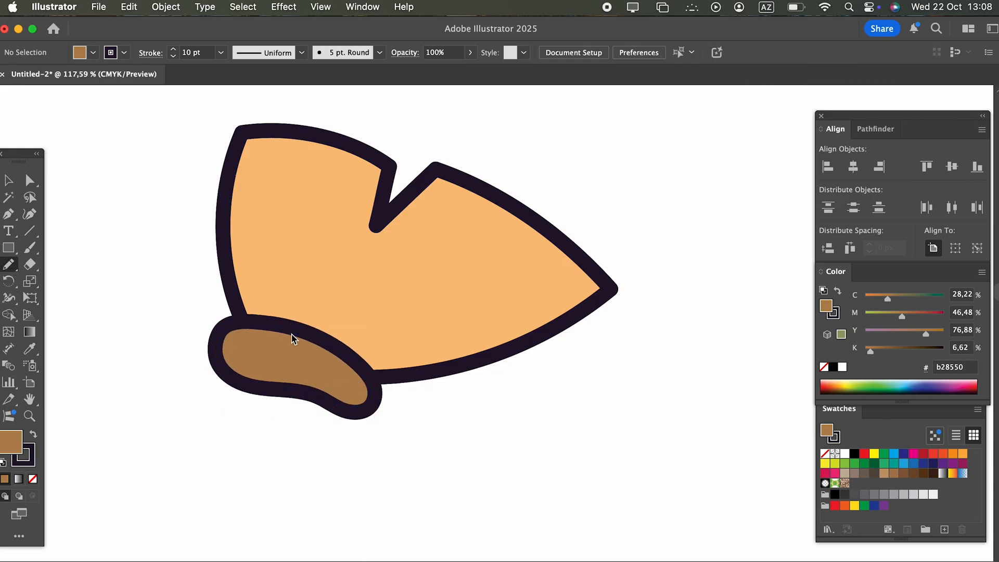
drag(274, 341, 256, 200)
drag(309, 339, 297, 256)
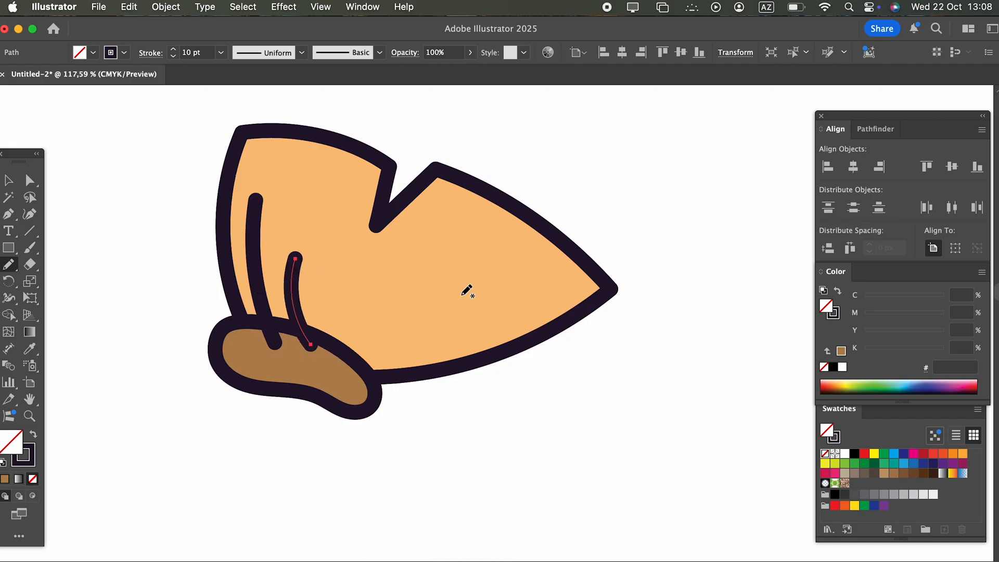
mouse_move(529, 222)
mouse_down()
mouse_move(485, 269)
mouse_move(433, 297)
mouse_up()
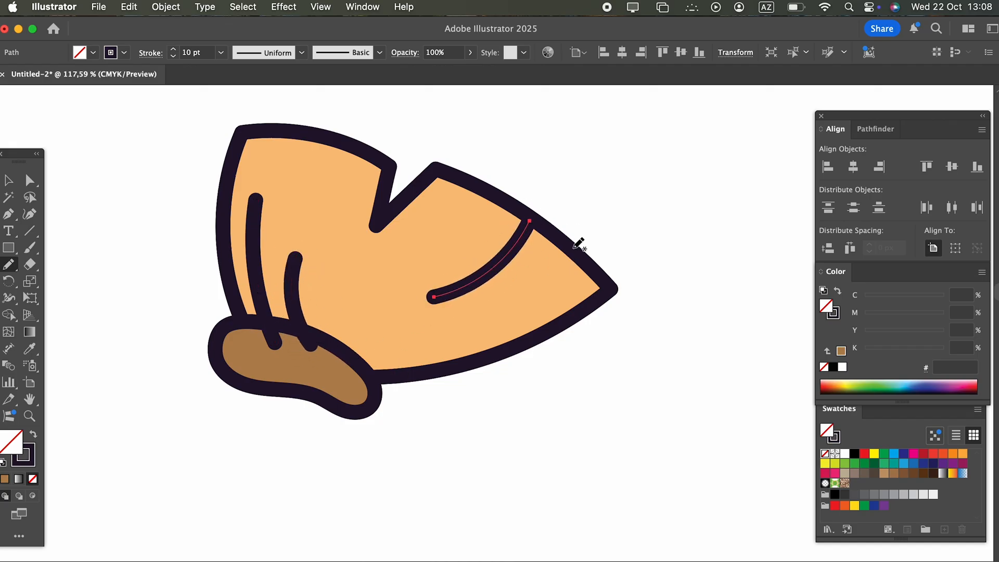
super+click(573, 257)
drag(569, 252, 501, 318)
Step: Bring the brown band to the front so it covers the ends of the fold lines
key(z)
mouse_move(541, 289)
mouse_down()
mouse_move(421, 323)
mouse_move(492, 309)
mouse_up()
click(7, 180)
click(223, 331)
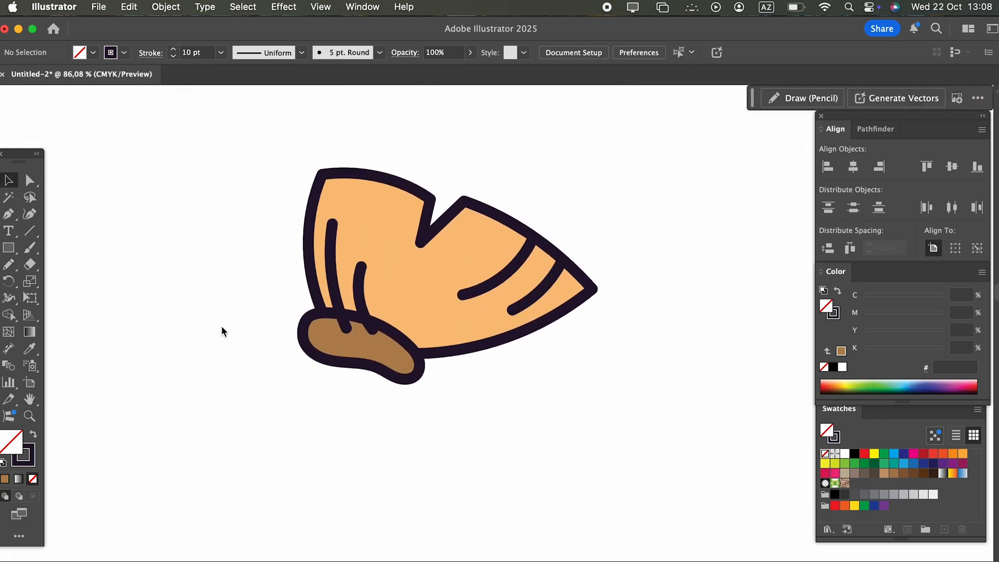
click(394, 375)
click(151, 9)
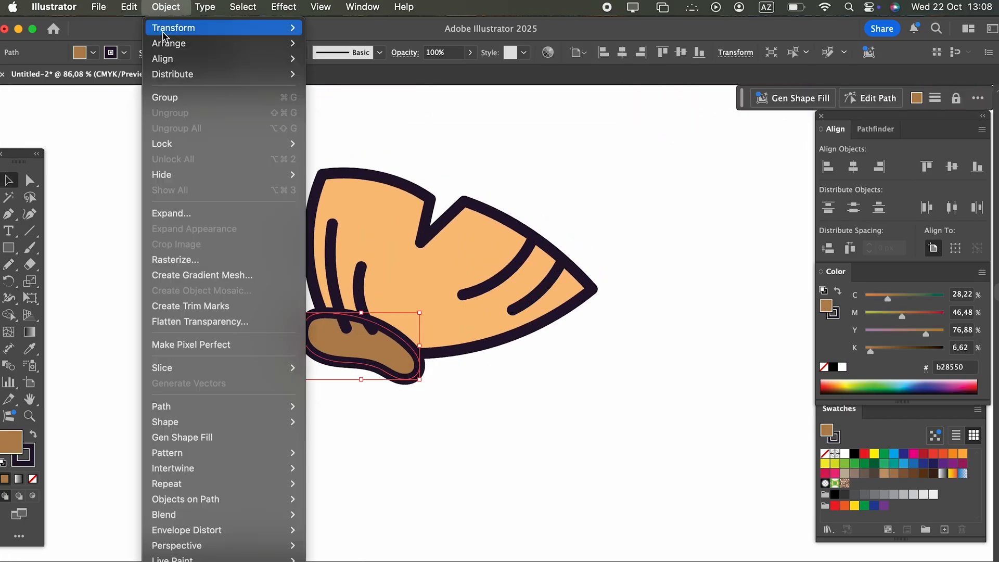
mouse_move(164, 44)
key(shift+super+bracketright)
click(546, 450)
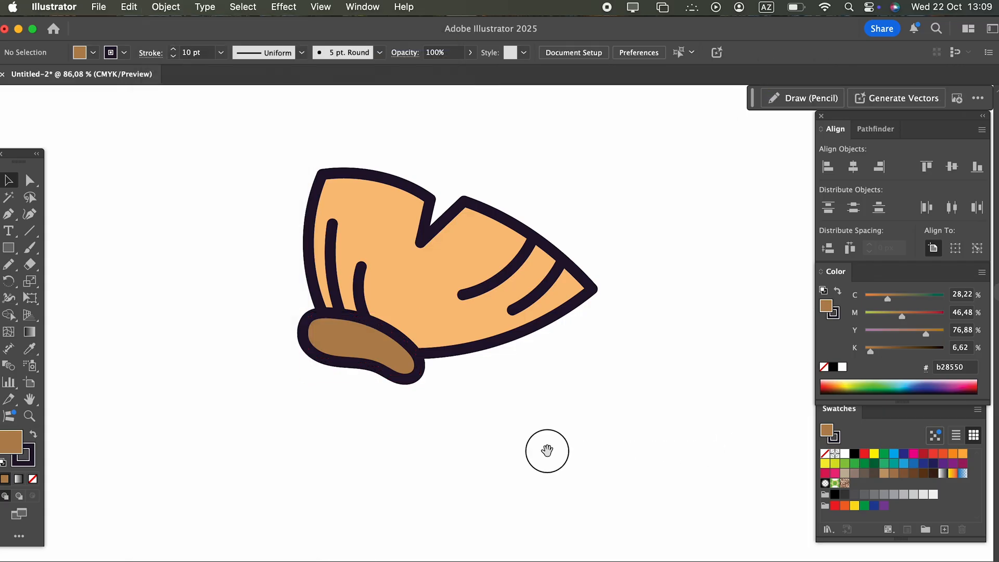
Step: Draw a larger flared outline with a small notch in its lower edge, starting and ending at the brown band
key(z)
drag(560, 435, 588, 400)
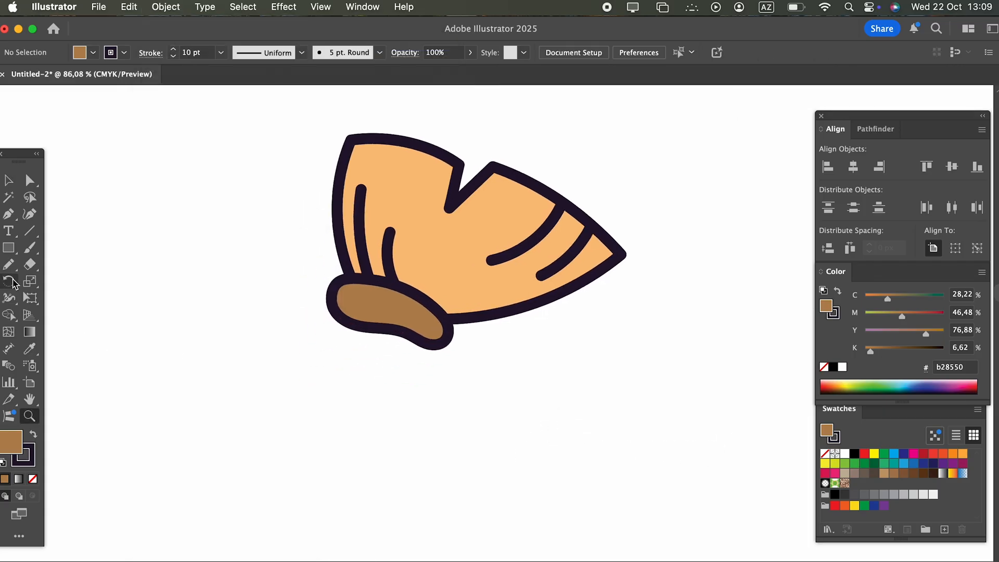
mouse_move(361, 314)
mouse_down()
mouse_move(76, 441)
mouse_move(226, 560)
mouse_up()
drag(231, 493, 222, 441)
scroll(223, 441, down, 2)
mouse_move(208, 479)
mouse_down()
mouse_move(247, 439)
mouse_move(232, 487)
mouse_move(583, 560)
mouse_up()
scroll(391, 350, down, 2)
scroll(390, 349, right, 2)
scroll(390, 350, down, 2)
scroll(390, 350, right, 5)
mouse_move(445, 472)
mouse_down()
mouse_move(438, 430)
mouse_move(230, 139)
mouse_up()
key(z)
drag(239, 174, 197, 206)
drag(197, 206, 405, 447)
Step: Fill the larger lower shape with the fan's light orange using the Eyedropper
key(i)
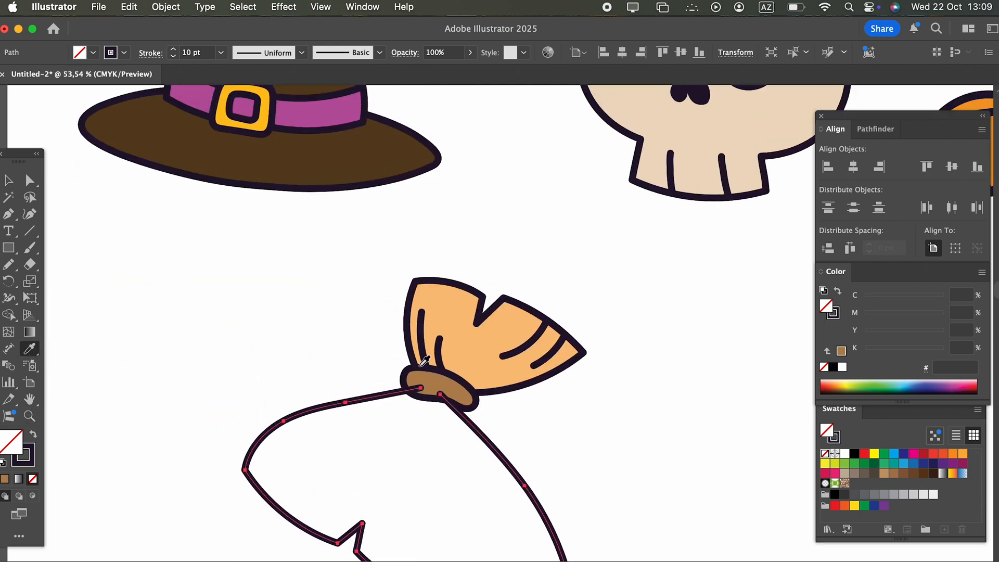
click(495, 350)
scroll(390, 250, down, 3)
scroll(390, 249, right, 2)
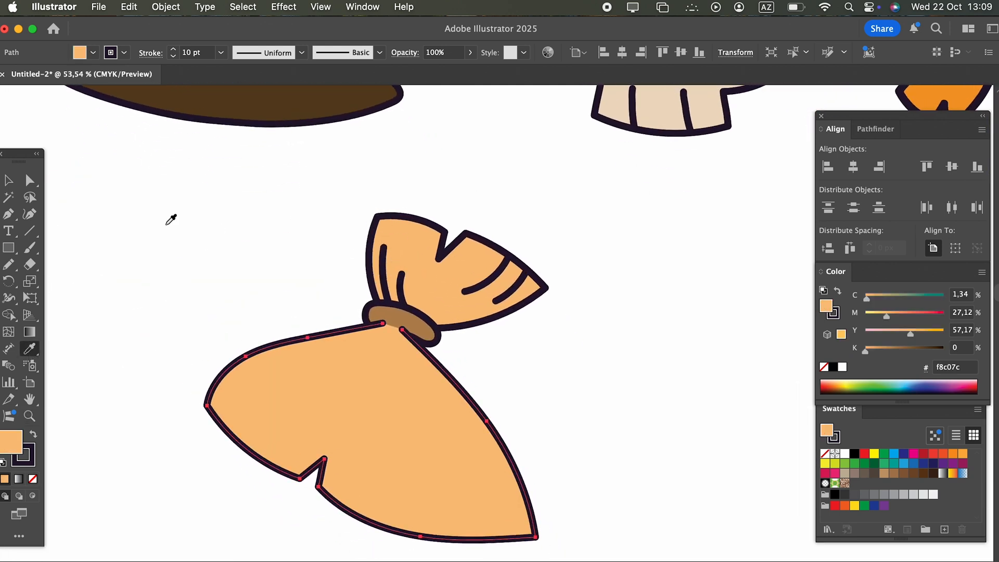
Step: Reshape the lower shape's left lobe with the Curvature tool, pulling its corner, bottom curve and notch edge outward
click(29, 214)
drag(207, 405, 177, 408)
drag(247, 449, 216, 486)
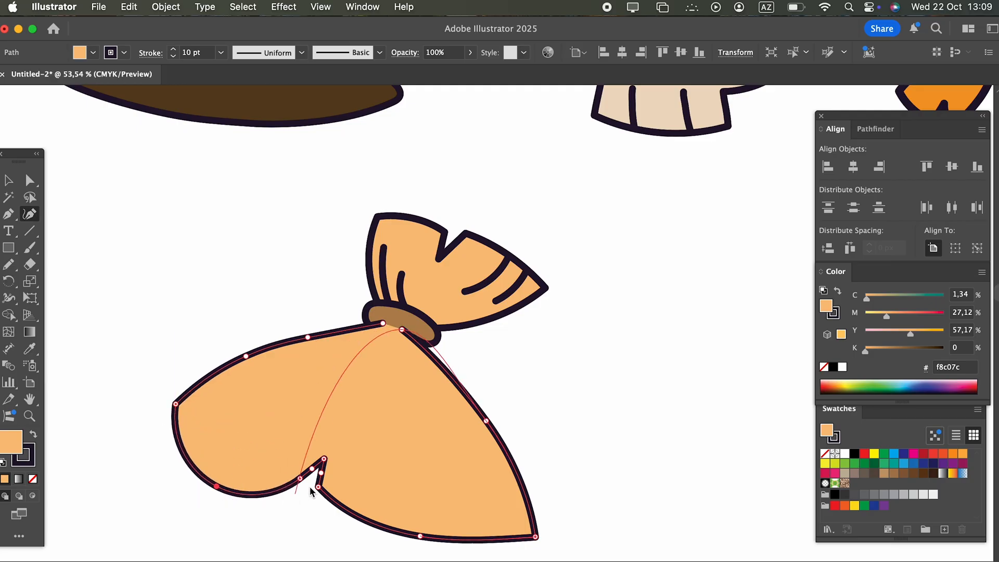
drag(300, 478, 269, 508)
scroll(266, 468, down, 3)
scroll(265, 469, right, 1)
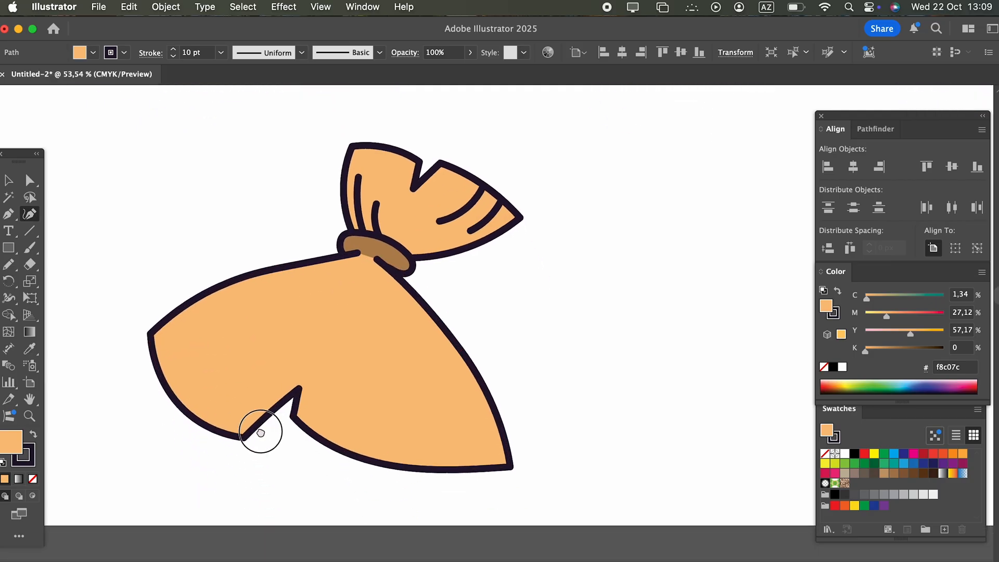
Step: Reshape the lower shape's right lobe and outer corners with the Curvature tool, pulling the bottom right corner inward and curving both sides
drag(292, 419, 265, 450)
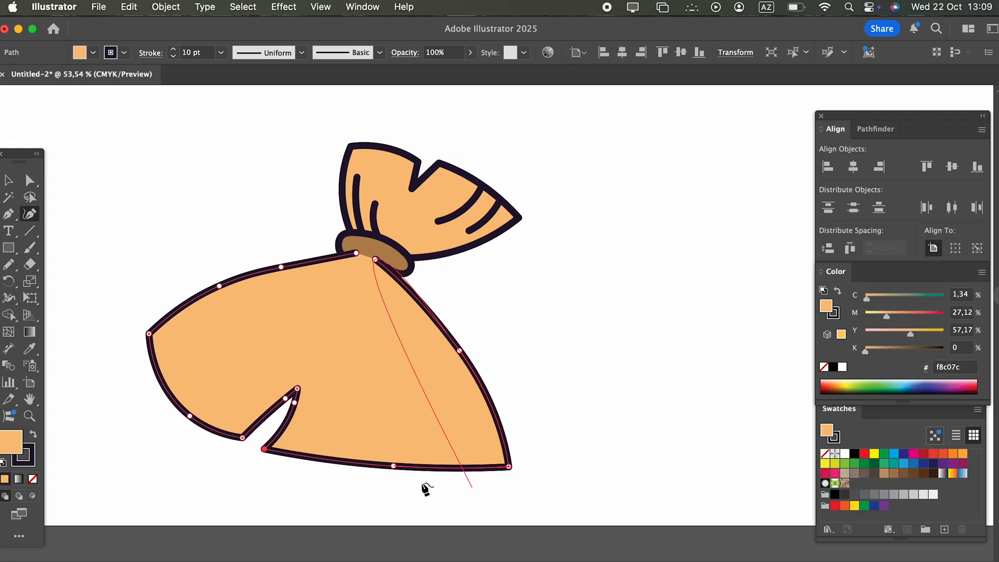
drag(393, 466, 377, 482)
drag(508, 468, 462, 492)
drag(461, 353, 447, 358)
drag(282, 268, 297, 259)
drag(149, 335, 136, 352)
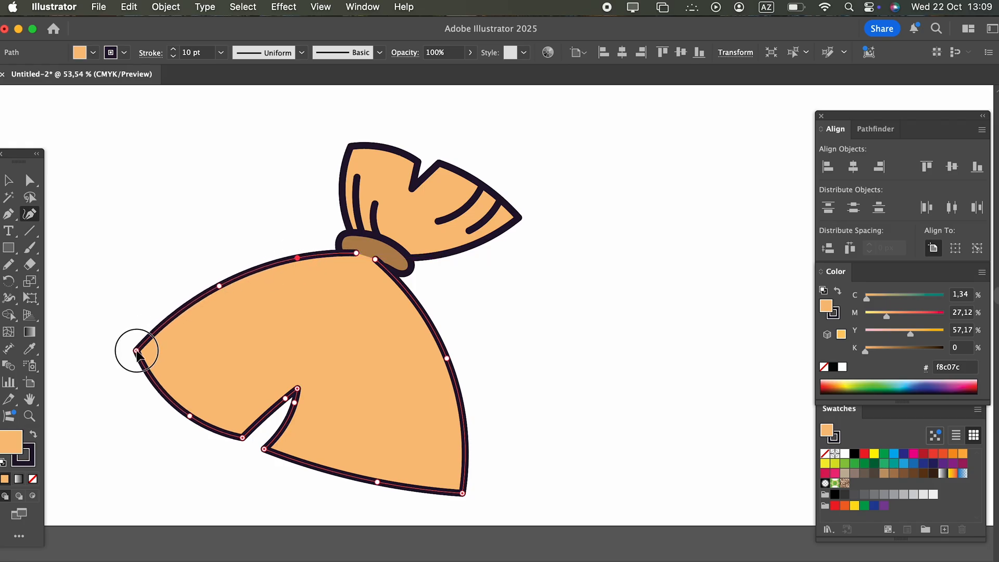
Step: Narrow and shorten the notch in the lower edge by moving its tip and side points closer together
drag(288, 413, 254, 420)
drag(297, 388, 278, 407)
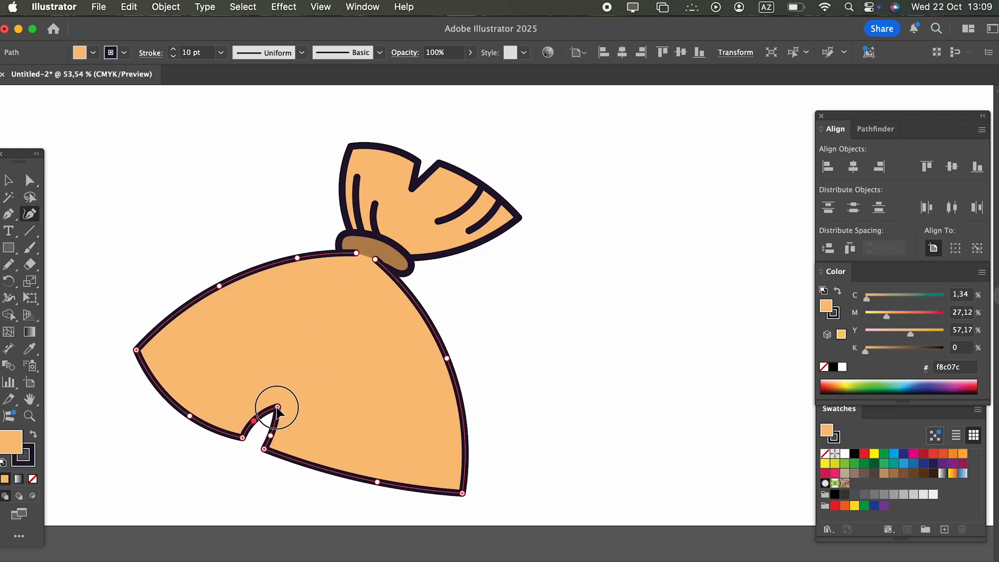
click(264, 435)
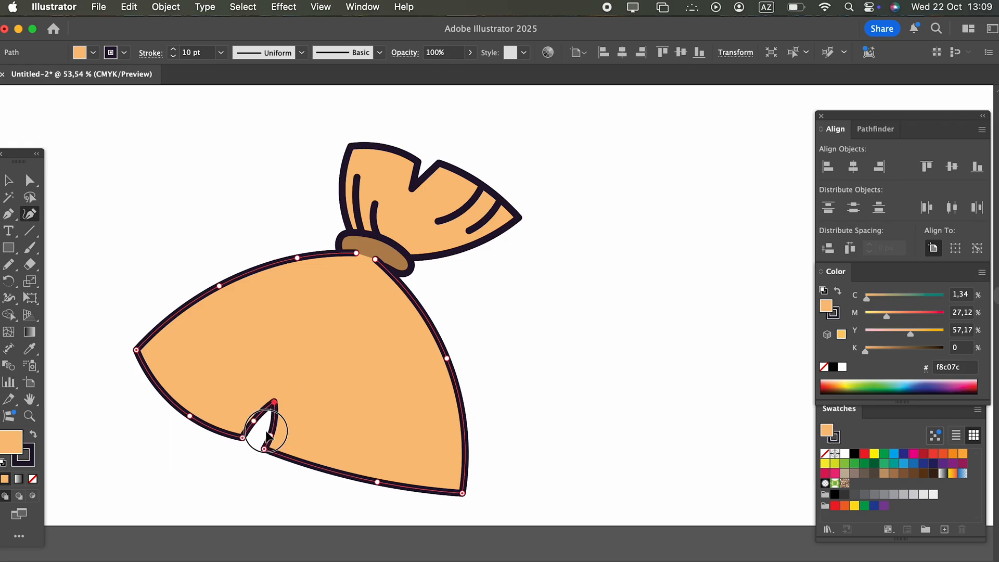
drag(264, 448, 258, 444)
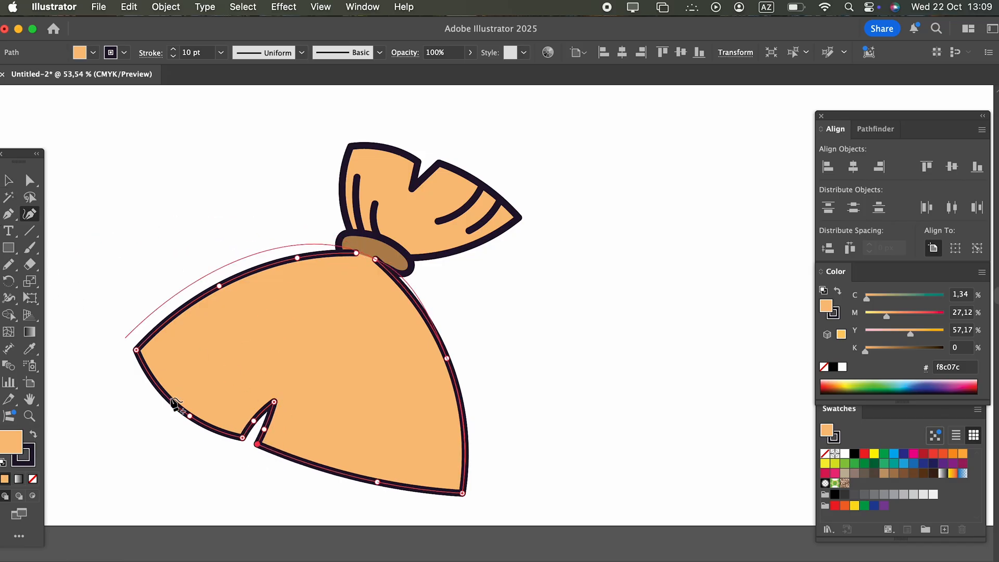
Step: Add a second small curved notch to the lower shape's edge near its left corner
mouse_move(159, 383)
mouse_down()
mouse_move(173, 360)
mouse_move(145, 367)
mouse_move(163, 380)
mouse_up()
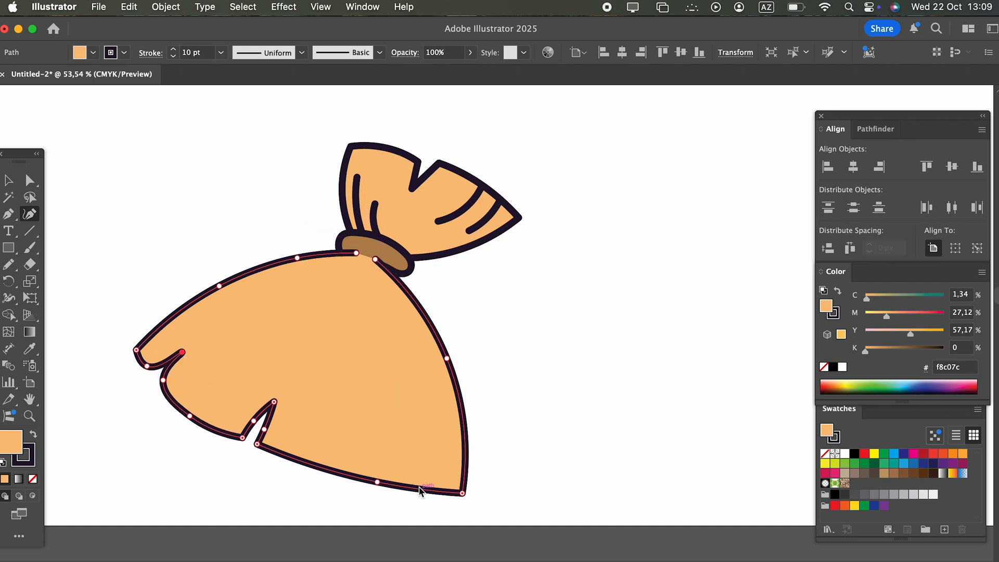
click(9, 180)
click(150, 187)
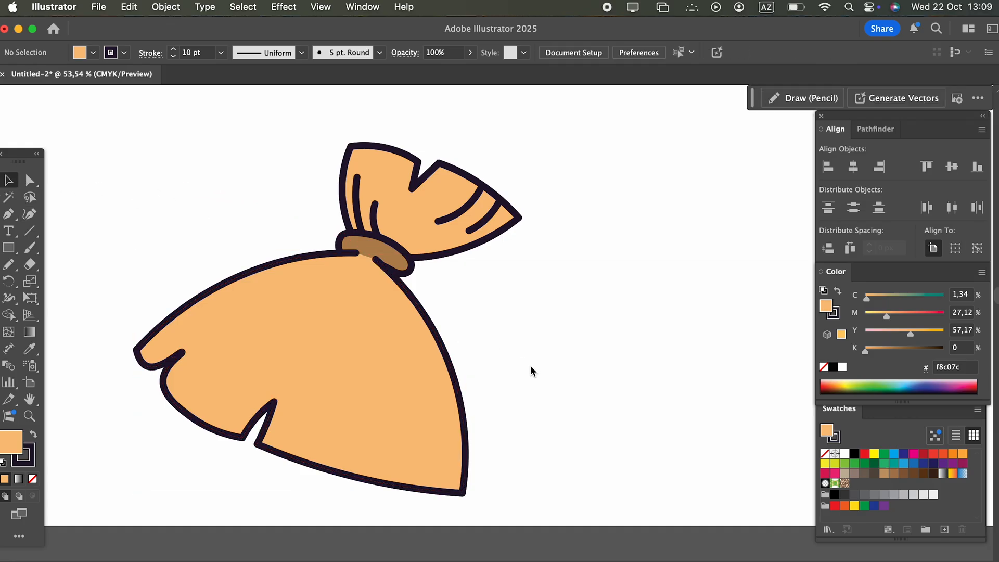
Step: Draw six curved fold lines on the lower shape with the Pencil: two below the band, two at lower right, two near the left notch
drag(531, 367, 512, 376)
click(10, 265)
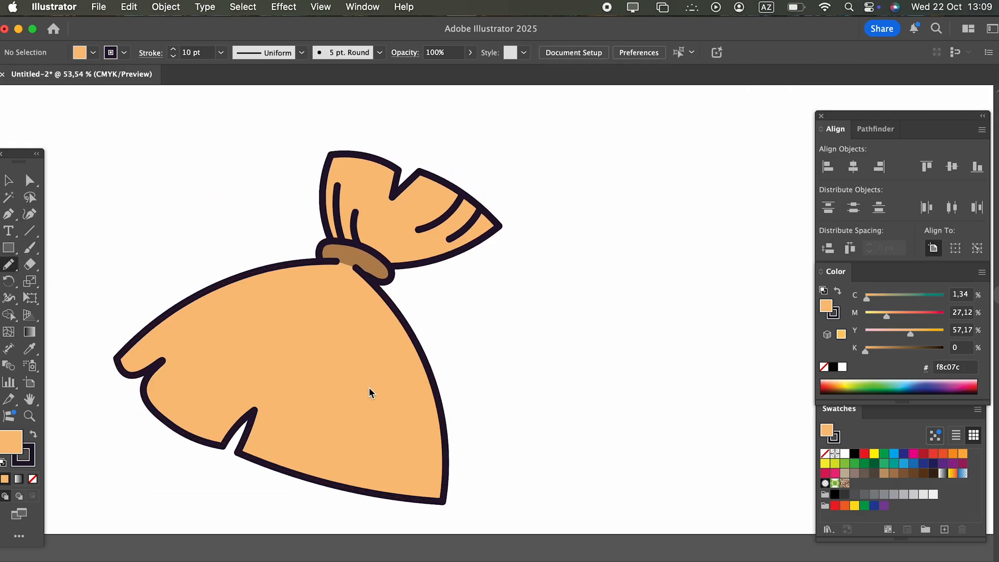
drag(342, 271, 225, 357)
drag(312, 326, 287, 374)
drag(401, 376, 393, 446)
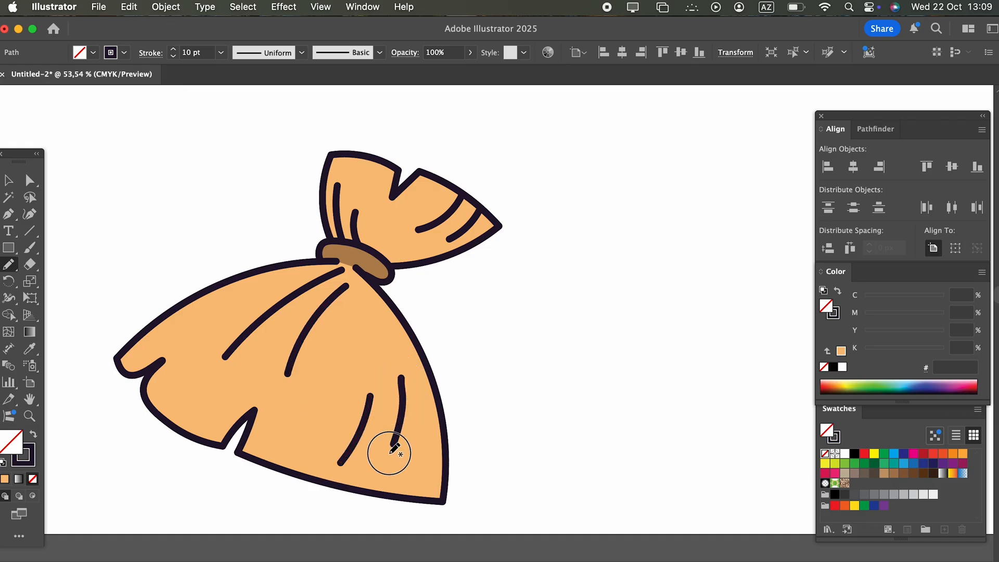
drag(206, 319, 164, 351)
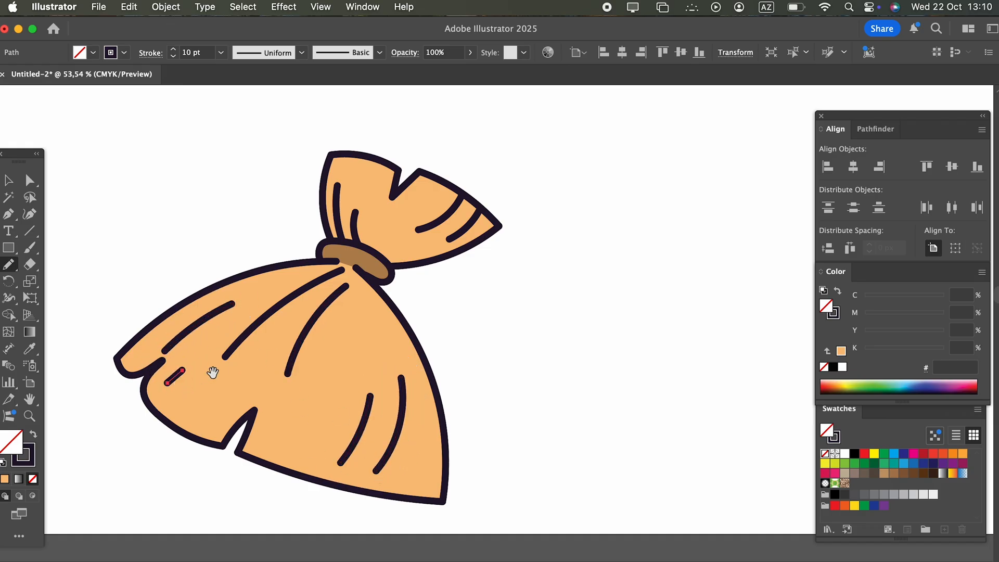
Step: Group the lower shape with its fold lines and send the group backward behind the brown band
drag(212, 372, 180, 402)
click(10, 179)
mouse_move(419, 467)
mouse_down()
mouse_move(107, 339)
mouse_move(103, 347)
mouse_up()
click(165, 8)
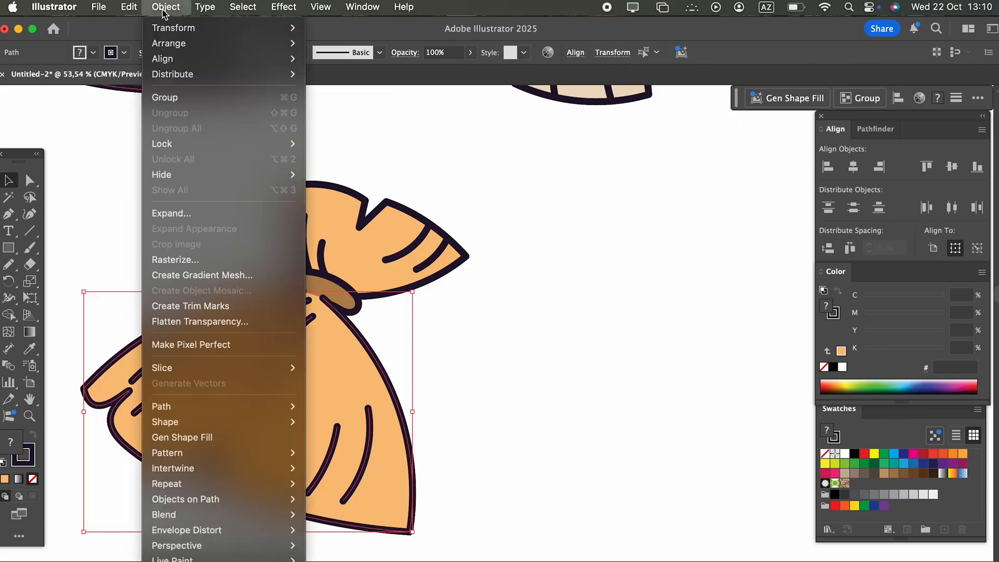
click(165, 97)
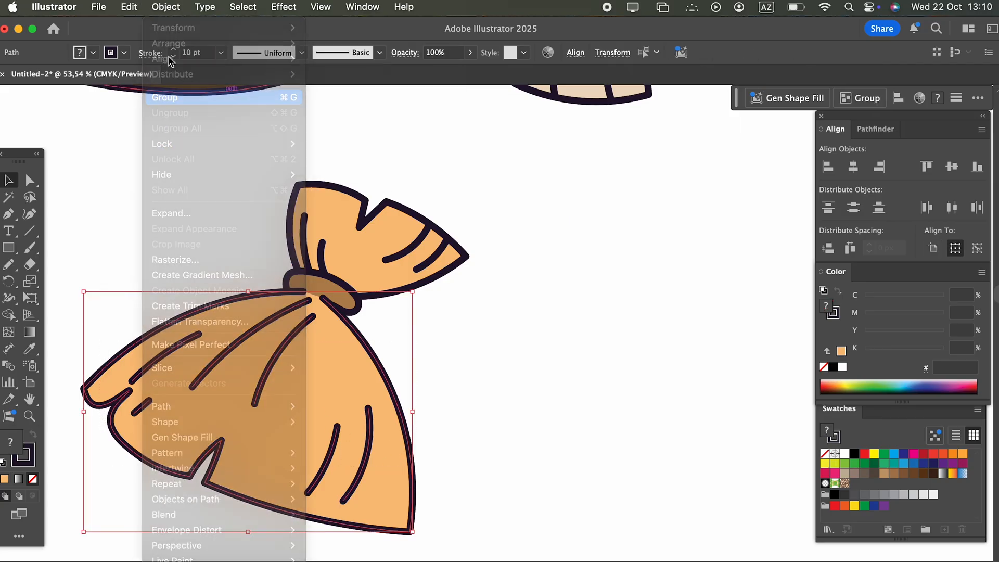
click(166, 8)
mouse_move(198, 49)
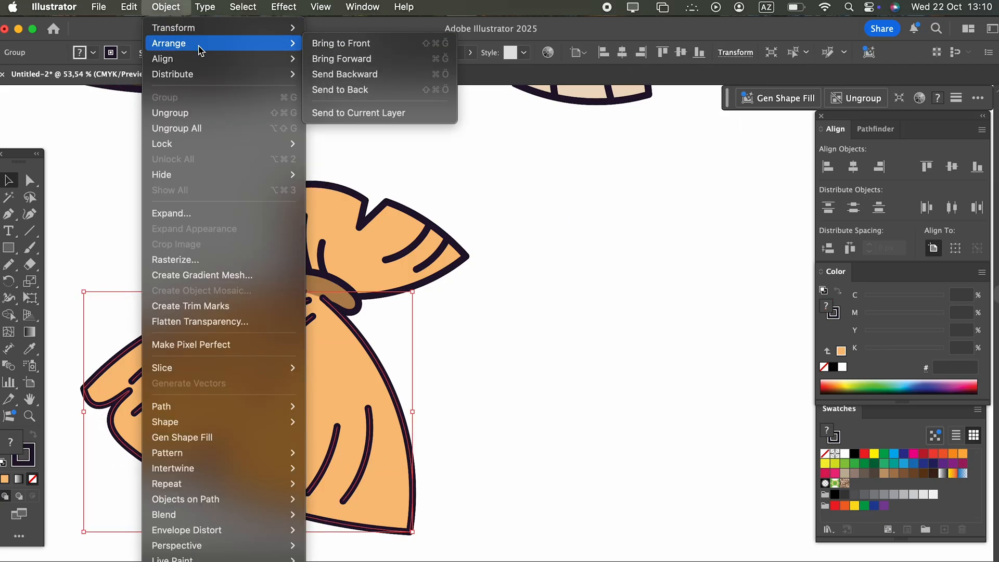
click(364, 74)
click(528, 404)
Step: Nudge the lower group slightly up and right, and shrink the upper fan with its fold lines against the band
mouse_move(319, 423)
mouse_down()
mouse_move(333, 417)
mouse_move(325, 421)
mouse_up()
click(474, 259)
drag(474, 258, 270, 183)
mouse_move(466, 188)
mouse_down()
mouse_move(448, 212)
mouse_move(420, 210)
mouse_up()
drag(378, 265, 383, 266)
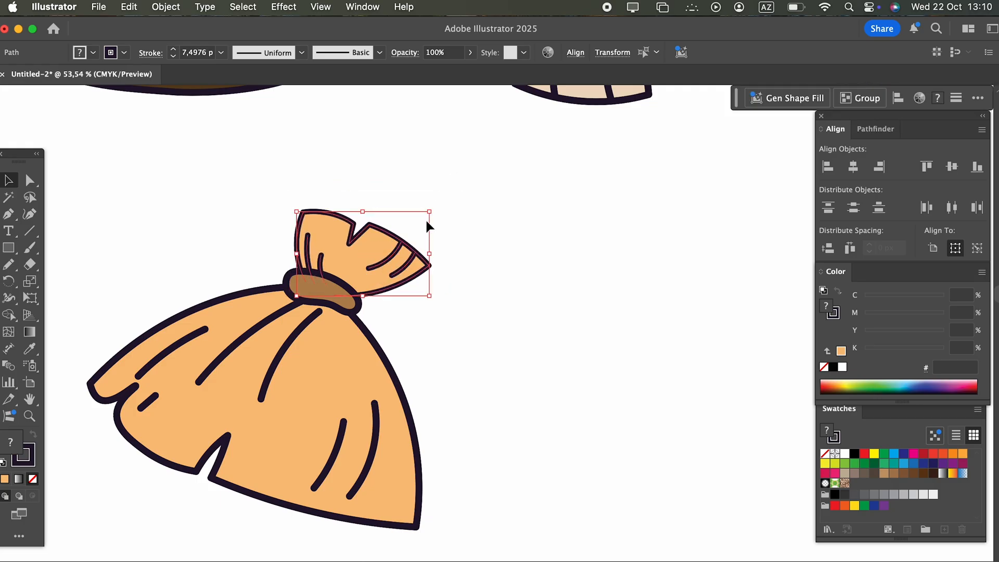
drag(430, 215, 421, 215)
Step: Match the shrunken fan and its fold lines to the lower shape's light-orange fill and 10 pt stroke using the Eyedropper
key(i)
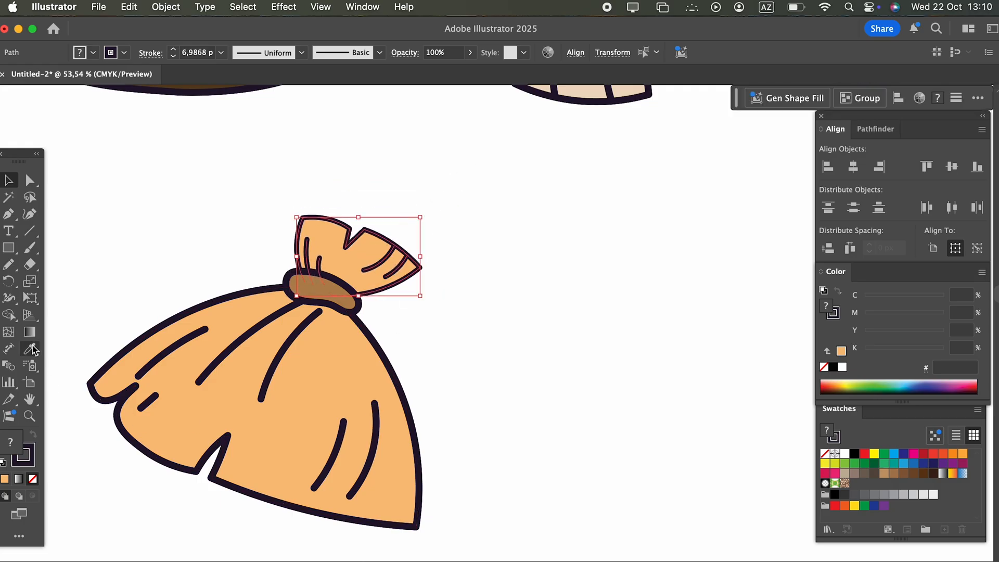
click(306, 354)
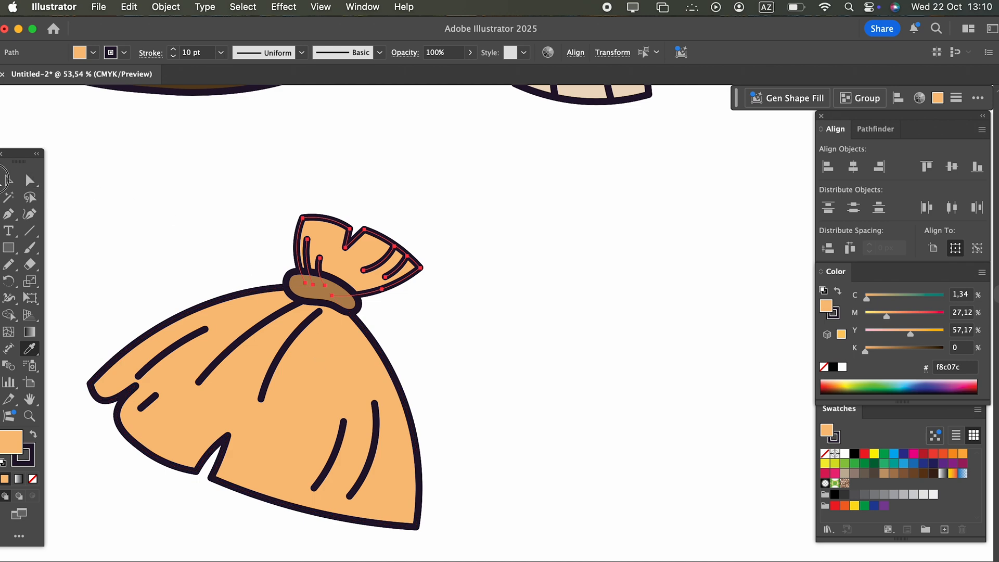
click(8, 180)
click(508, 319)
Step: Move the pumpkin, spider, ghost, hat, skull and candy up together to free space above the flared piece
scroll(484, 358, up, 2)
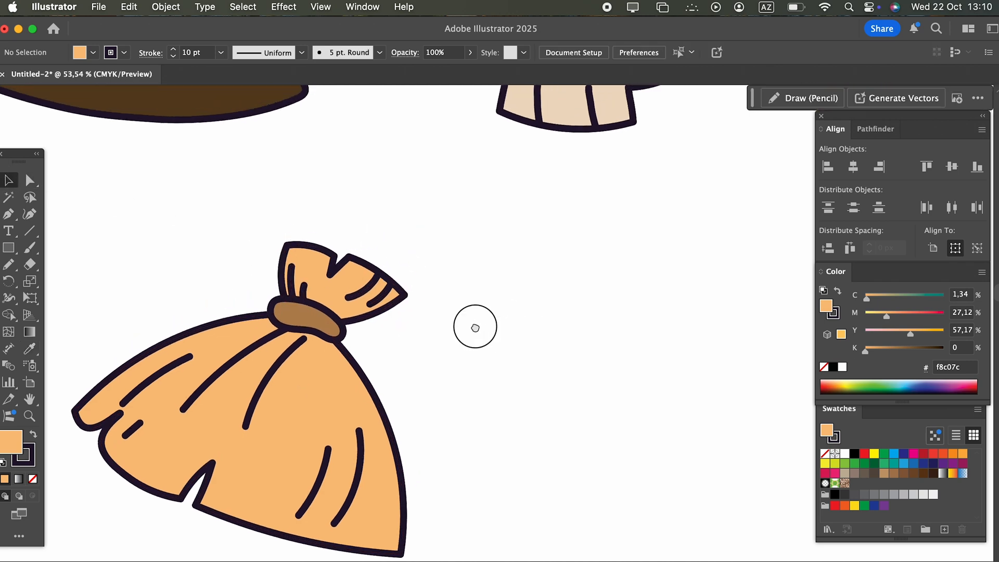
scroll(477, 332, down, 5)
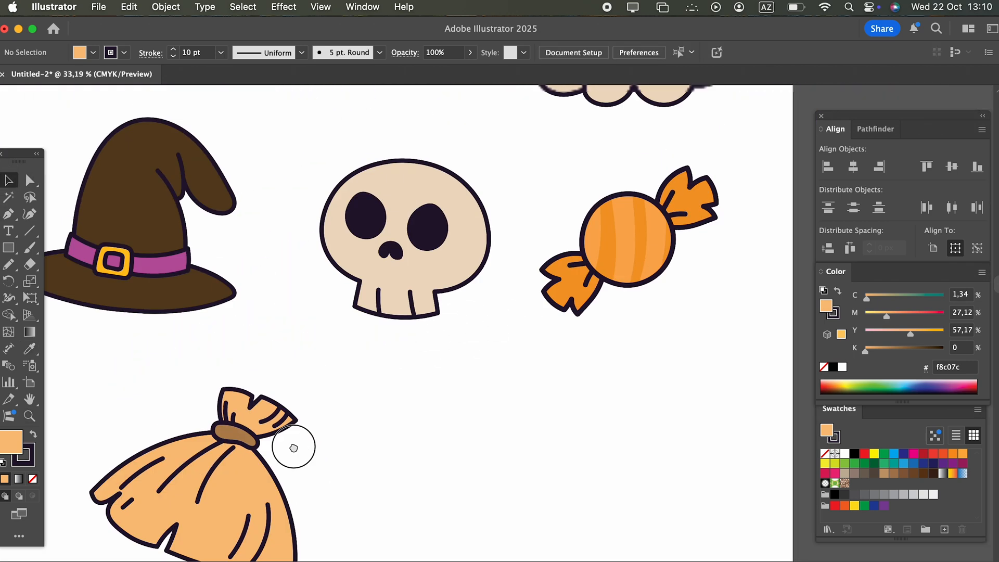
scroll(294, 448, down, 3)
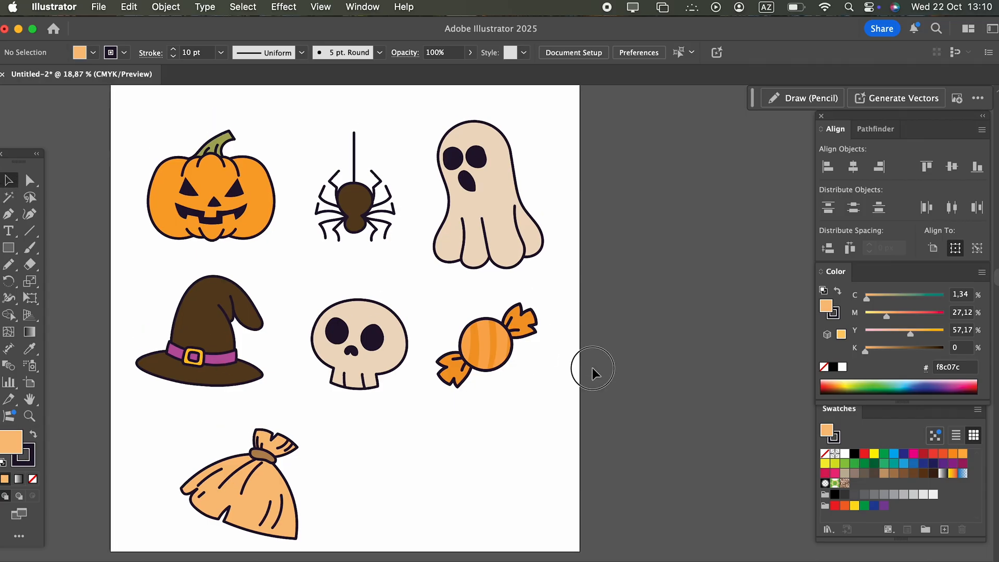
drag(592, 372, 159, 196)
drag(334, 337, 342, 268)
click(339, 484)
Step: Move the whole flared piece with its band slightly down and to the right
key(z)
drag(340, 485, 369, 473)
drag(369, 472, 386, 334)
key(v)
drag(336, 366, 231, 270)
drag(260, 333, 277, 363)
click(438, 353)
Step: Slim the brown band with the Curvature tool by shifting its left end up and outward and lowering its upper edge
key(z)
scroll(458, 358, up, 5)
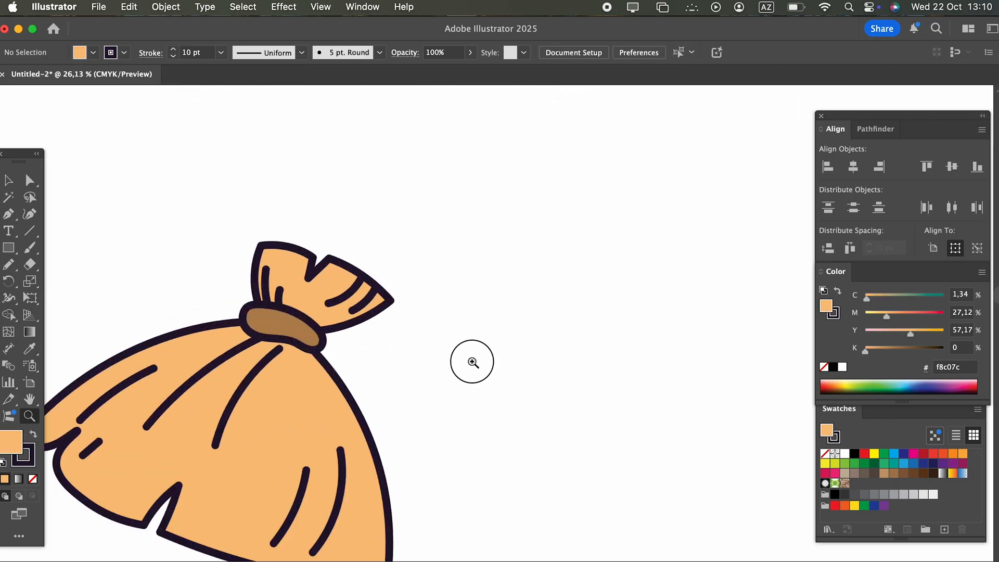
click(10, 181)
click(183, 335)
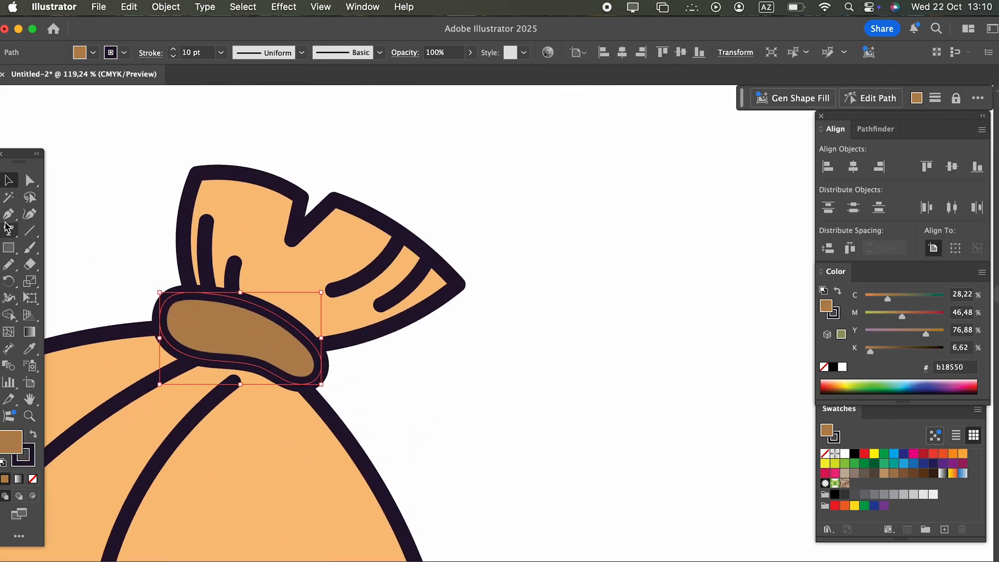
click(31, 215)
drag(161, 334, 154, 322)
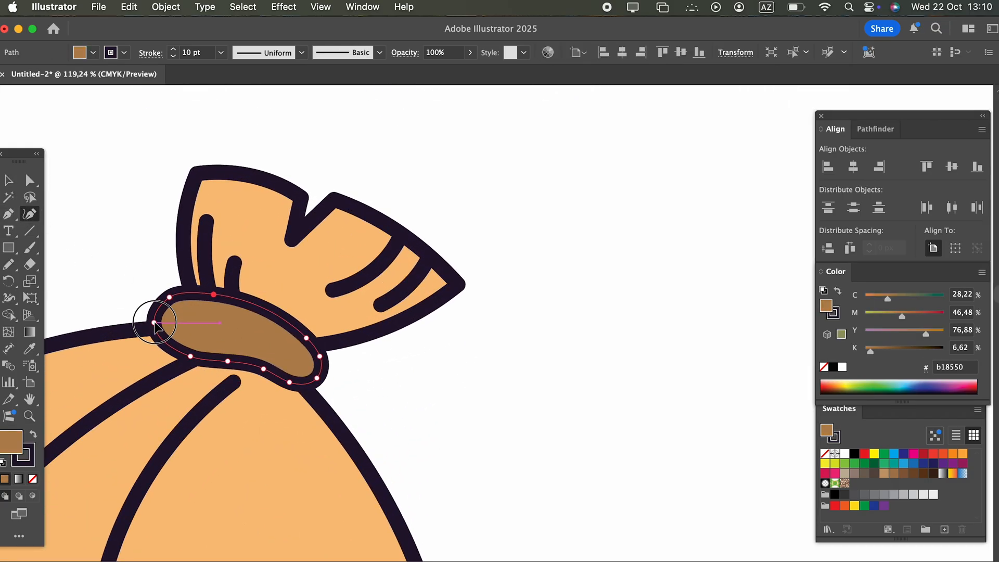
drag(191, 358, 175, 346)
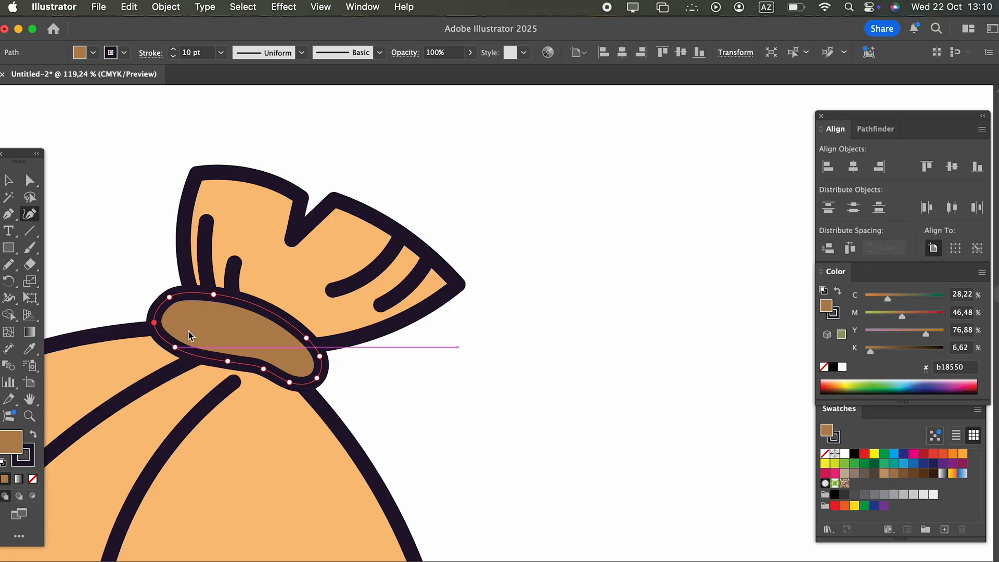
click(253, 315)
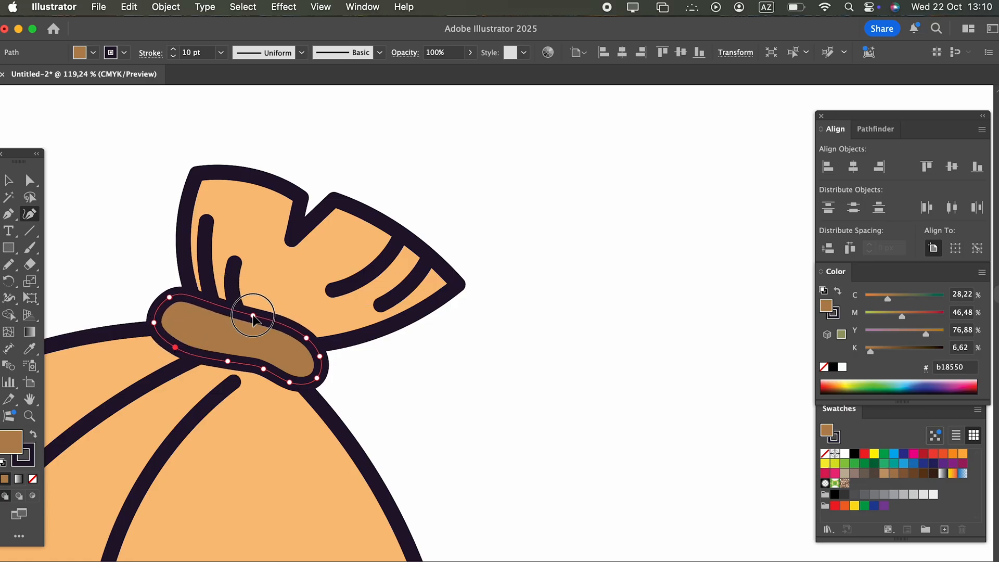
drag(175, 347, 170, 340)
key(z)
drag(198, 321, 74, 400)
click(12, 182)
click(270, 260)
Step: Draw a long, slightly wavy broom handle from the fan up to the skull's jaw and fill it with the band's brown
drag(316, 296, 146, 375)
key(z)
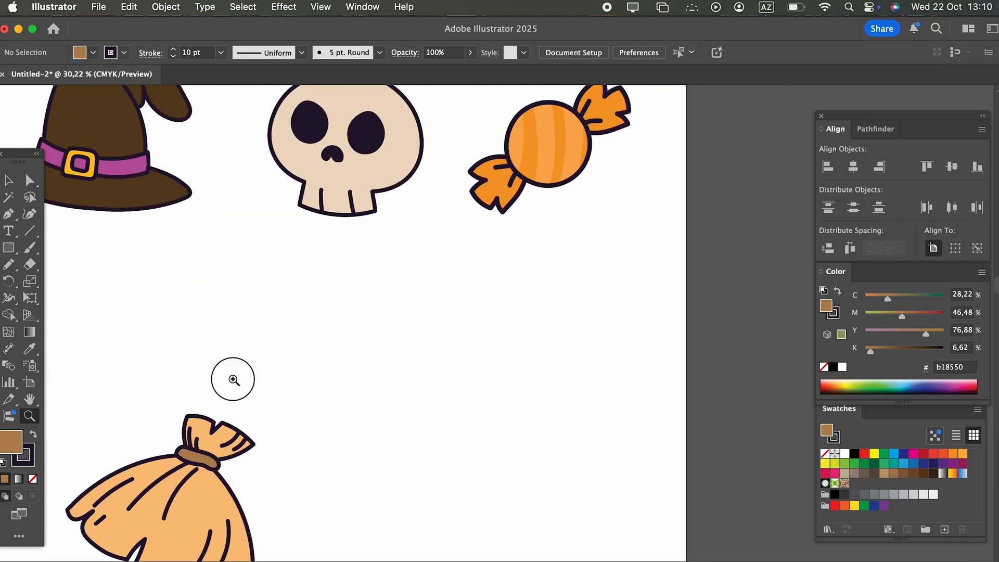
drag(217, 370, 268, 386)
mouse_move(204, 434)
mouse_down()
mouse_move(345, 165)
mouse_move(364, 142)
mouse_move(384, 152)
mouse_move(200, 485)
mouse_move(187, 471)
mouse_up()
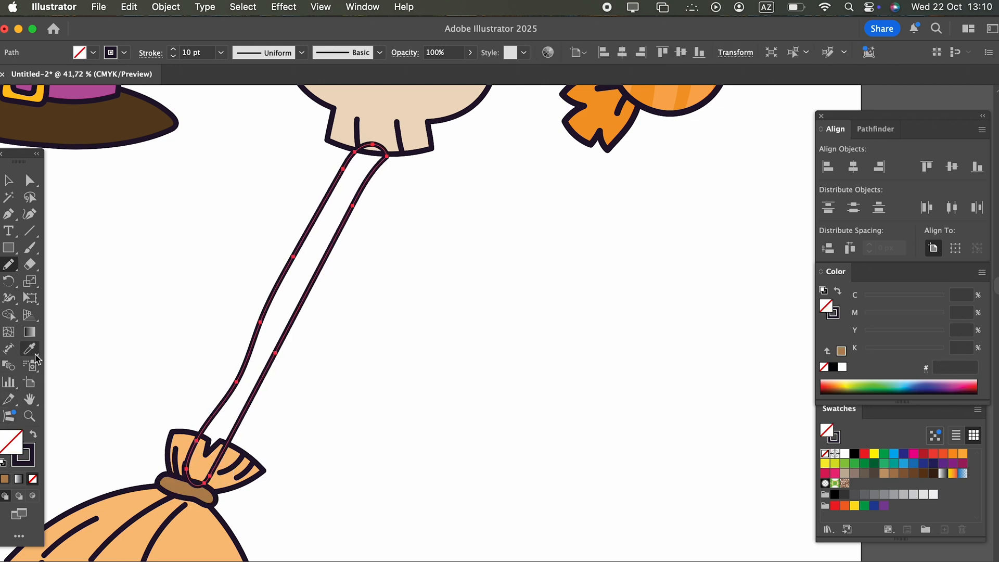
click(180, 486)
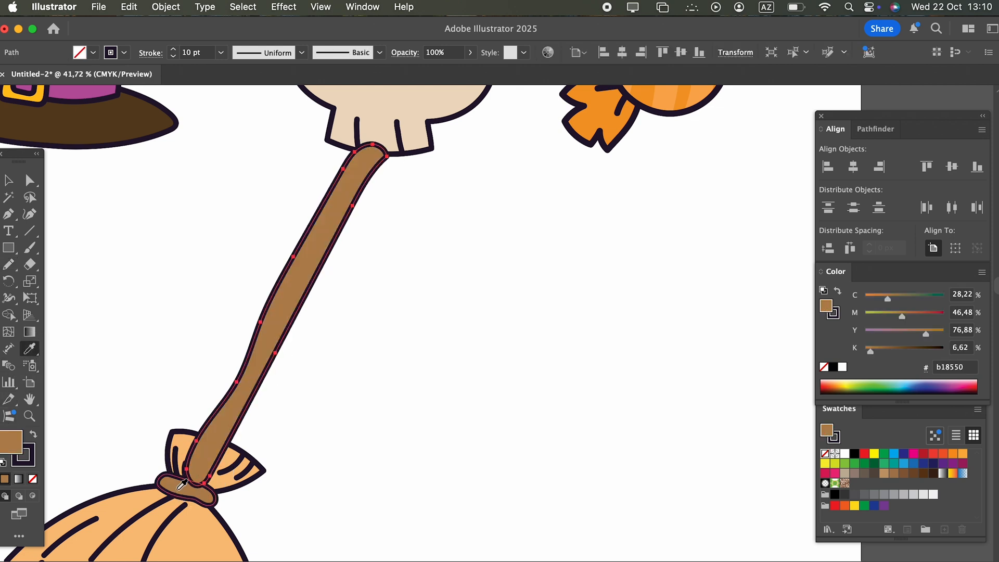
click(7, 179)
click(421, 325)
Step: Send the broom handle to the back so its lower end sits behind the fan
click(309, 285)
click(166, 9)
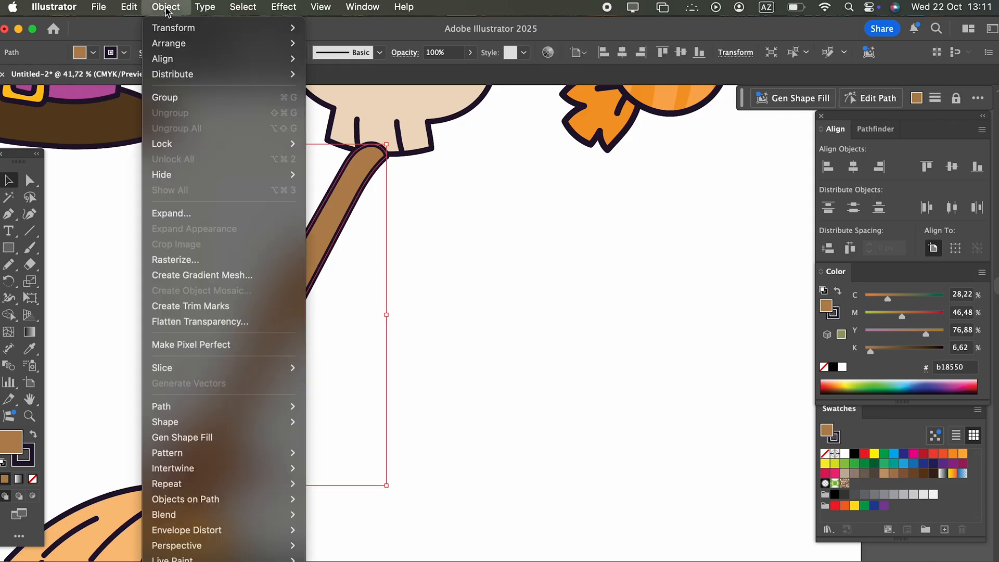
mouse_move(219, 43)
click(364, 92)
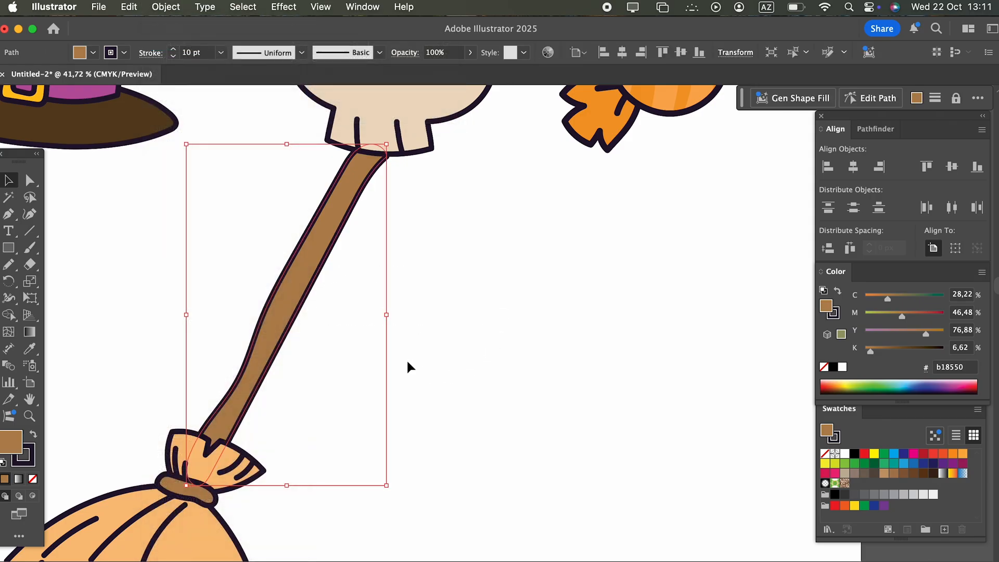
Step: Move the skull up and to the left, and shift the broom up and to the right
key(z)
drag(398, 352, 278, 348)
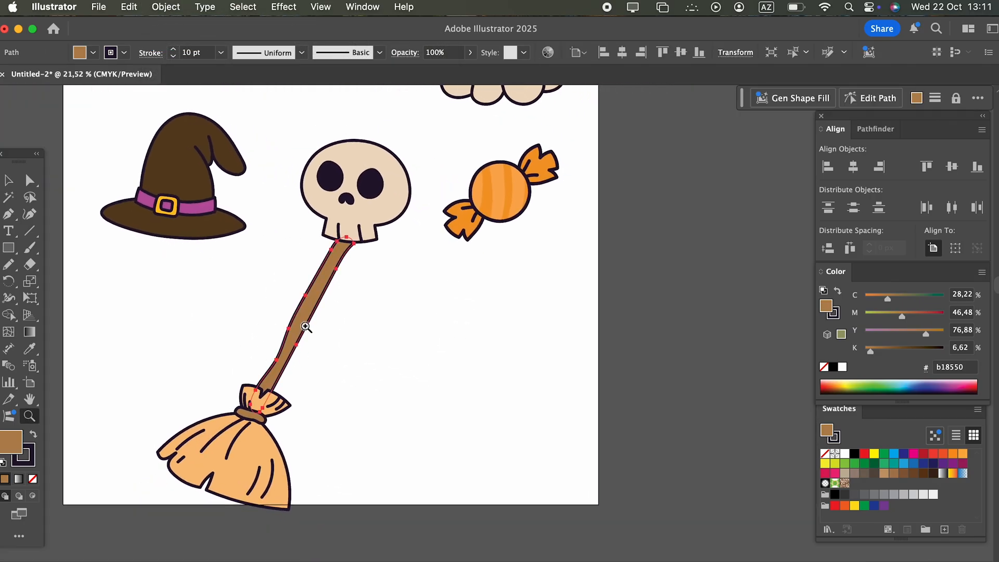
click(17, 180)
click(390, 241)
drag(385, 201, 362, 125)
drag(323, 448, 251, 407)
drag(252, 414, 312, 327)
click(463, 391)
Step: Round off the broom handle's upper tip by pulling its outer anchor point inward with the Direct Selection tool
drag(390, 276, 378, 330)
key(z)
drag(375, 313, 537, 376)
drag(403, 351, 386, 453)
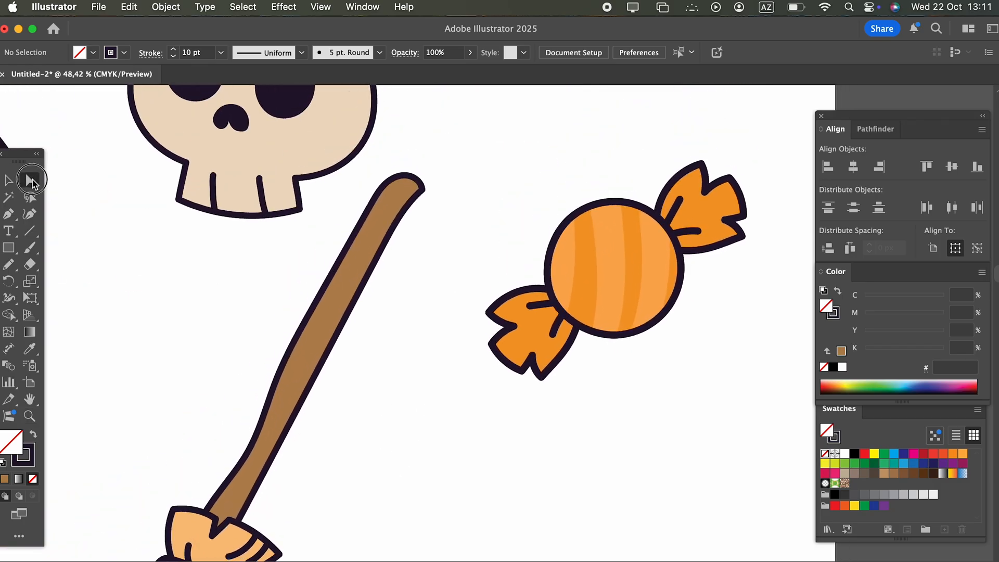
click(419, 194)
drag(403, 196, 402, 197)
click(442, 204)
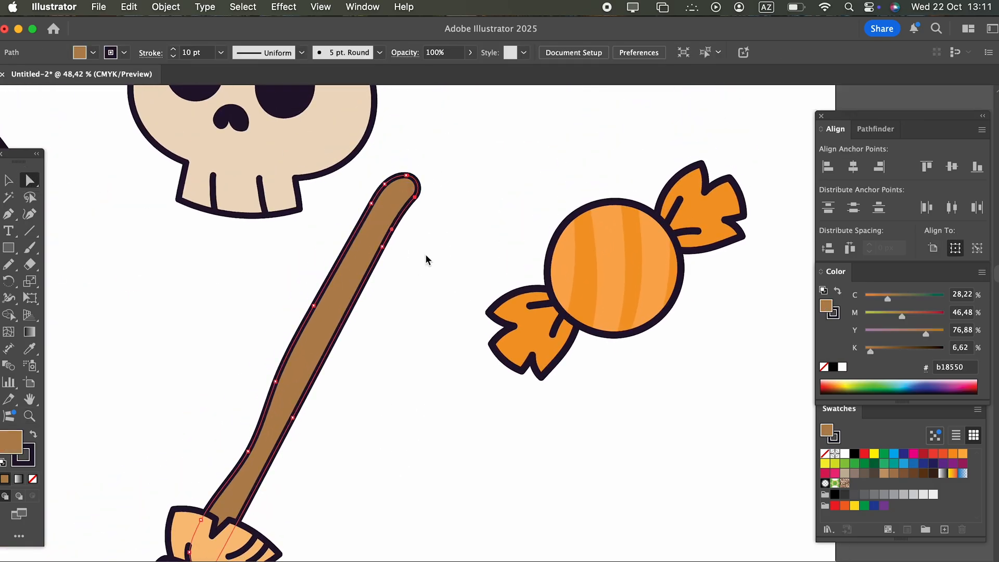
Step: Move the stray fold line from below the bristles back onto the fan's left side, ending at the band
drag(407, 307, 404, 246)
drag(396, 305, 232, 286)
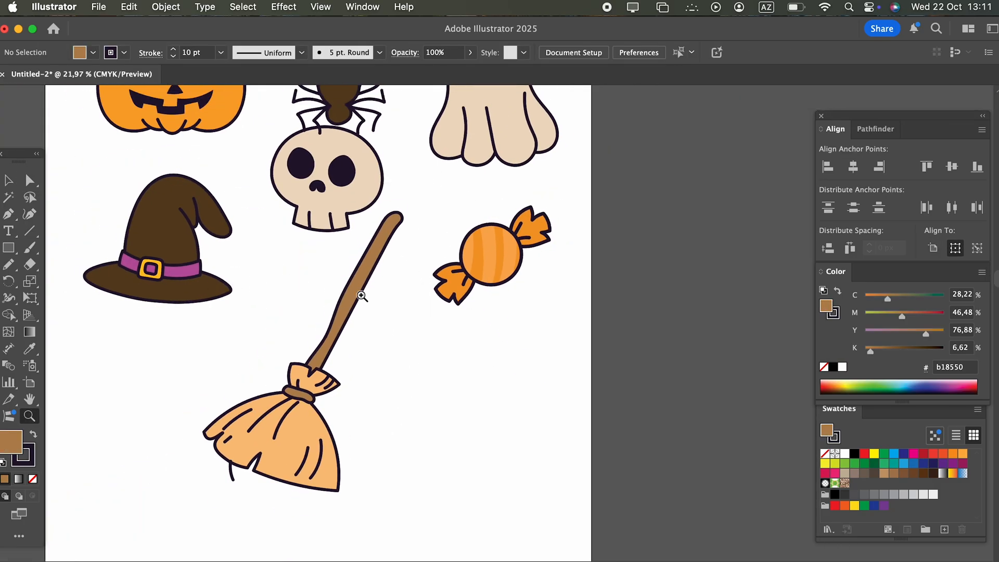
drag(369, 305, 116, 239)
click(9, 180)
click(343, 312)
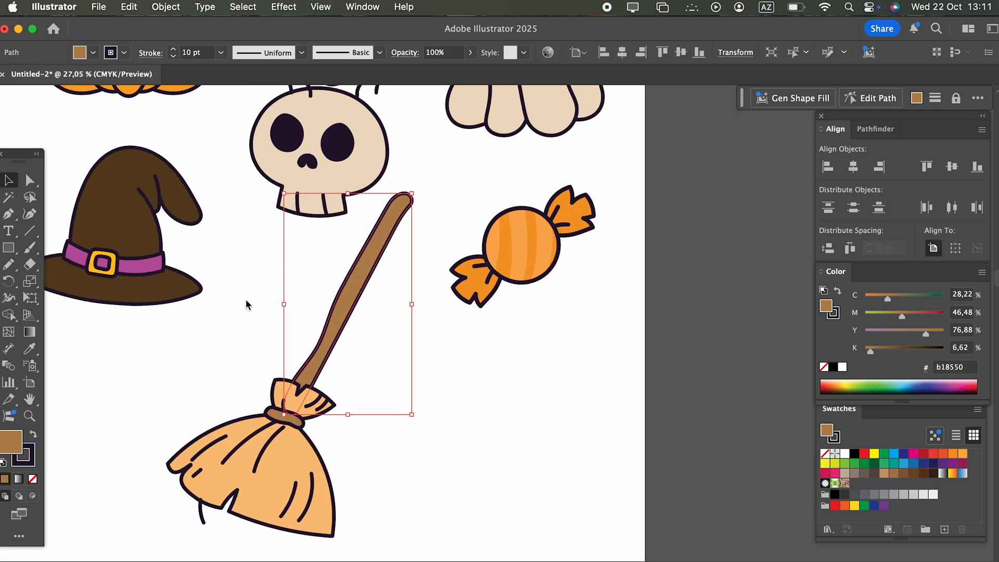
mouse_move(204, 523)
mouse_down()
mouse_move(204, 495)
mouse_move(292, 414)
mouse_move(282, 404)
mouse_up()
key(z)
drag(280, 408, 489, 463)
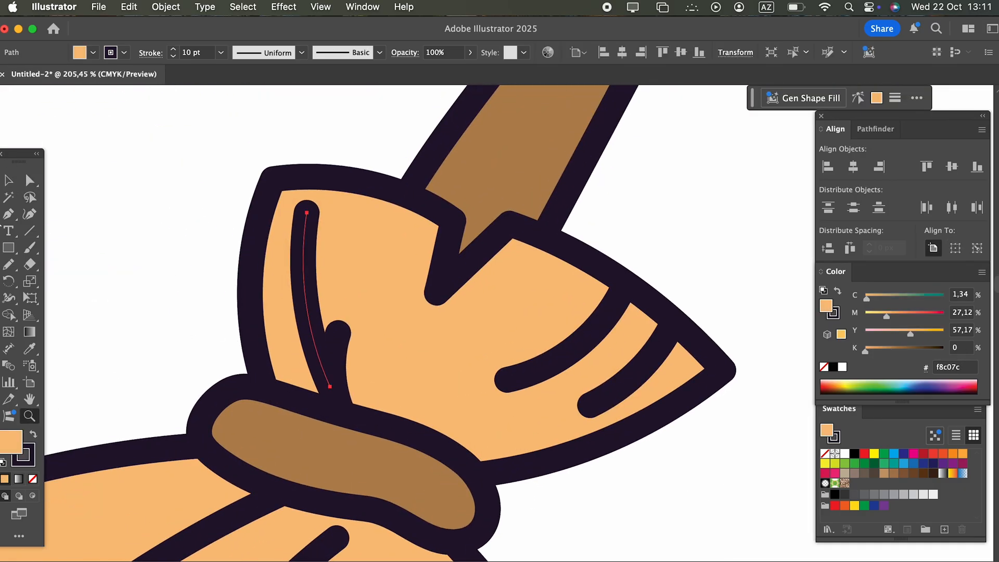
Step: Shift the fold line on the broom's upper tuft down so its lower end meets the band
click(8, 180)
drag(306, 318, 299, 384)
key(z)
drag(324, 351, 206, 296)
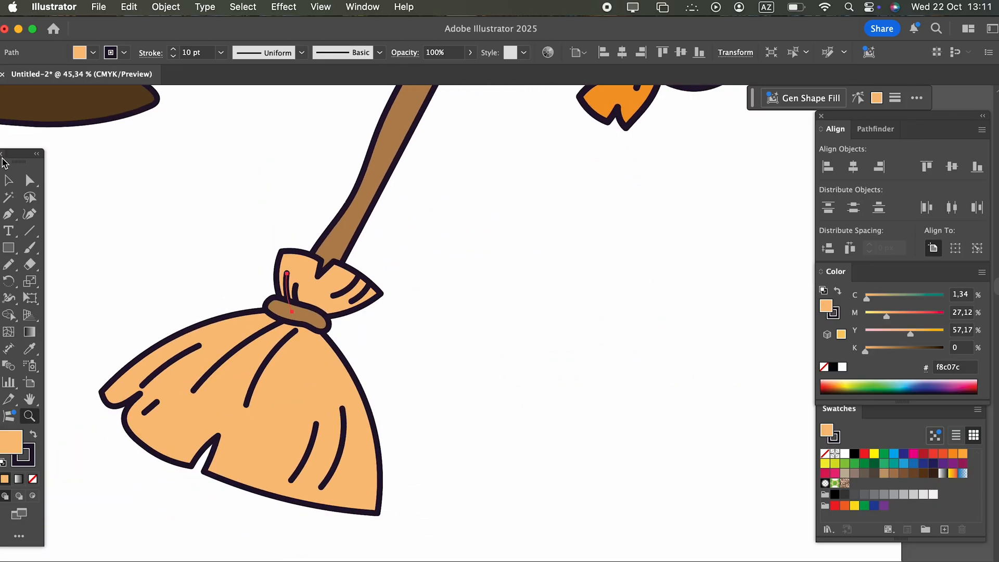
Step: Group all parts of the broom head, including the bristles, fold lines, band and upper tuft
click(8, 180)
drag(474, 467, 134, 245)
drag(466, 472, 216, 221)
drag(350, 185, 352, 198)
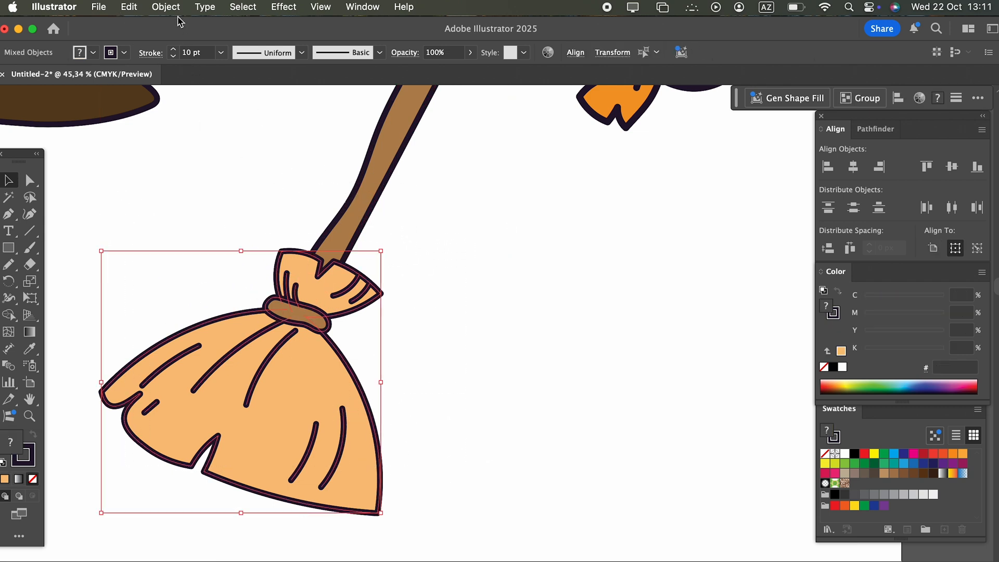
click(162, 7)
click(173, 99)
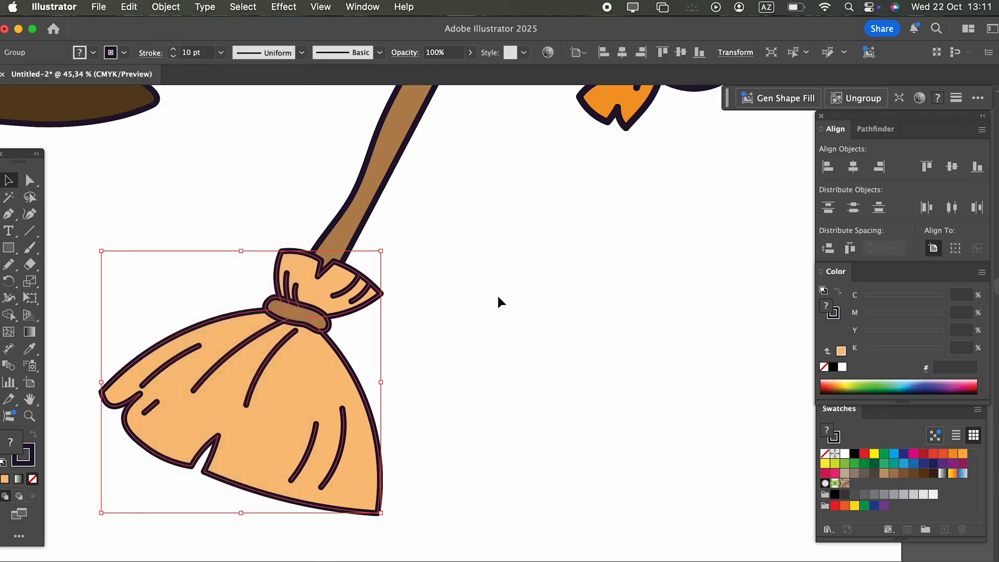
Step: Recolour the broom handle's fill to the reddish brown #9b5e31
click(497, 295)
scroll(432, 251, up, 5)
drag(429, 249, 364, 316)
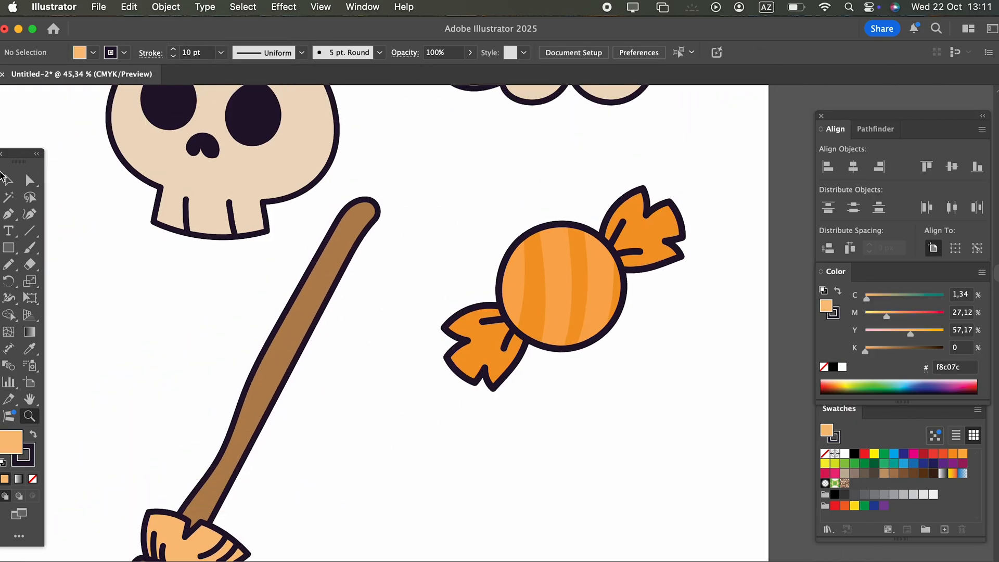
click(8, 181)
click(295, 321)
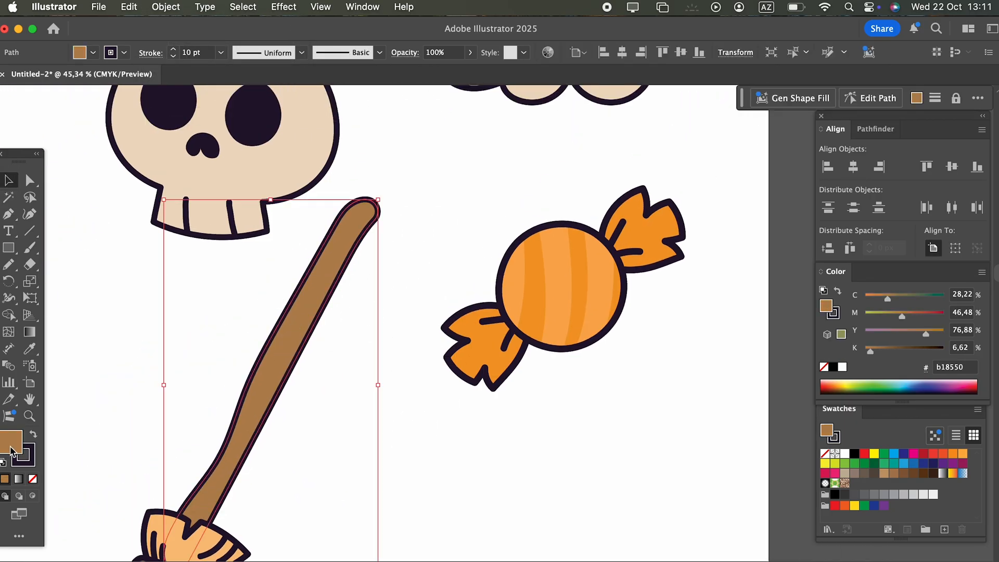
double_click(12, 447)
click(762, 282)
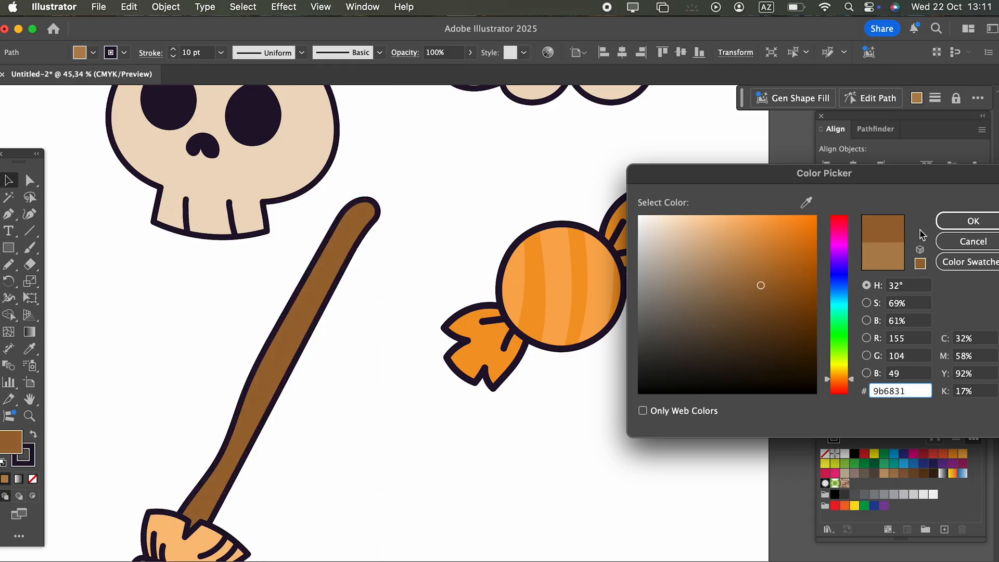
drag(846, 386, 846, 386)
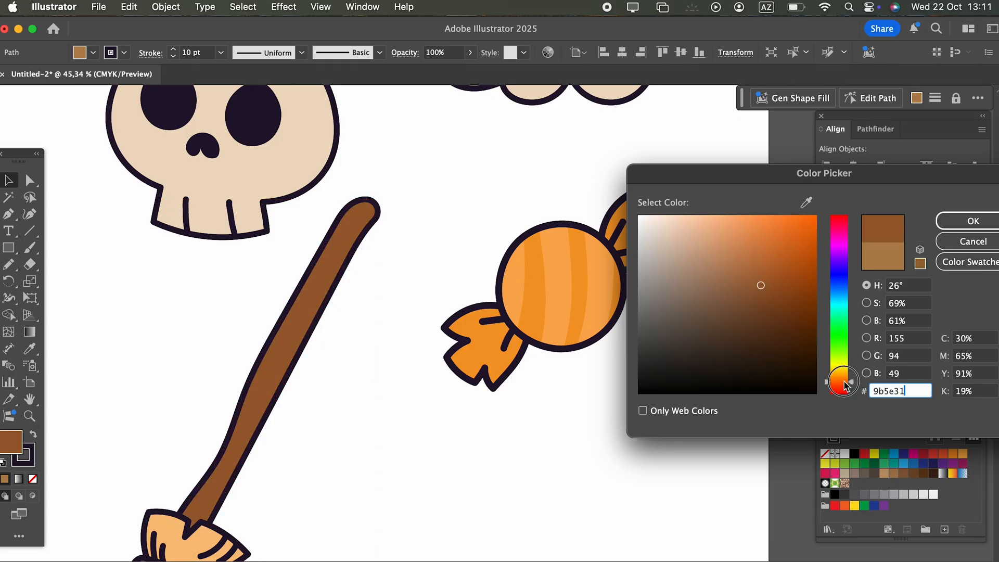
click(967, 223)
click(412, 248)
Step: Draw curved wood-grain lines near the broom handle's upper tip with the Pencil tool
key(z)
drag(359, 213, 230, 326)
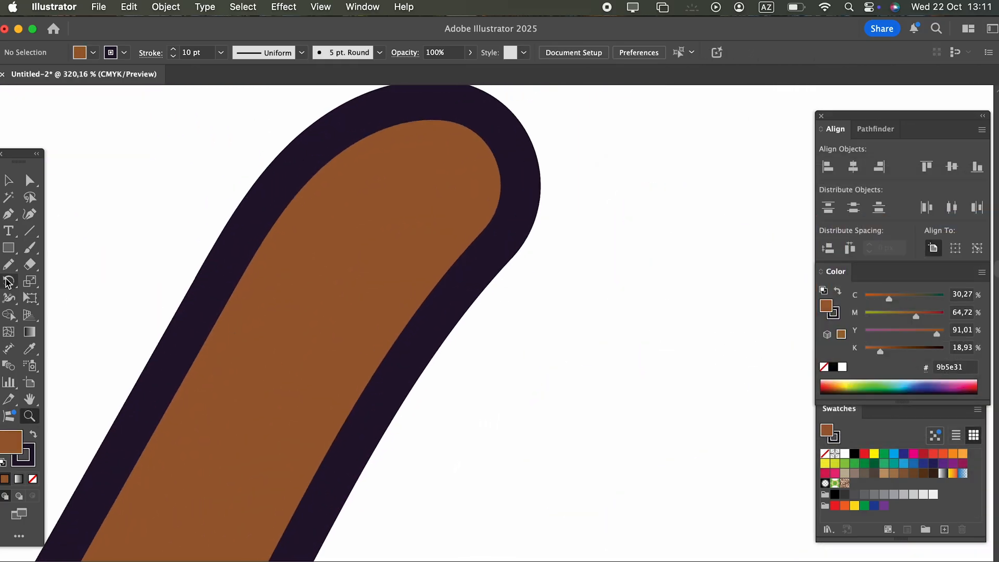
mouse_move(407, 354)
mouse_down()
mouse_move(363, 230)
mouse_move(468, 211)
mouse_move(486, 232)
mouse_up()
drag(274, 292, 260, 194)
key(cmd+z)
drag(295, 316, 276, 238)
Step: Add an arc on the handle's left edge and a short curved grain line beside it, just below the tip
scroll(286, 292, down, 5)
scroll(286, 292, left, 4)
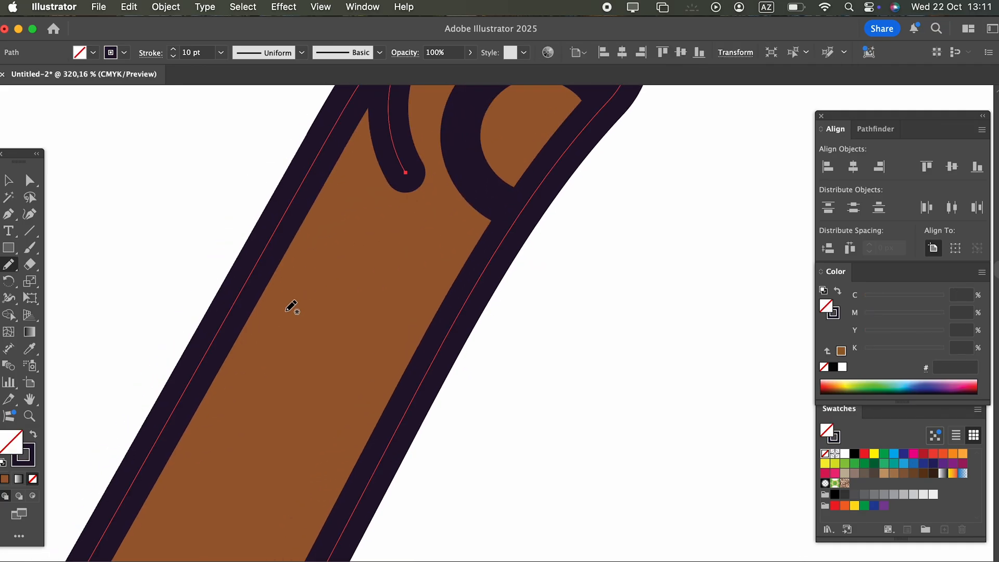
mouse_move(177, 434)
mouse_down()
mouse_move(304, 357)
mouse_move(291, 255)
mouse_up()
mouse_move(345, 233)
mouse_down()
mouse_move(364, 297)
mouse_move(353, 377)
mouse_up()
scroll(331, 367, down, 2)
scroll(364, 338, down, 5)
scroll(390, 307, up, 5)
key(cmd+z)
mouse_move(333, 166)
mouse_down()
mouse_move(361, 188)
mouse_move(380, 270)
mouse_move(158, 307)
mouse_up()
Step: Draw more curved wood-grain lines along the middle and lower part of the broom handle
key(z)
drag(140, 457, 176, 463)
click(10, 266)
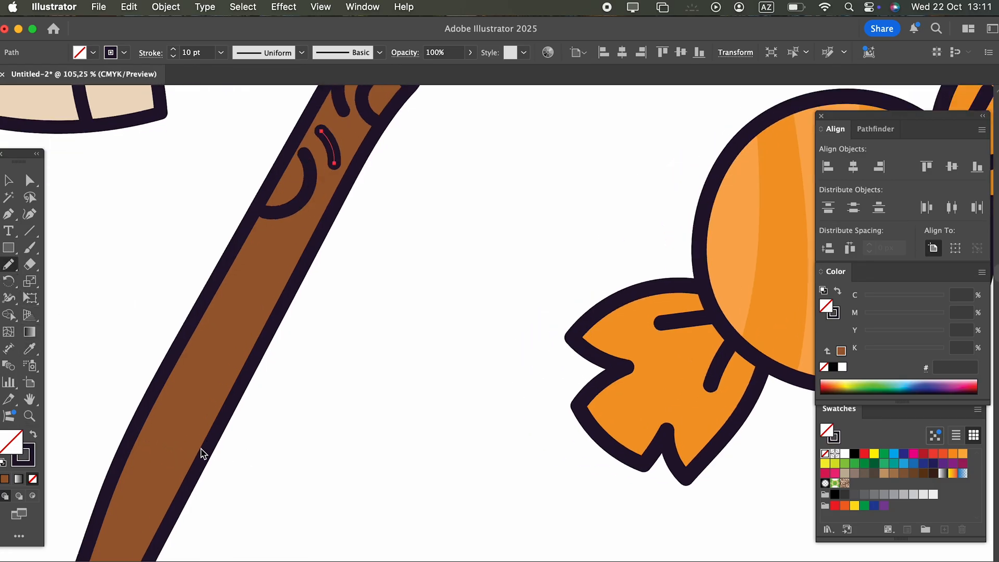
mouse_move(205, 446)
mouse_down()
mouse_move(112, 505)
mouse_move(134, 560)
mouse_up()
drag(260, 337, 429, 104)
drag(232, 432, 208, 474)
drag(166, 512, 214, 504)
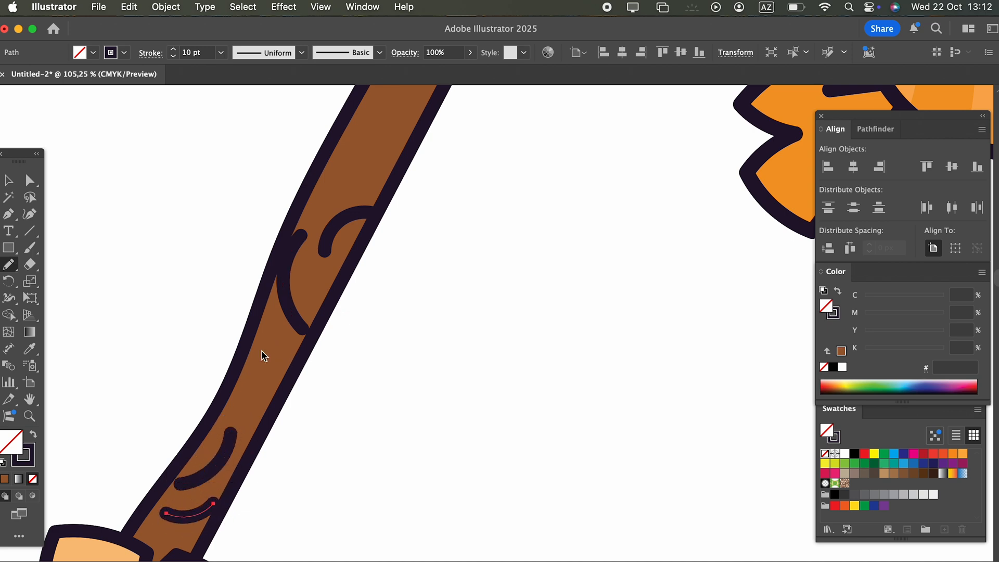
drag(252, 359, 261, 398)
Step: Move the grouped broom head slightly up so it overlaps more of the handle's lower end
key(super+space)
mouse_move(311, 361)
mouse_down()
mouse_move(56, 379)
mouse_move(42, 306)
mouse_up()
click(9, 183)
click(312, 476)
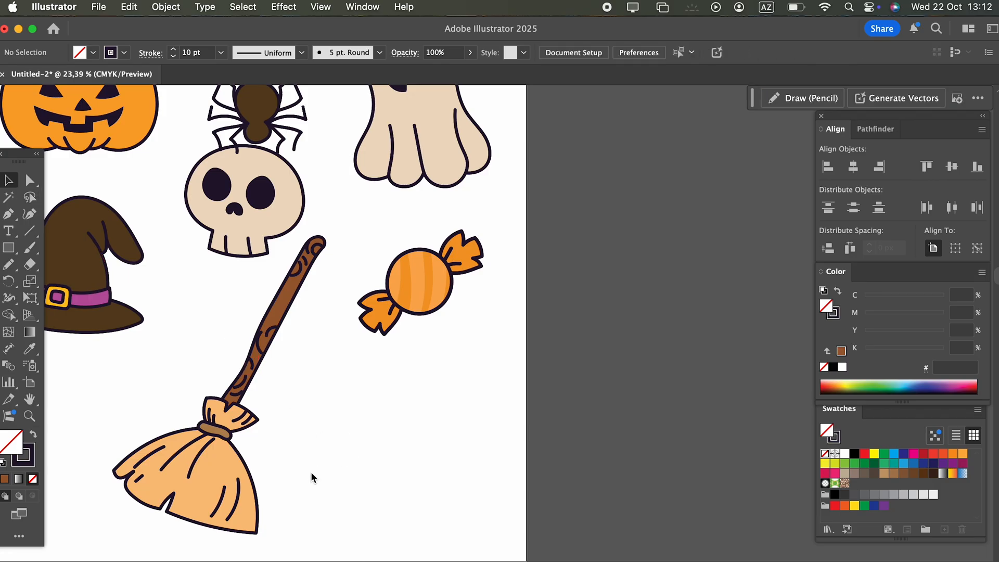
drag(229, 501, 234, 493)
Step: Group the broom head, handle and wood-grain lines into one object, leaving the skull out
drag(329, 502, 180, 311)
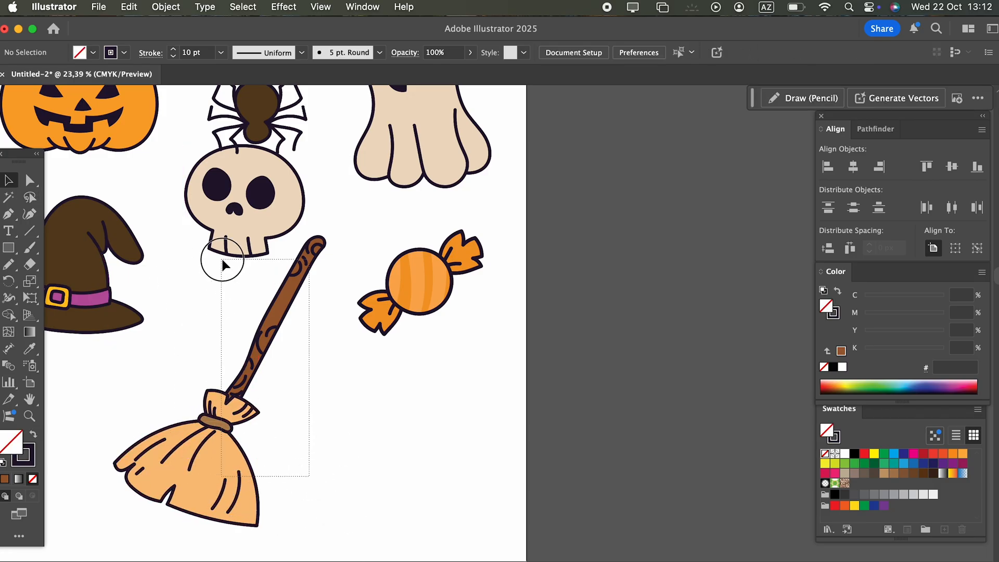
drag(214, 218, 174, 201)
shift+click(253, 226)
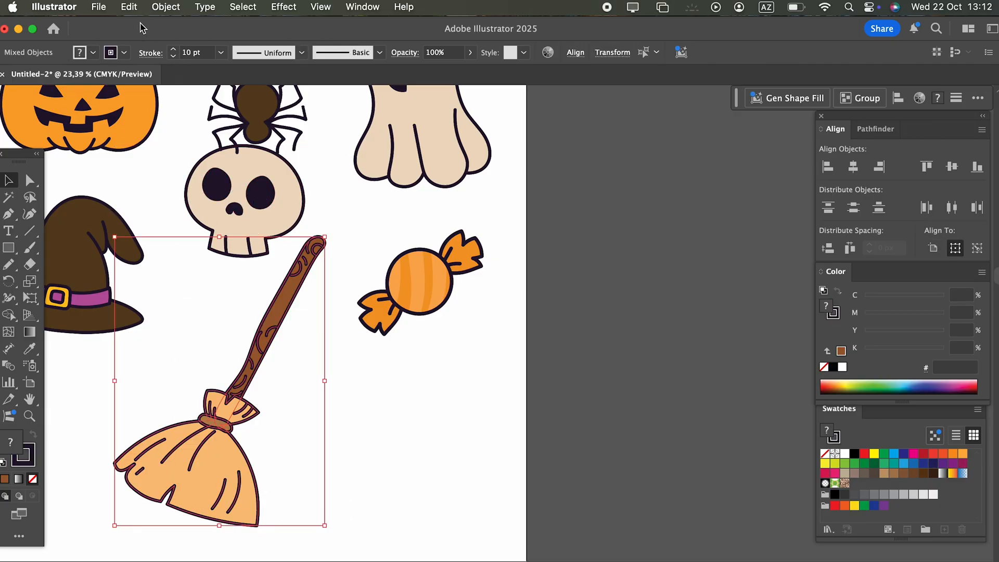
click(165, 7)
click(177, 96)
Step: Move the broom slightly down and to the right, and place the candy lower beside it
scroll(365, 346, up, 1)
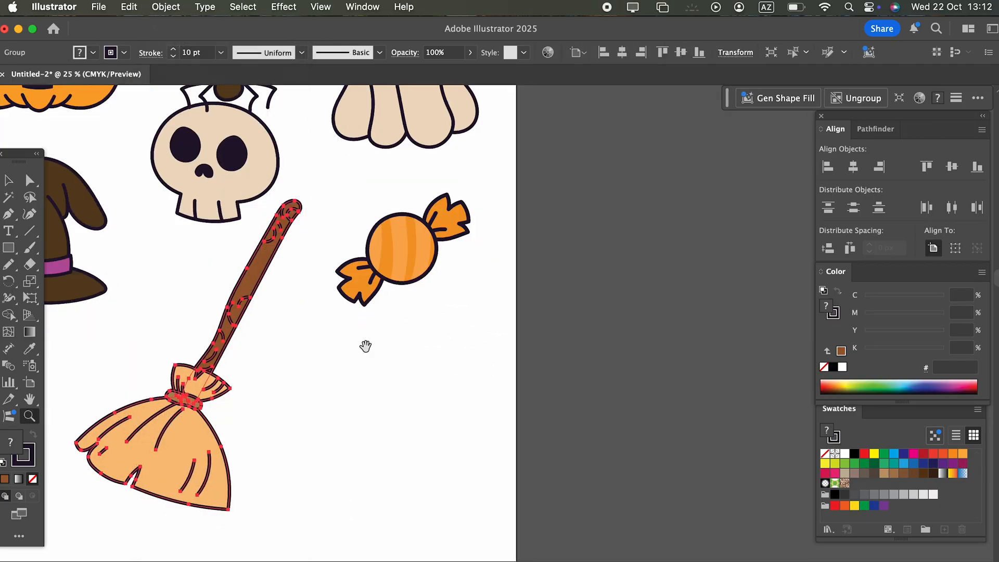
drag(365, 346, 500, 450)
alt+click(497, 434)
drag(419, 406, 356, 328)
drag(348, 316, 389, 332)
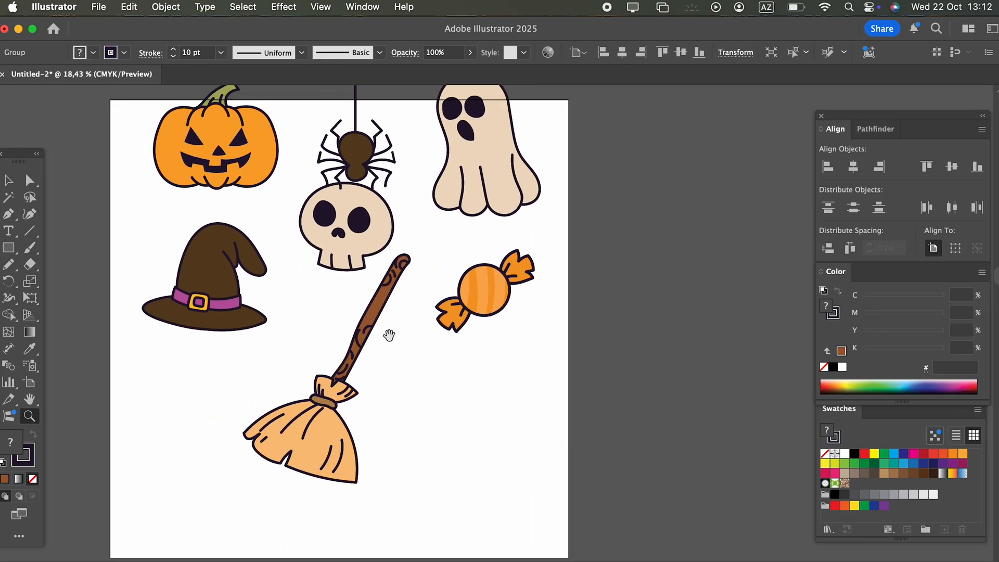
click(8, 181)
click(505, 454)
drag(313, 445, 333, 486)
drag(484, 291, 474, 429)
Step: Spread the witch hat, skull, pumpkin, spider and ghost lower on the artboard with space between them
drag(232, 323, 228, 445)
drag(333, 244, 306, 328)
drag(247, 159, 230, 239)
drag(352, 149, 345, 200)
drag(498, 184, 511, 307)
click(541, 370)
Step: Duplicate the candy in front, rotate the copy slightly clockwise and offset it down and to the right
click(502, 443)
click(138, 10)
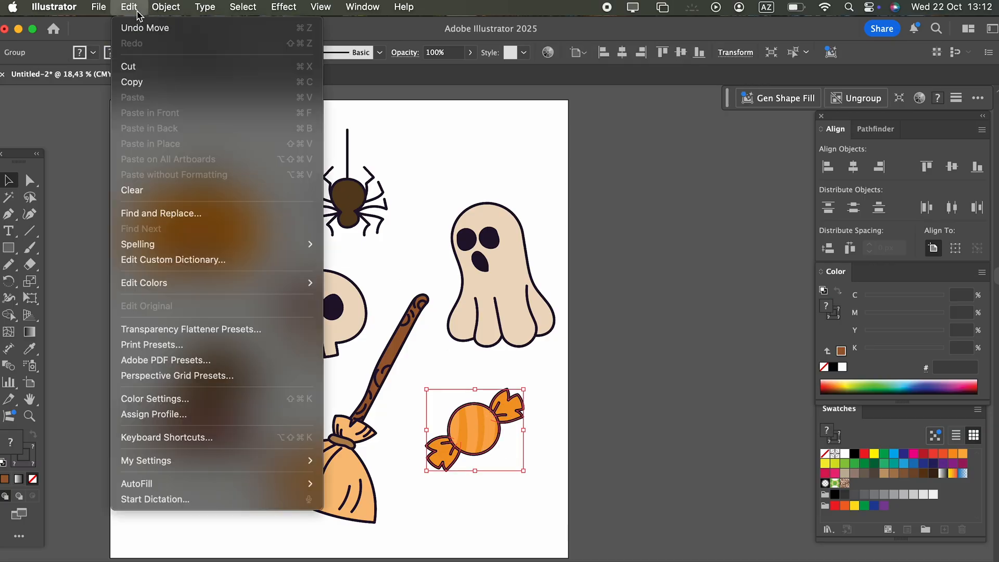
click(154, 82)
click(135, 12)
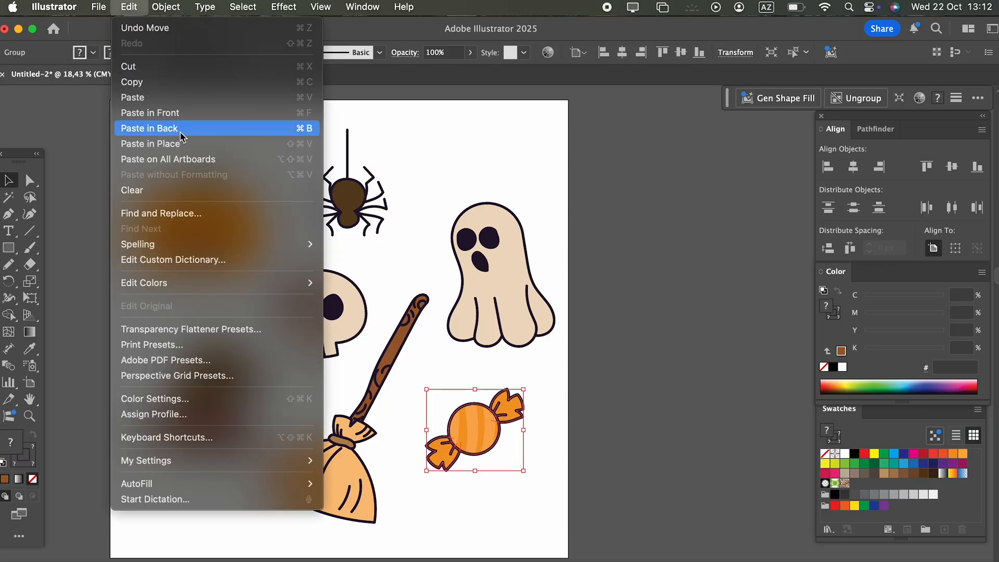
click(166, 108)
drag(529, 475, 514, 504)
drag(468, 428, 487, 461)
Step: Recolour the rear candy's upper-right wrapper end to pink, picking #f471c5
key(z)
drag(559, 437, 929, 459)
drag(482, 340, 649, 247)
drag(561, 239, 523, 240)
click(31, 179)
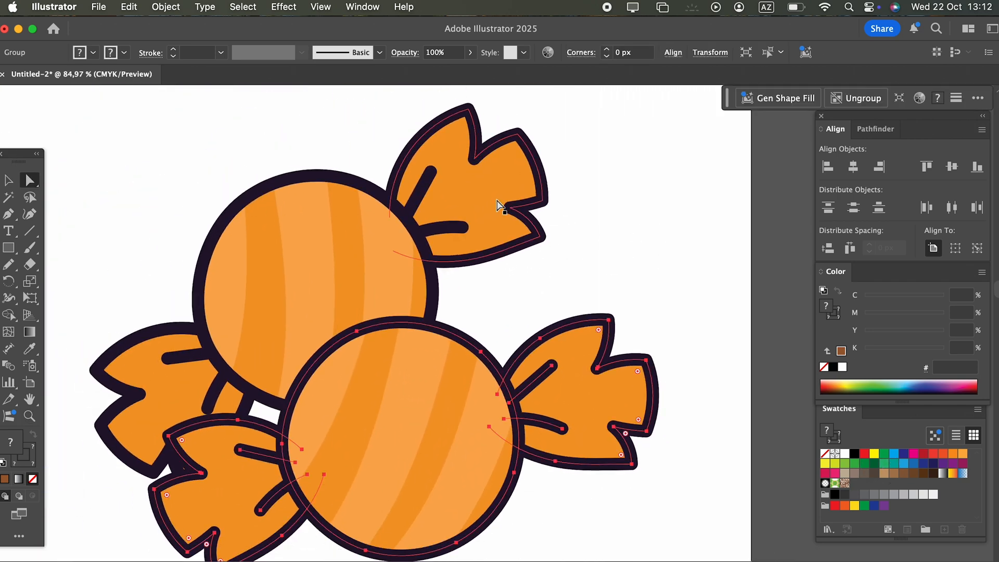
click(501, 207)
double_click(16, 441)
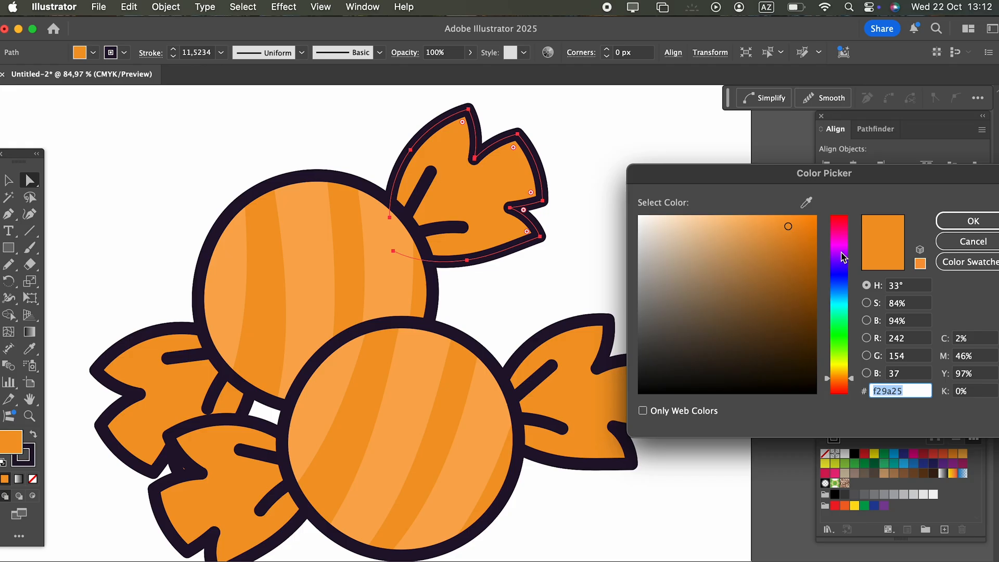
drag(843, 256, 844, 237)
click(734, 221)
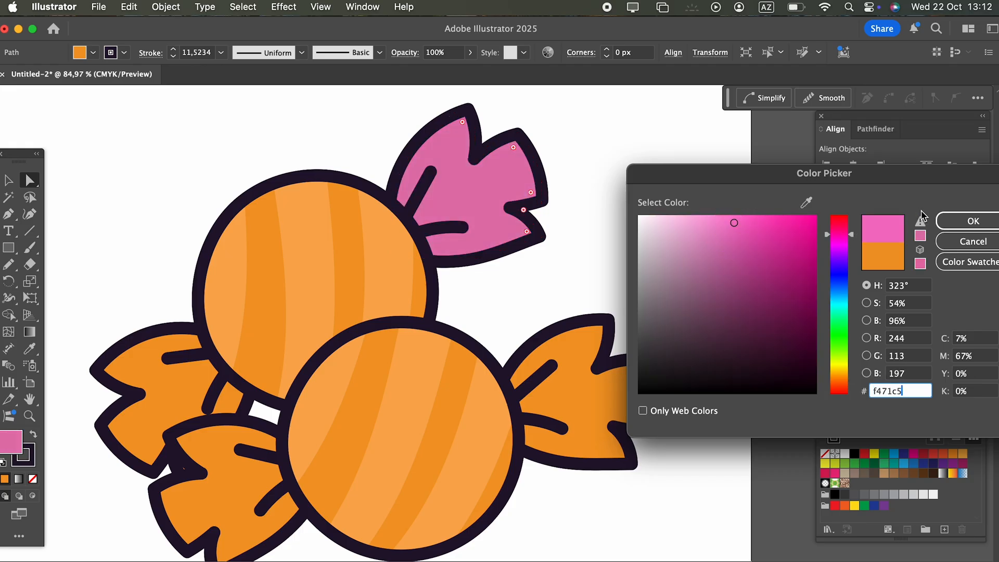
click(972, 220)
Step: Apply the same pink to the rear candy's lower-left wrapper end with the Eyedropper
click(162, 380)
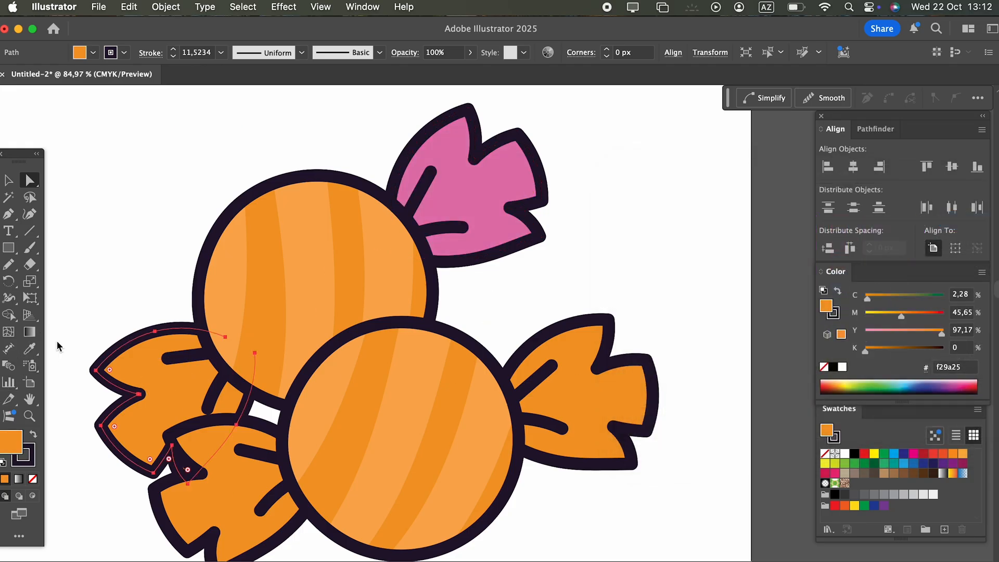
click(476, 190)
click(36, 350)
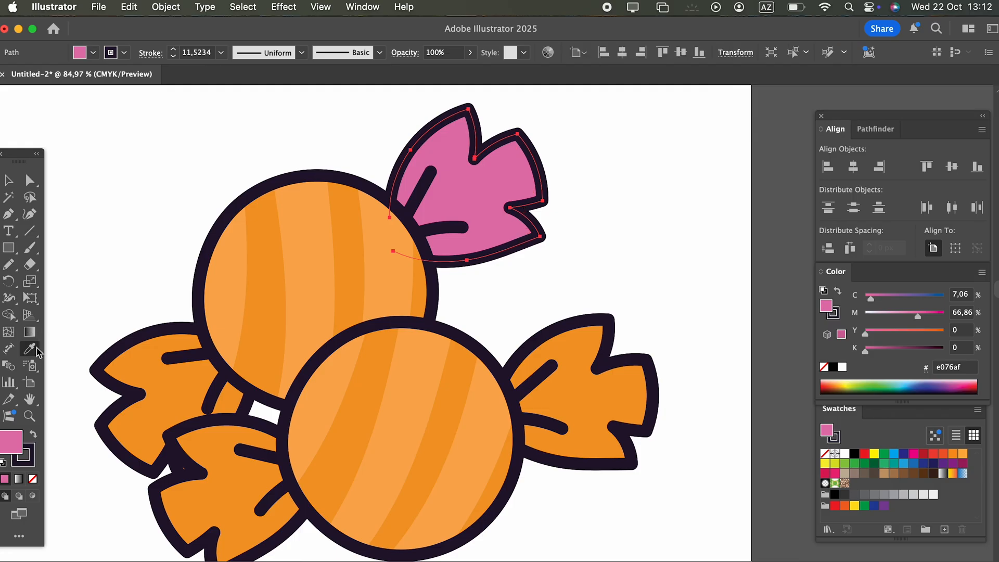
click(7, 176)
click(29, 180)
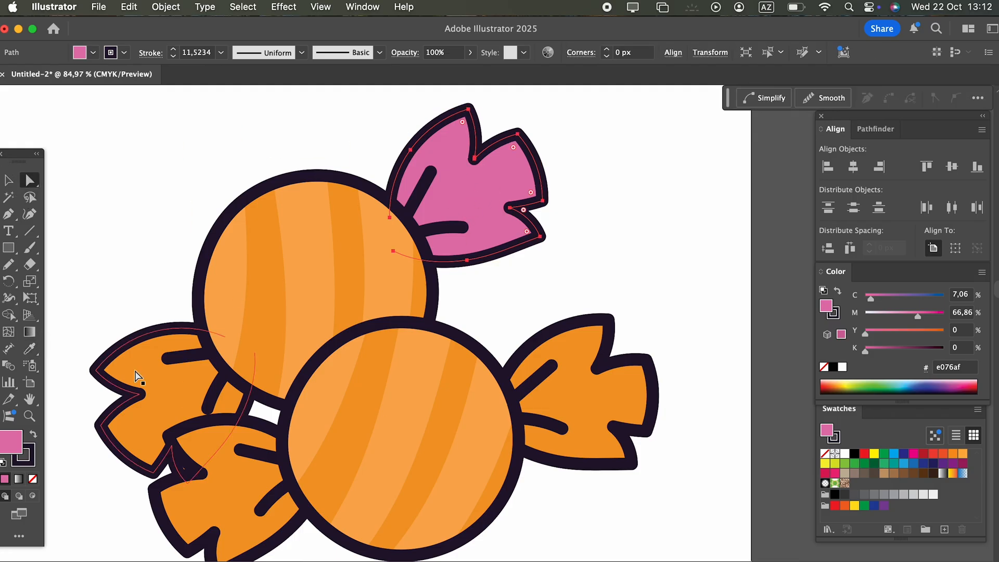
click(150, 377)
click(30, 348)
click(493, 184)
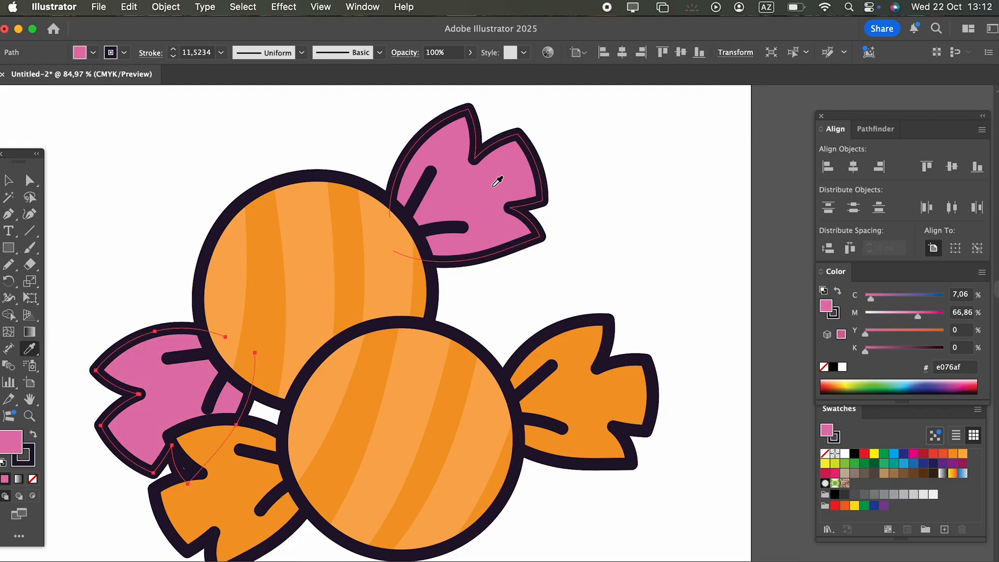
drag(185, 123, 266, 298)
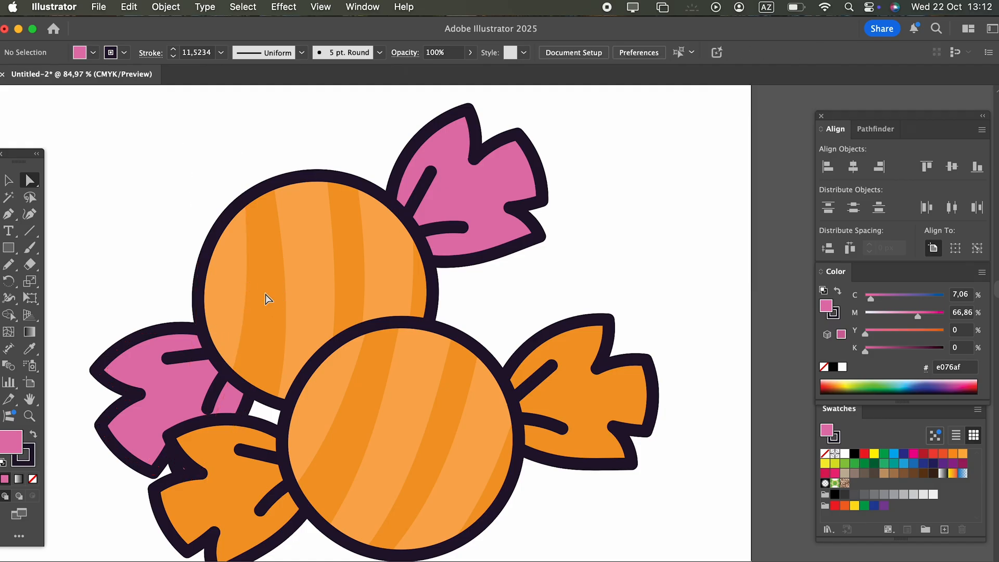
Step: Ungroup the rear candy so its parts can be selected separately
click(14, 179)
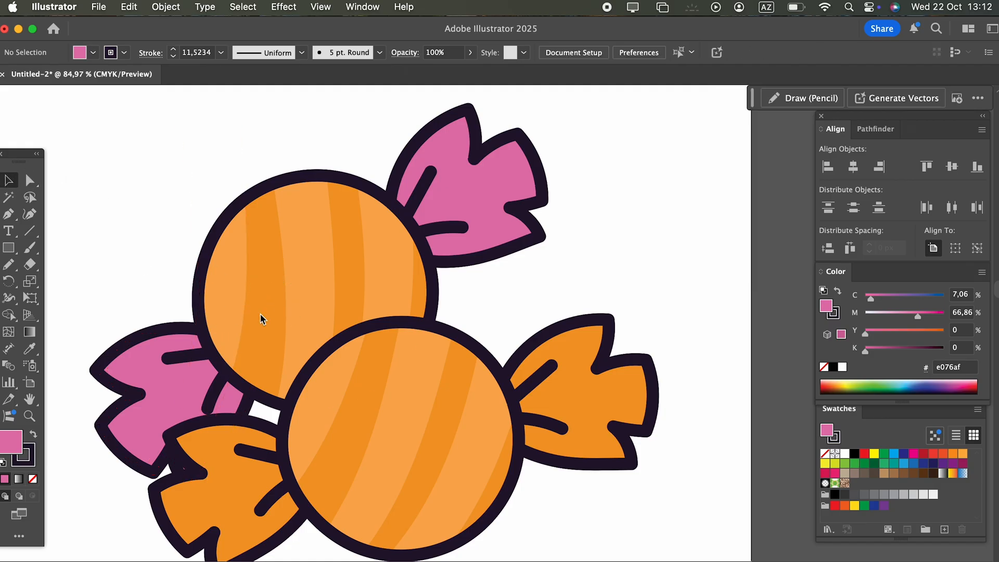
click(249, 390)
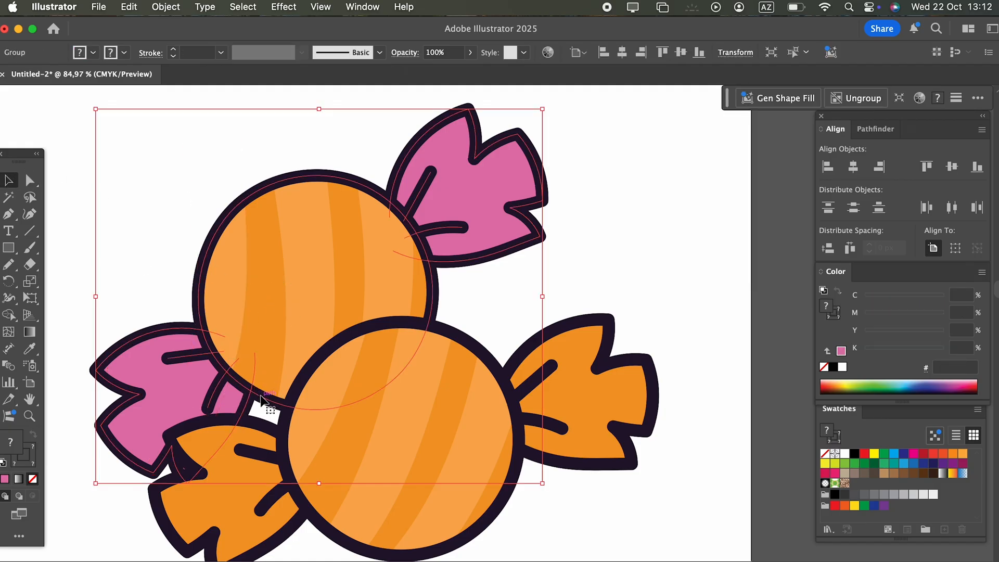
right_click(237, 293)
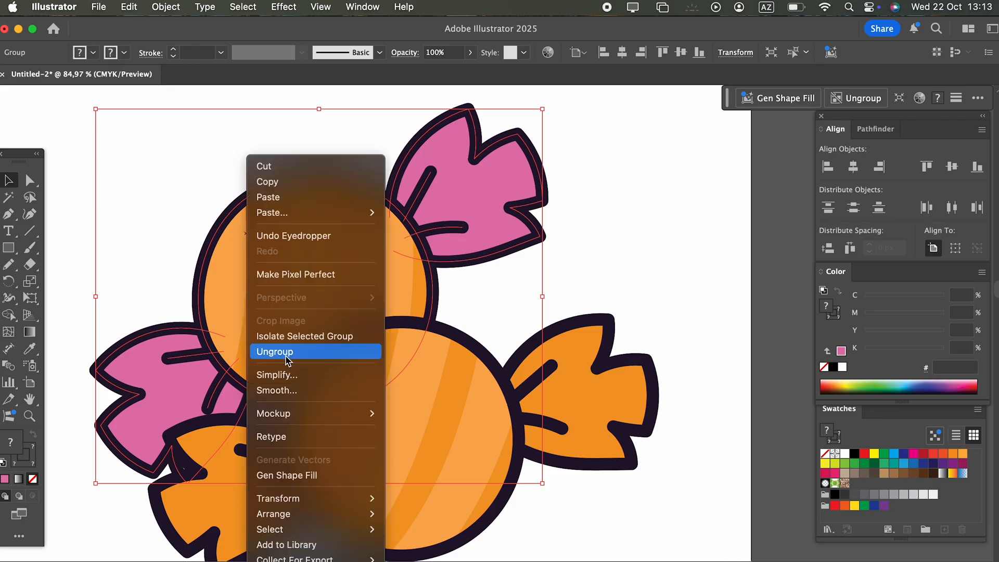
click(286, 350)
Step: Apply the pink wrapper's fill and outline to the rear candy's striped ball with the Eyedropper
click(237, 172)
click(245, 205)
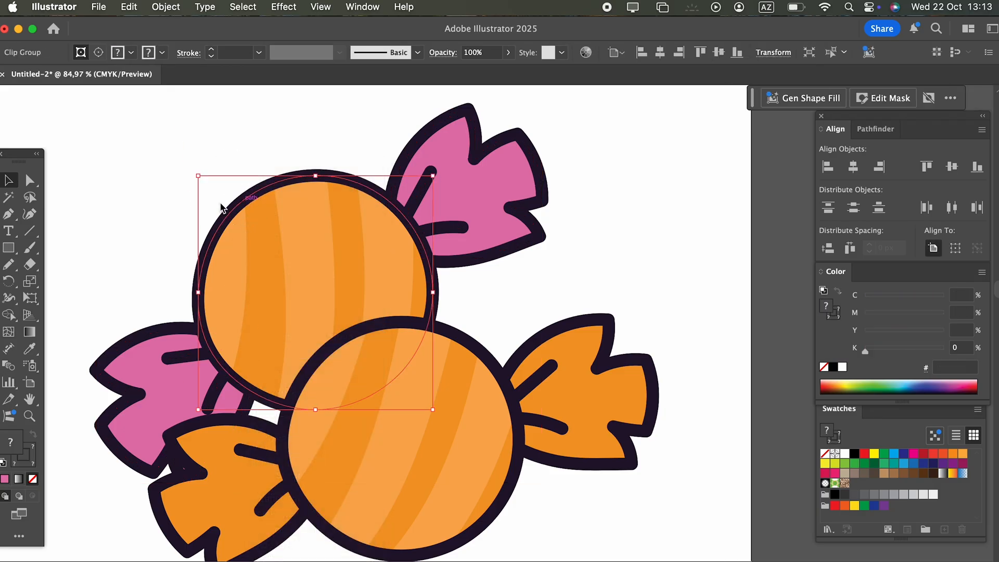
click(29, 353)
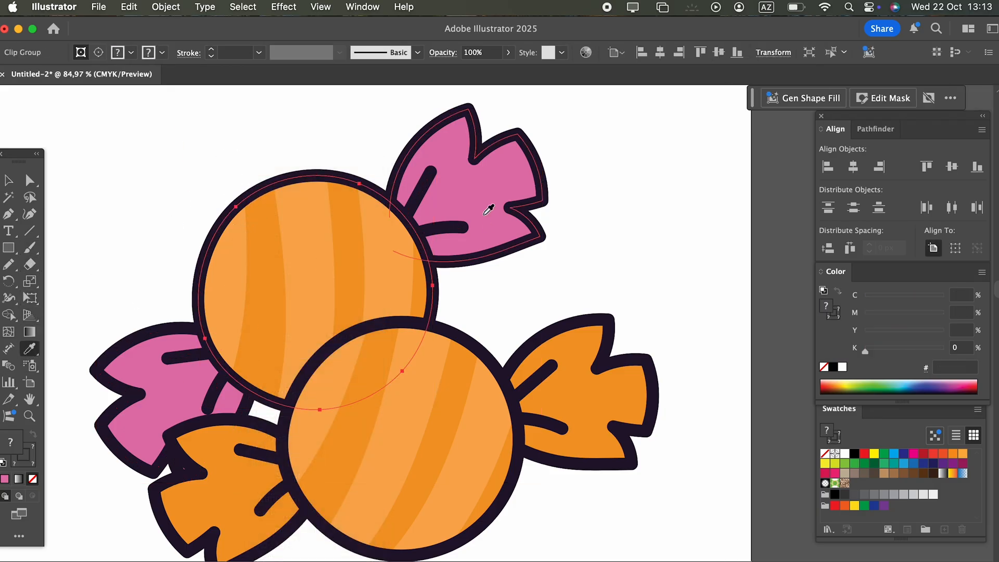
click(491, 187)
click(14, 186)
click(107, 162)
Step: Isolate the pink ball's clip group and remove the outline from its middle stripe
key(z)
drag(624, 225, 347, 288)
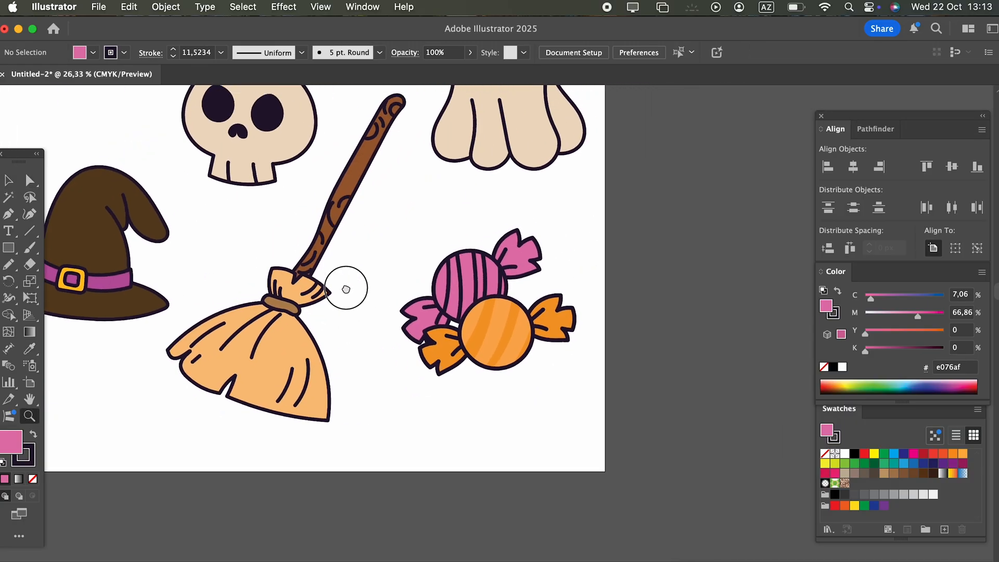
drag(407, 260, 575, 284)
click(9, 183)
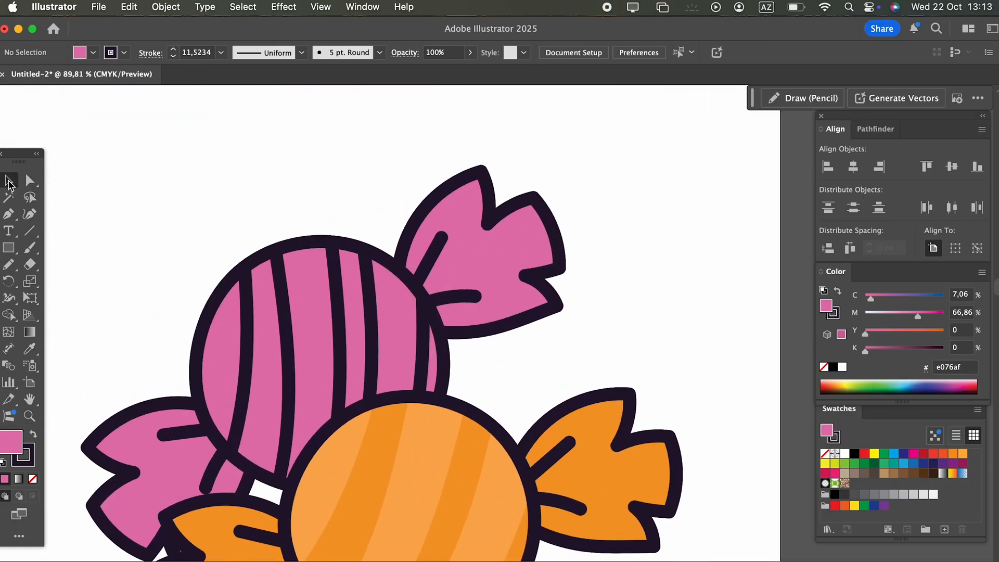
double_click(289, 376)
click(290, 364)
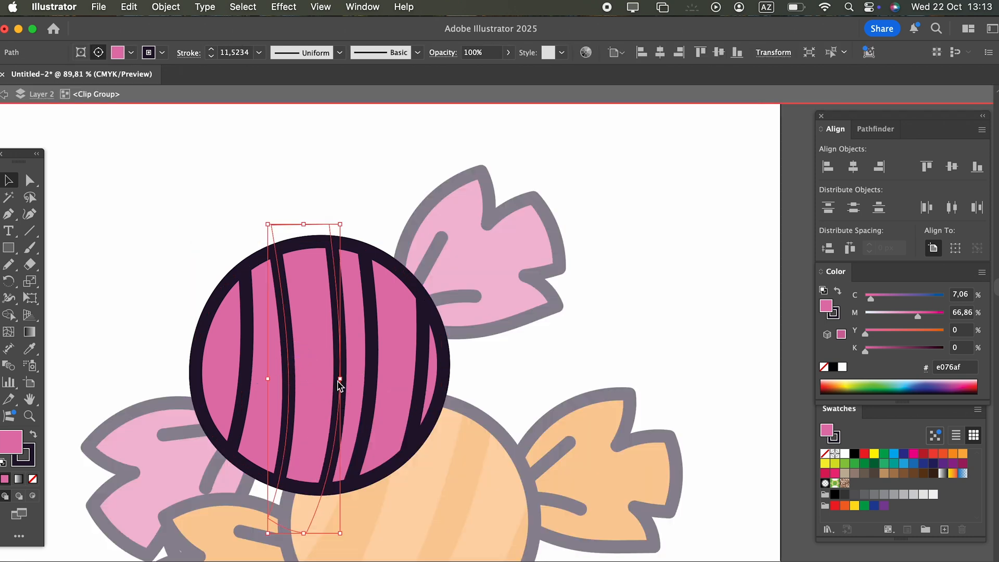
click(33, 445)
click(33, 479)
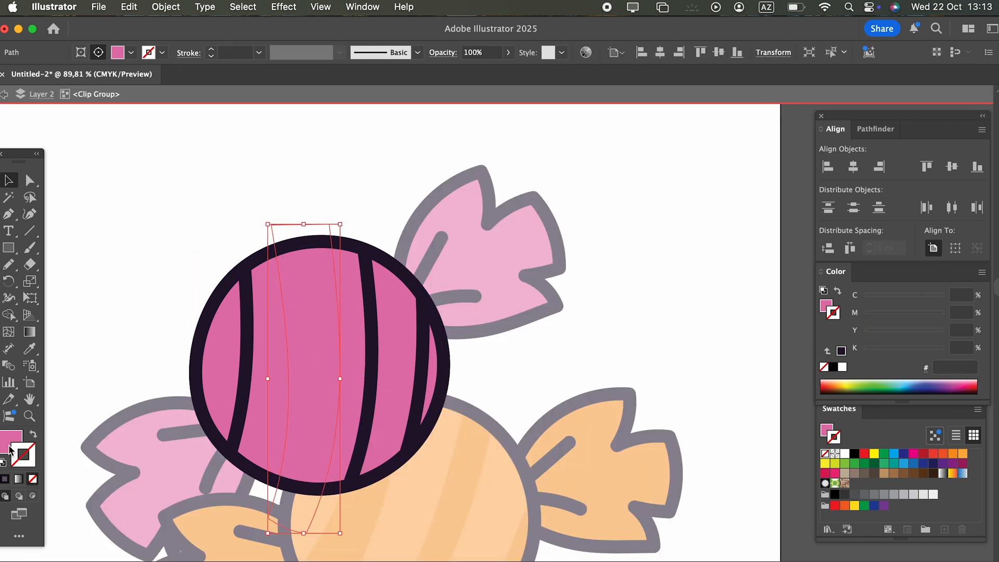
Step: Fill the pink ball's middle stripe with lighter pink #e995c0 and apply that fill to its neighbouring stripes with the Eyedropper
double_click(10, 446)
click(705, 227)
click(958, 223)
click(375, 352)
shift+click(250, 373)
click(30, 352)
click(327, 382)
Step: Leave the ball's clip group isolation and return to the full artwork
key(z)
drag(339, 370, 212, 369)
click(10, 179)
click(325, 276)
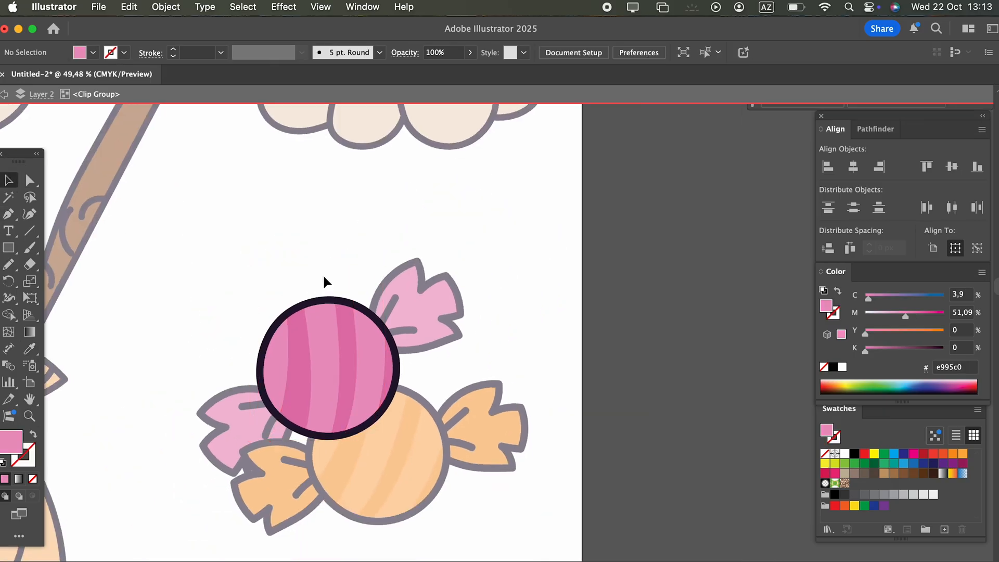
double_click(345, 250)
drag(345, 252, 363, 303)
drag(383, 308, 465, 323)
Step: Draw a small pink circle with the Ellipse tool above the candies
drag(8, 248, 67, 261)
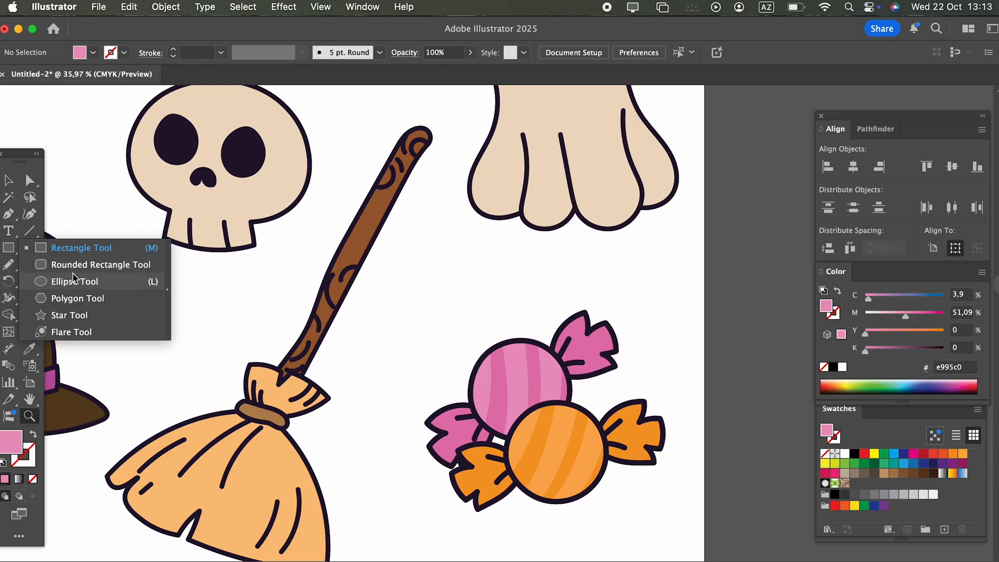
click(78, 280)
drag(455, 285, 489, 317)
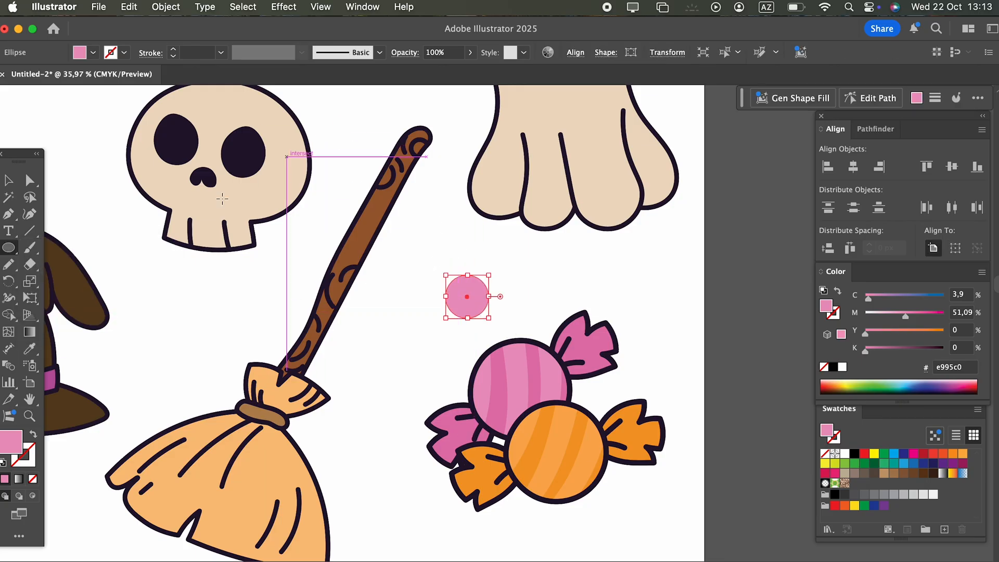
Step: Turn the pink circle into a four-pointed sparkle with the Pucker & Bloat effect
click(178, 8)
mouse_move(284, 6)
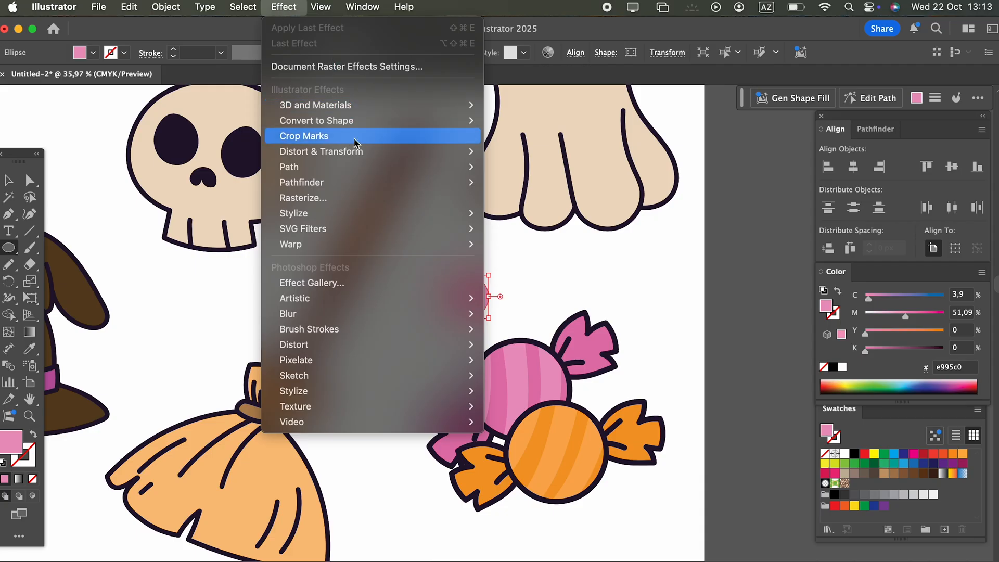
mouse_move(386, 151)
click(520, 169)
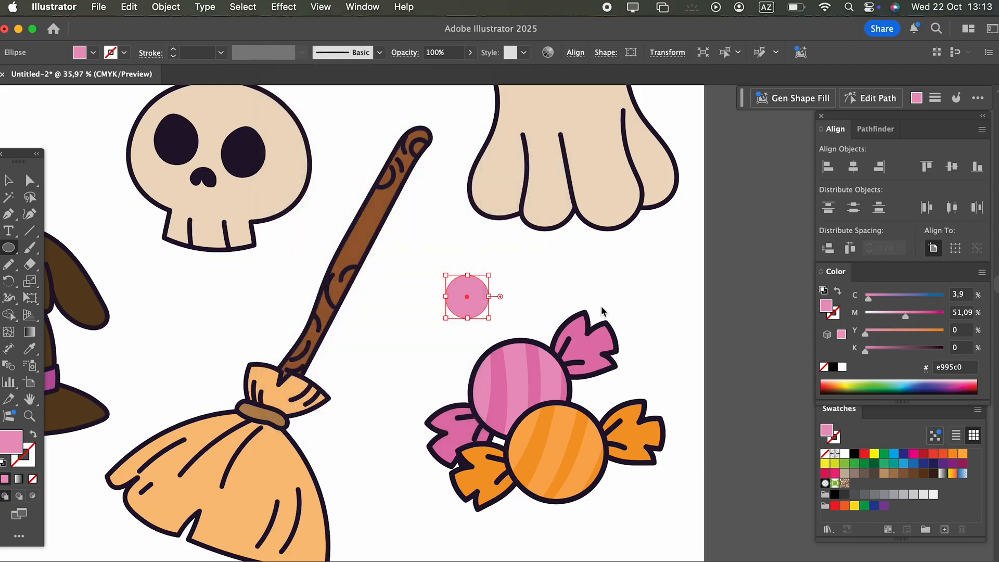
click(835, 368)
Step: Arrange the pink sparkle above the candies with a smaller copy above it and another copy over the pink wrapper
click(9, 179)
click(546, 373)
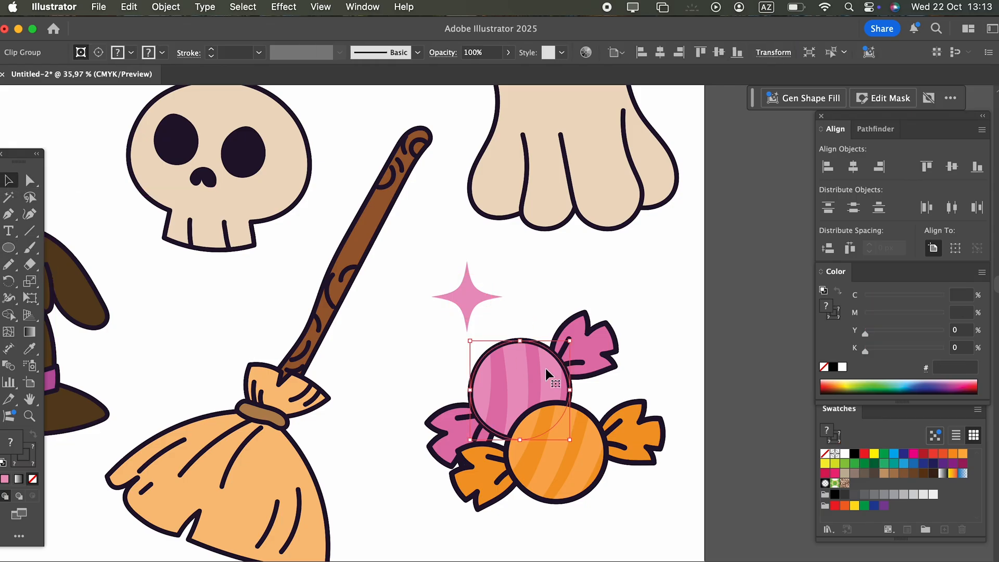
click(605, 294)
click(529, 303)
mouse_move(467, 304)
mouse_down()
mouse_move(452, 319)
mouse_move(489, 266)
mouse_move(481, 264)
mouse_move(614, 376)
mouse_up()
click(489, 273)
Step: Recolour the sparkle on the pink wrapper with the orange candy's wrapper colour and remove its outline
click(30, 348)
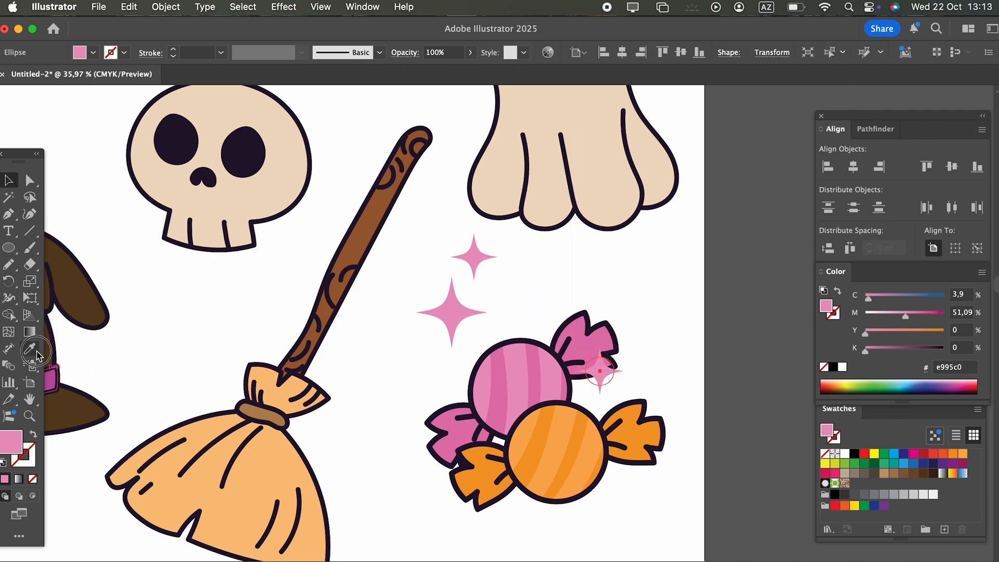
click(607, 452)
click(35, 461)
click(32, 479)
click(11, 443)
key(z)
mouse_move(303, 349)
mouse_down()
mouse_move(236, 357)
mouse_move(259, 354)
mouse_up()
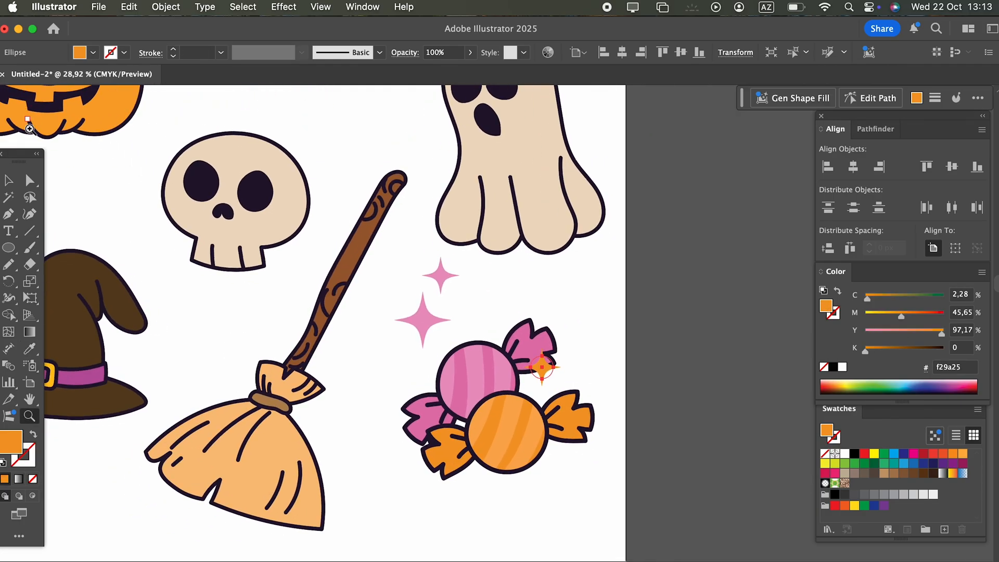
Step: Move the orange sparkle to just below the orange candy
key(v)
click(445, 357)
drag(542, 368, 565, 485)
key(z)
drag(561, 421, 545, 435)
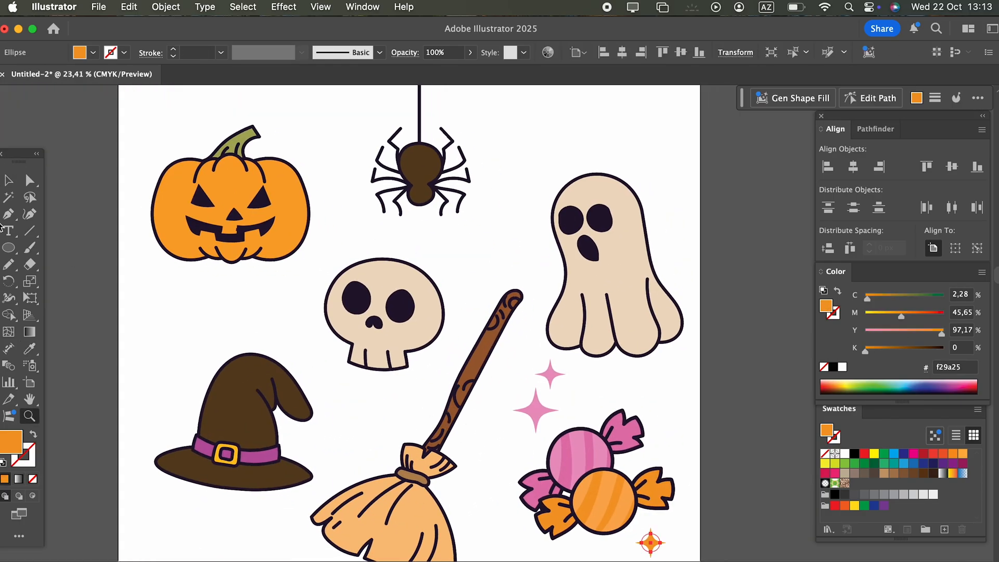
Step: Copy a pink sparkle beside the witch hat and a smaller one to the pumpkin's upper left, recolouring the latter orange
click(9, 180)
drag(546, 371, 319, 442)
drag(551, 372, 155, 143)
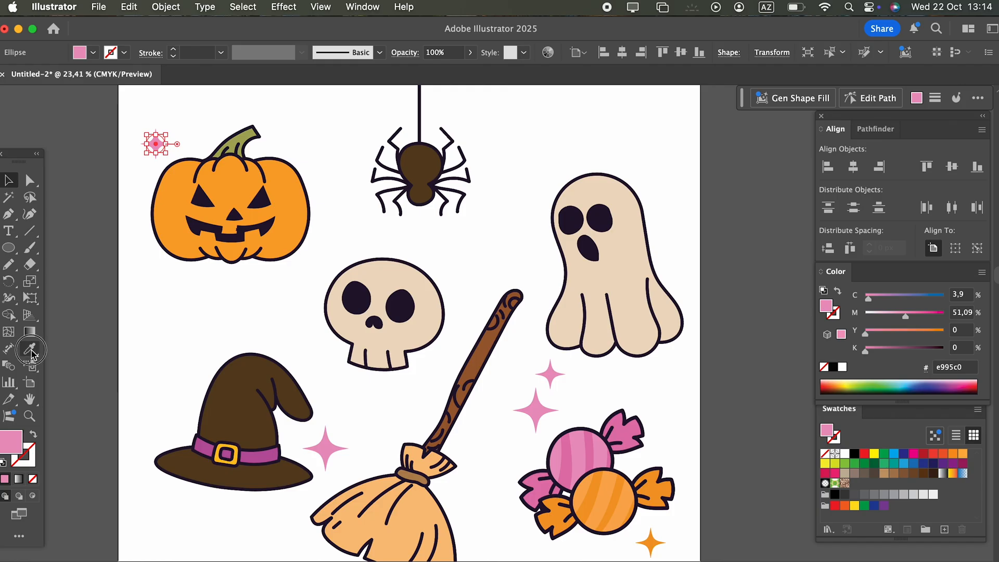
click(30, 350)
Step: Add small orange dots above the witch hat, between the skull and ghost, and above the ghost
click(9, 180)
click(174, 277)
key(z)
drag(194, 292, 140, 285)
drag(344, 281, 351, 290)
drag(154, 322, 160, 330)
drag(398, 170, 407, 178)
key(z)
drag(419, 216, 364, 242)
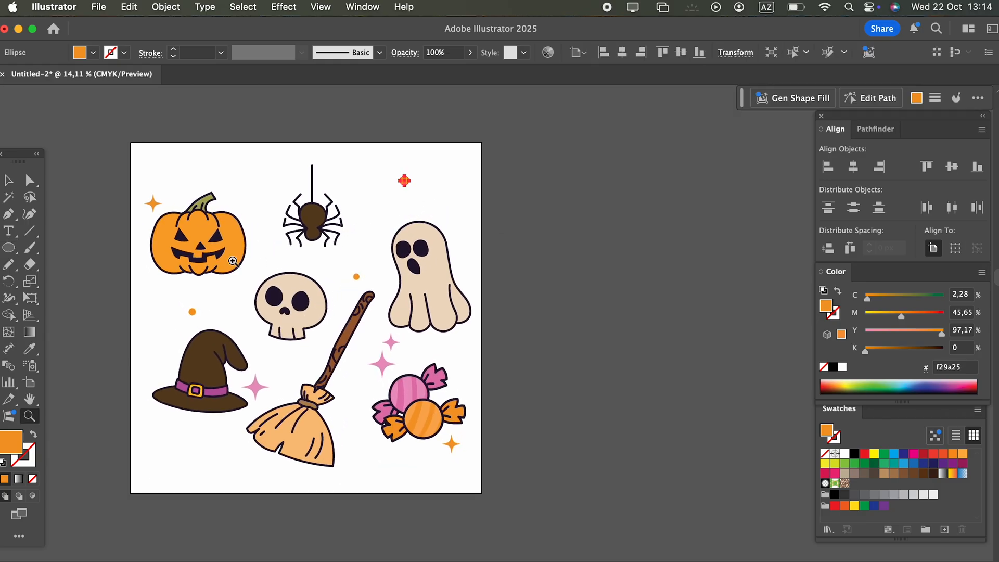
right_click(10, 247)
click(80, 247)
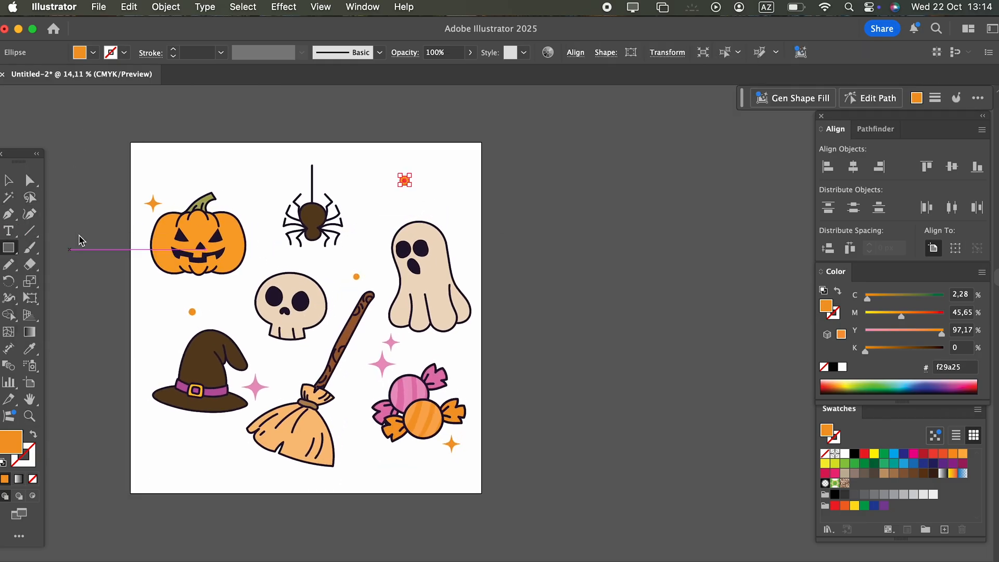
click(9, 180)
Step: Unlock Layer 1 and fill its background rectangle with light pink #ffbde3
key(F7)
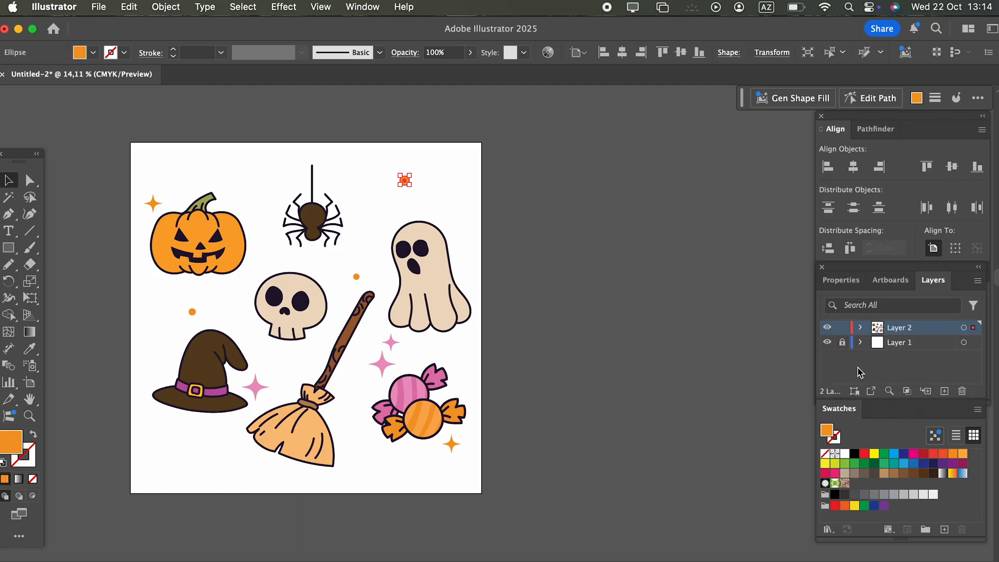
click(873, 347)
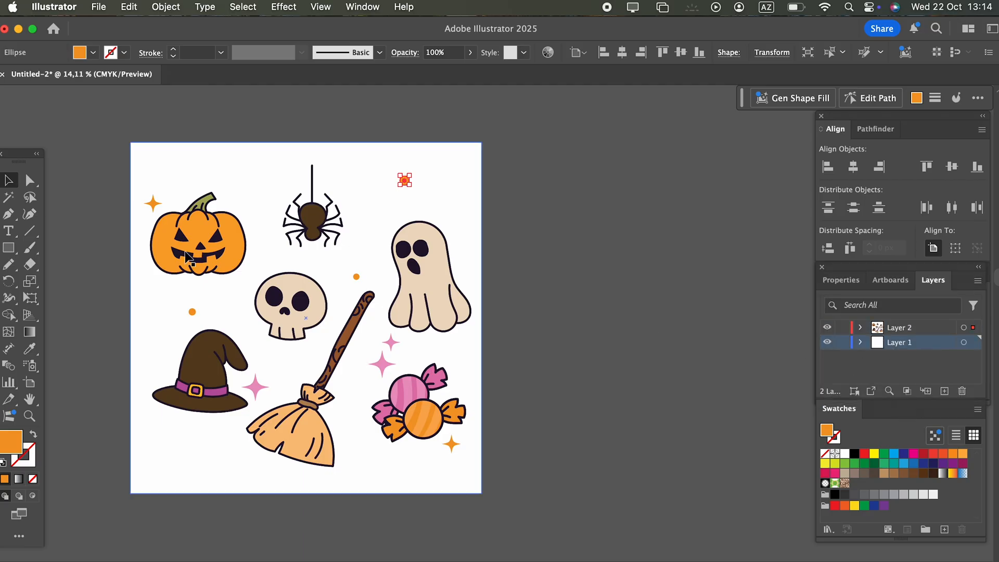
click(176, 435)
double_click(9, 445)
text(ef9ecc)
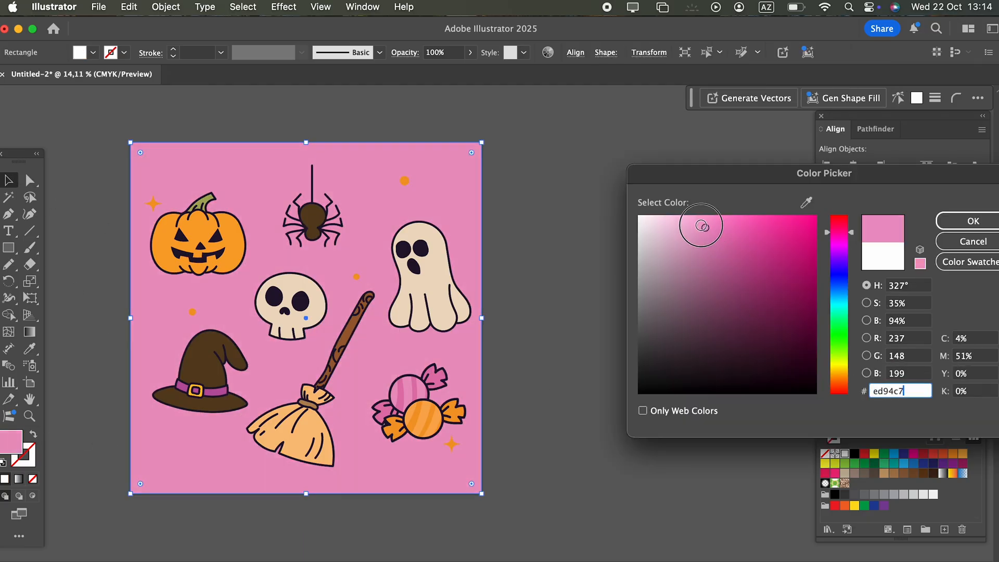
drag(745, 264, 685, 209)
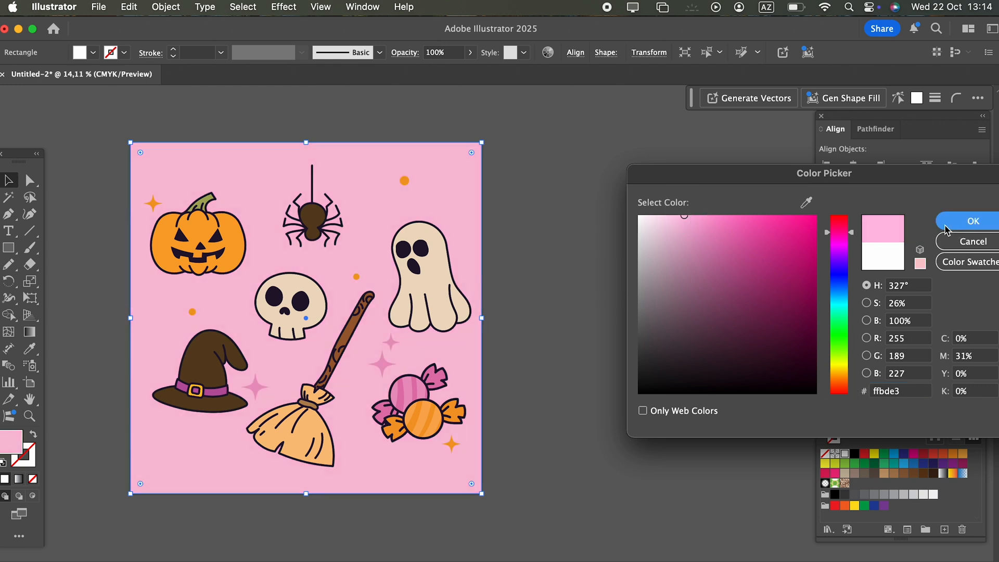
click(972, 221)
click(486, 319)
Step: Rotate the pumpkin slightly clockwise and adjust the skull's tilt a little
key(z)
drag(484, 319, 597, 348)
click(13, 181)
click(8, 180)
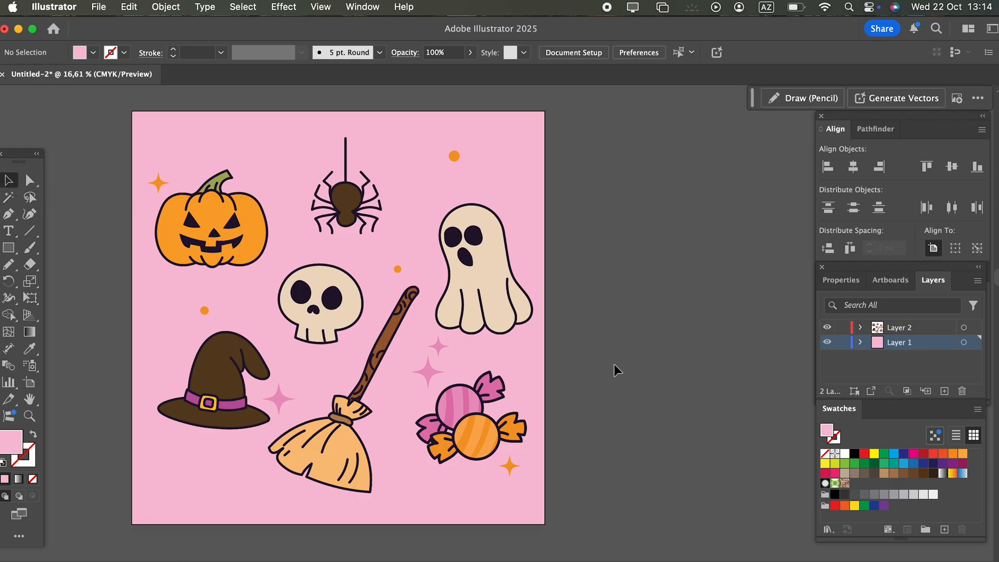
scroll(614, 369, up, 2)
click(256, 268)
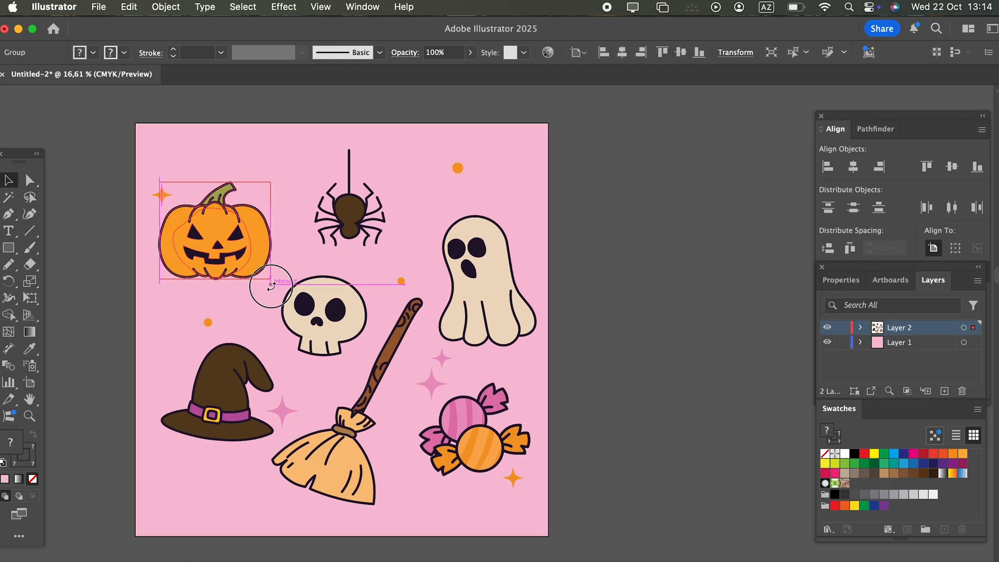
click(377, 237)
click(512, 307)
click(333, 323)
drag(366, 361, 369, 359)
click(336, 454)
click(624, 466)
click(170, 423)
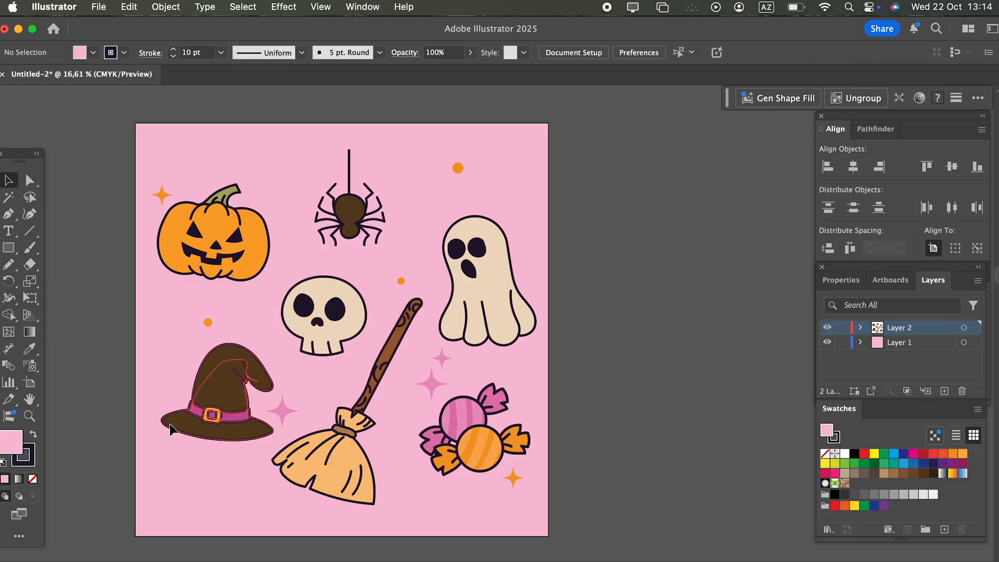
click(582, 488)
key(z)
drag(583, 484, 616, 469)
drag(565, 444, 733, 443)
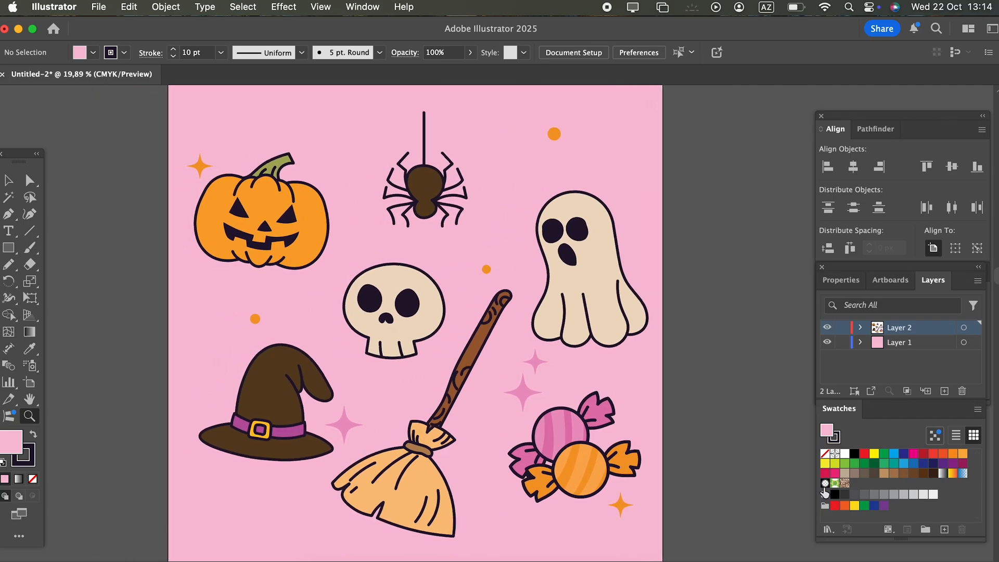